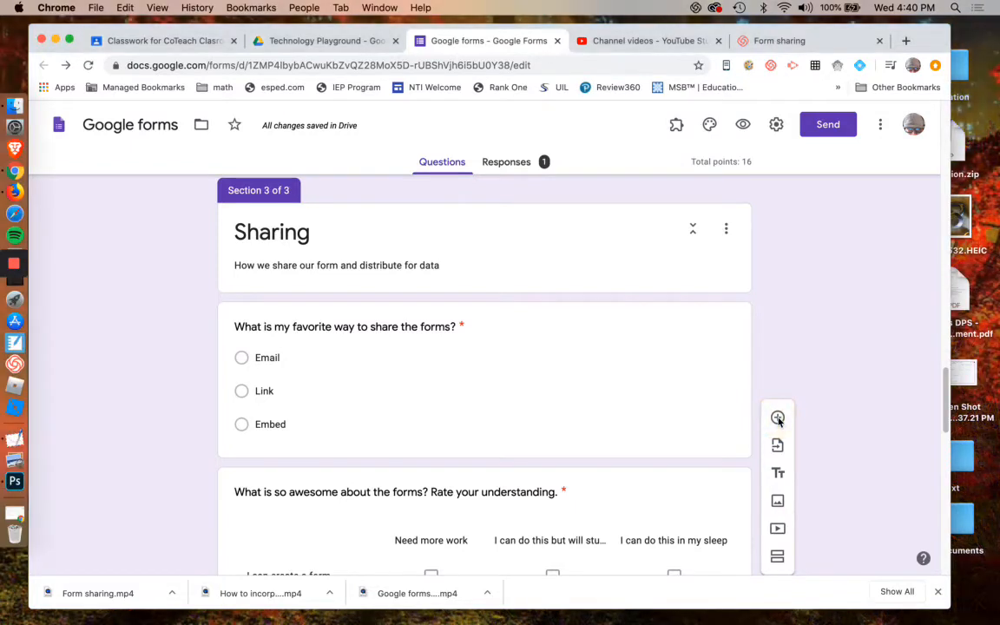
Add a new section after the Sharing section's first question.
scroll(805, 272, up, 3)
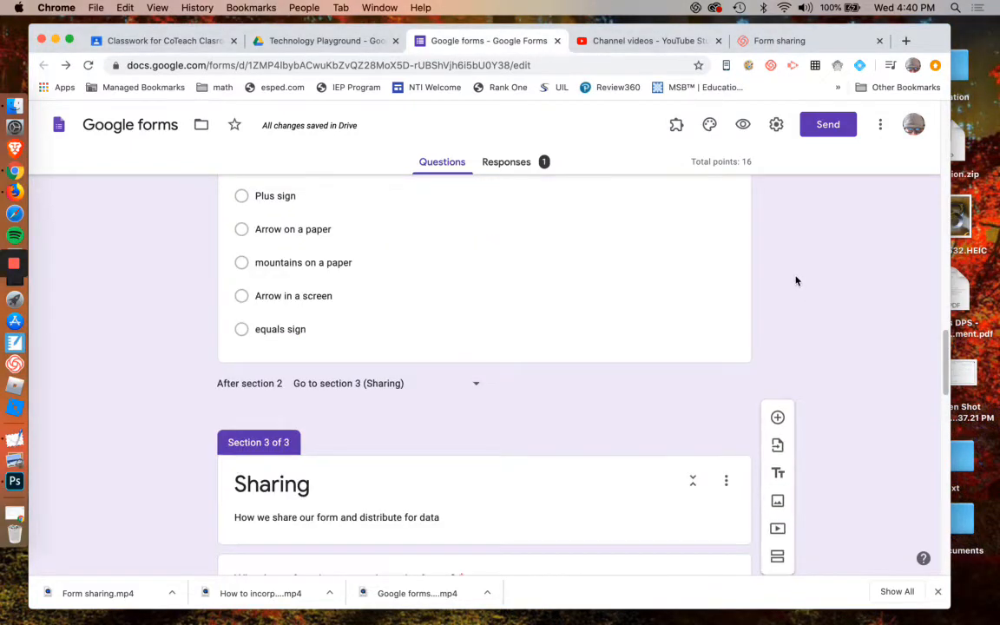
scroll(851, 400, down, 2)
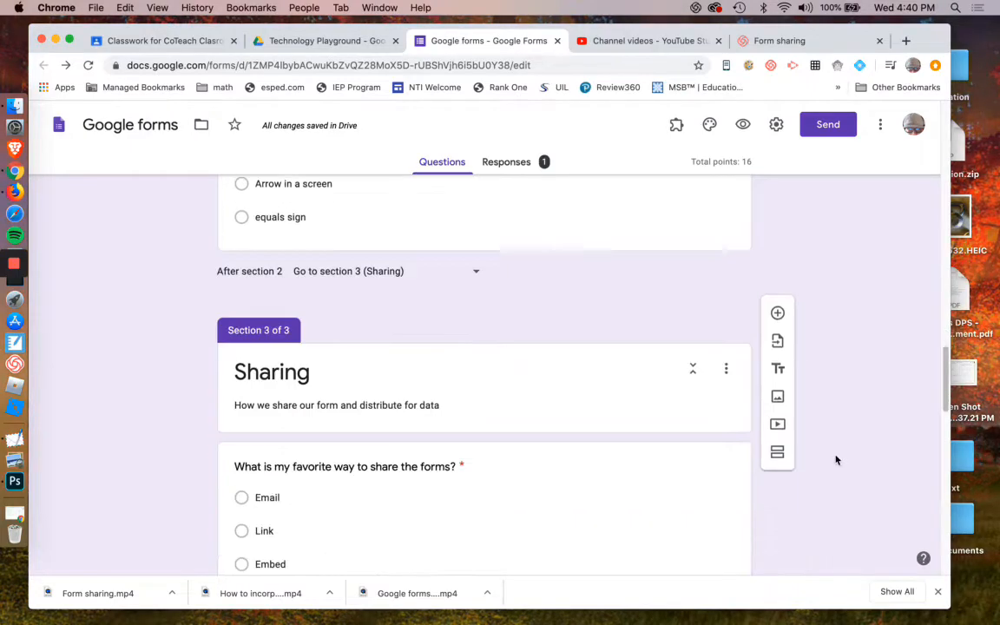
click(786, 558)
scroll(835, 438, down, 10)
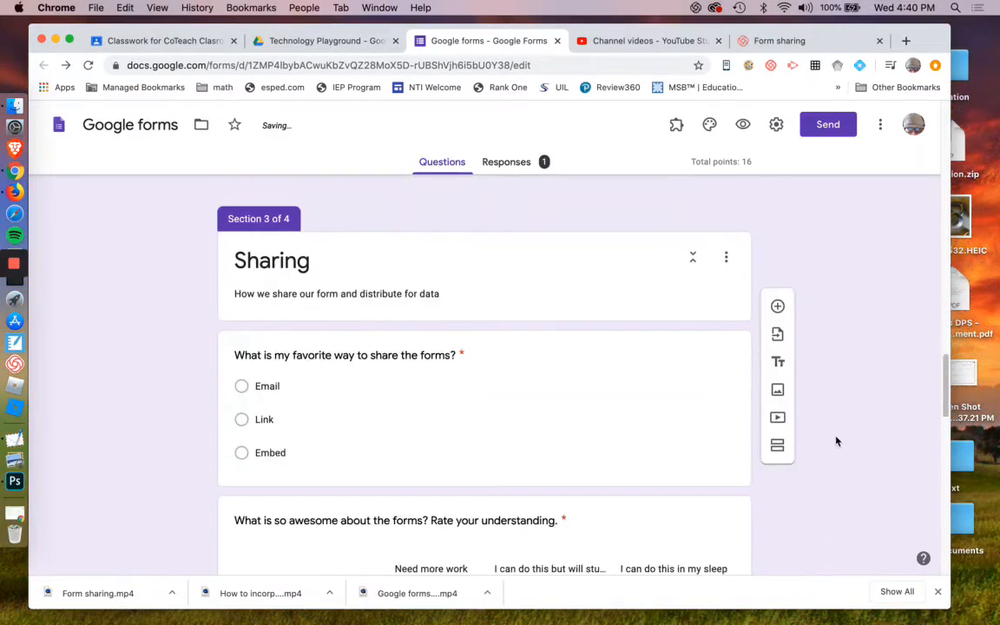
scroll(816, 439, down, 5)
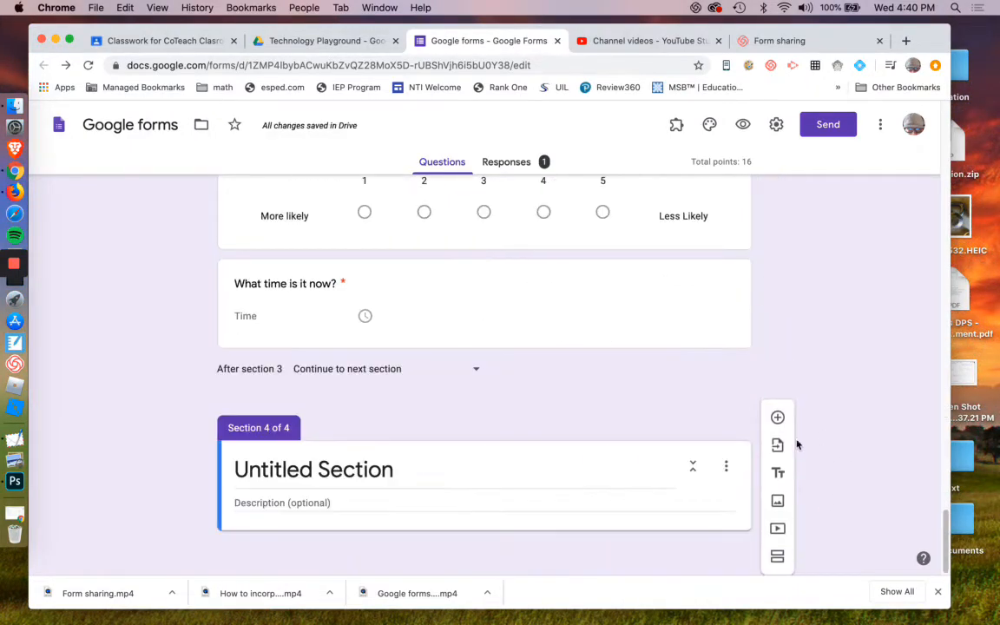
Title the new section "Data Entry" and give it the description "All the ways we can enter the data".
click(363, 483)
text(Data )
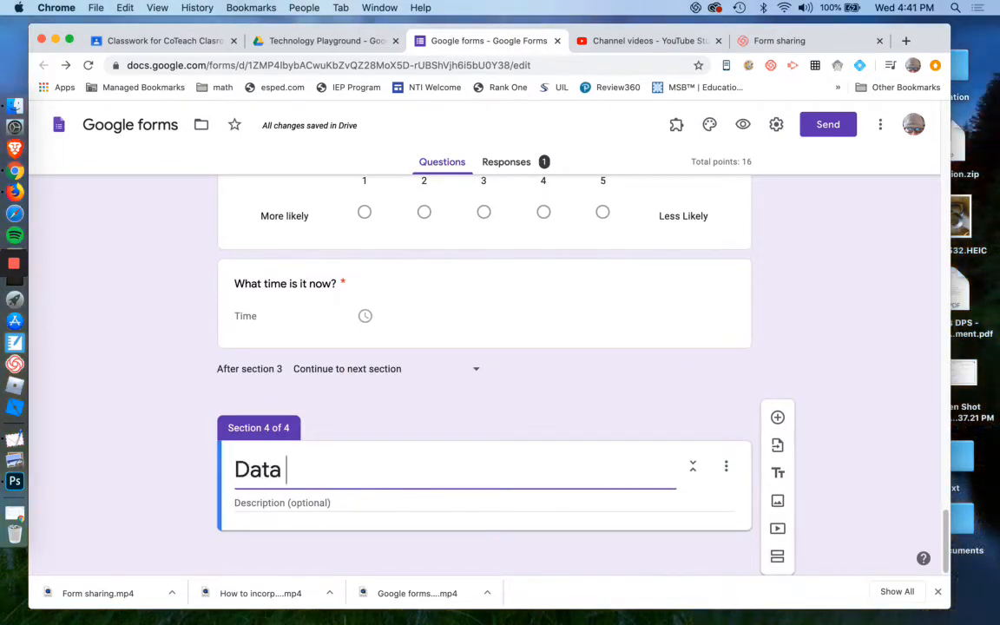
text(Entry)
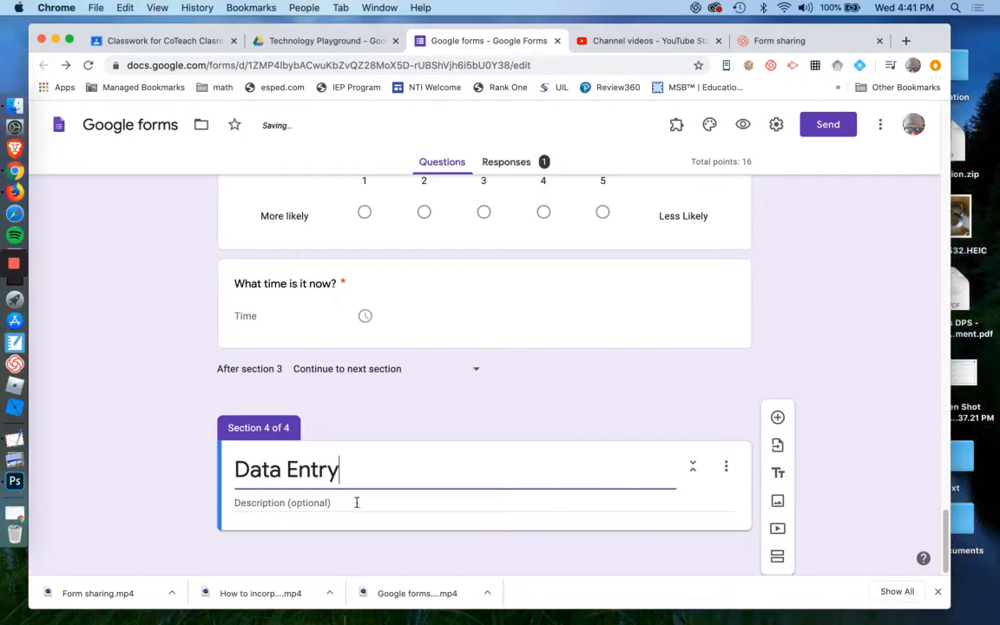
click(356, 502)
text(All the way)
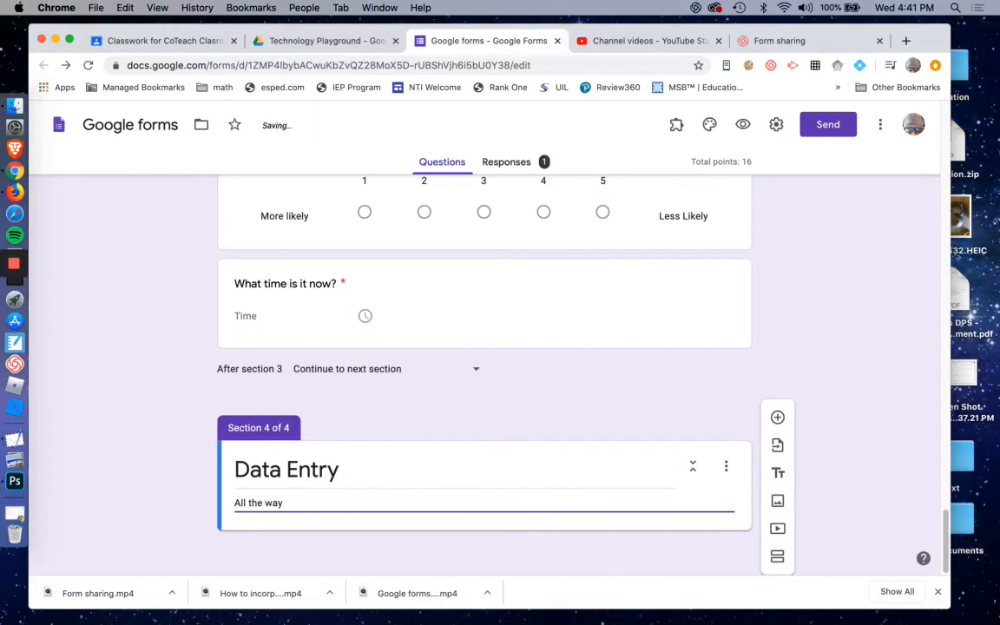
text(s we can enter)
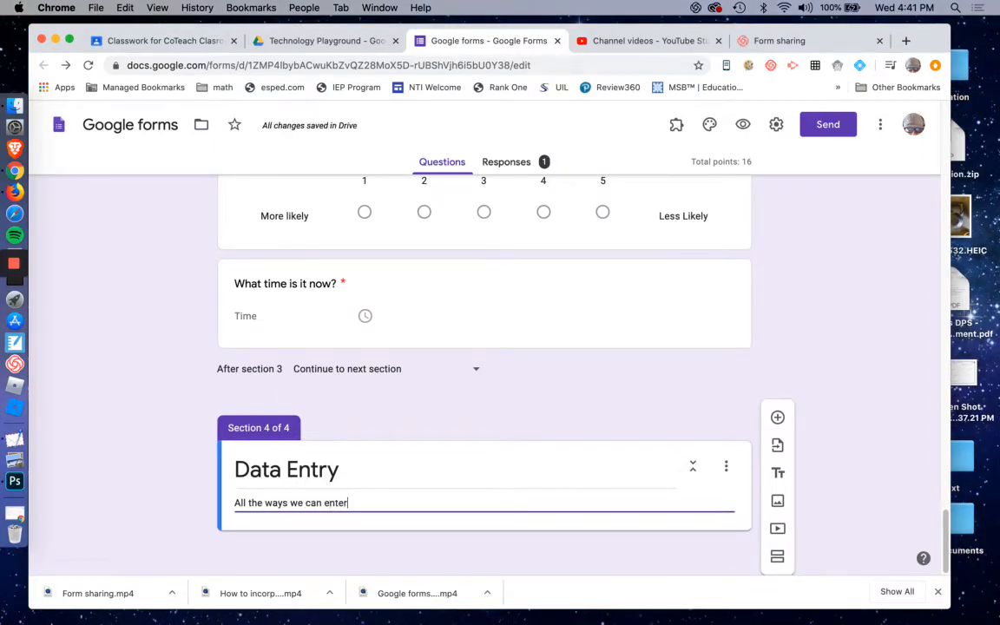
text( the data)
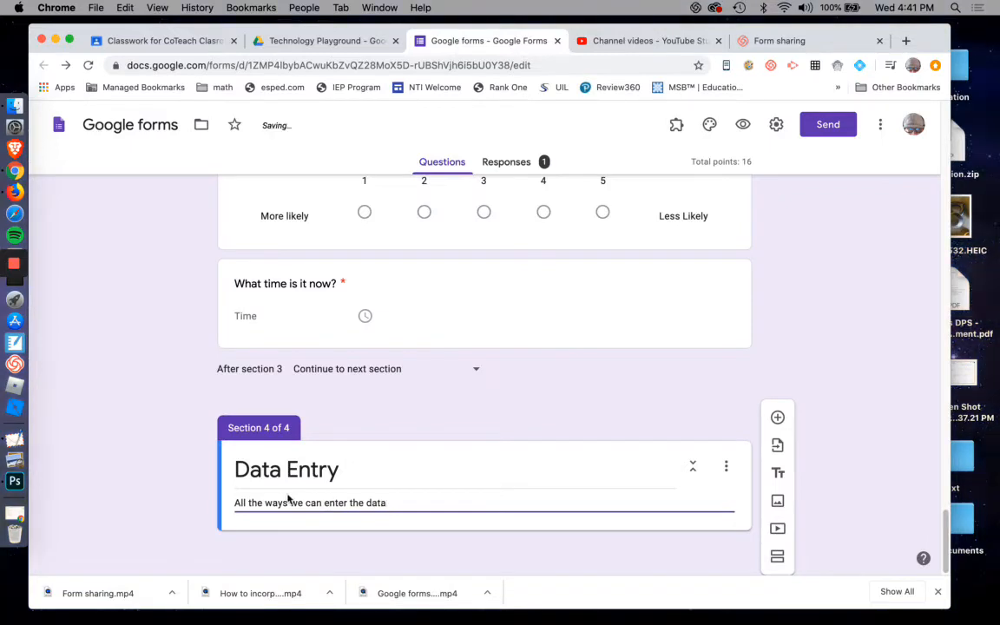
Move the "What time is it now?" and "Will you use google forms now?" questions into the Data Entry section.
click(446, 445)
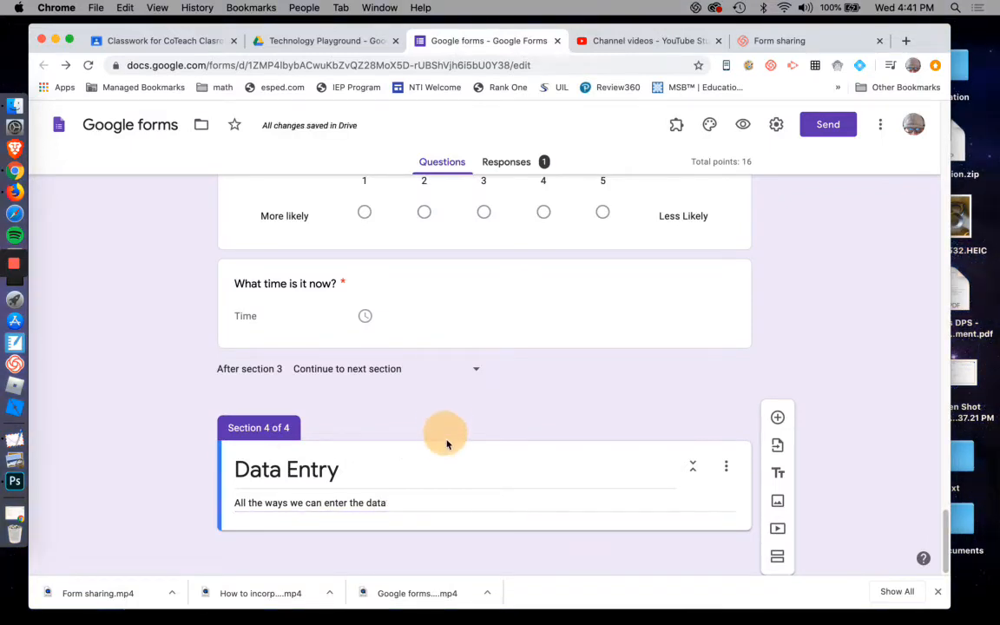
drag(484, 271, 488, 455)
scroll(521, 364, up, 5)
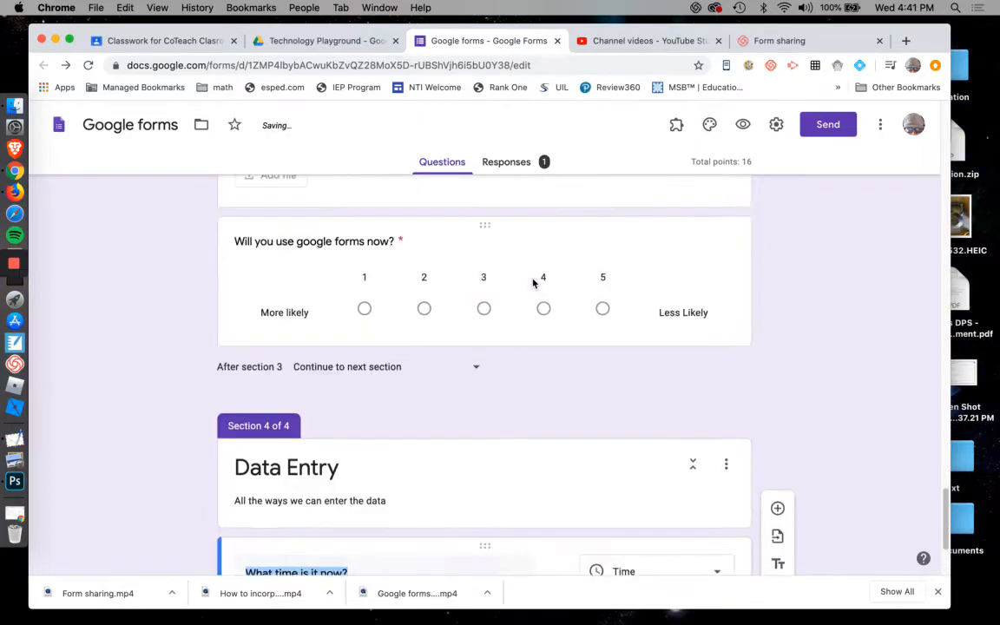
drag(472, 383, 476, 294)
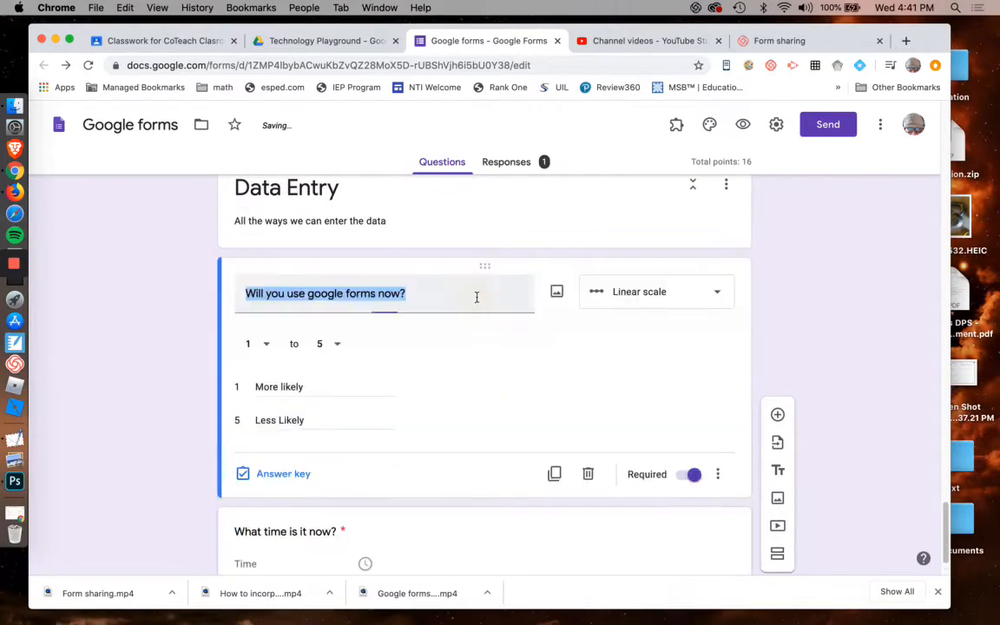
scroll(526, 270, up, 5)
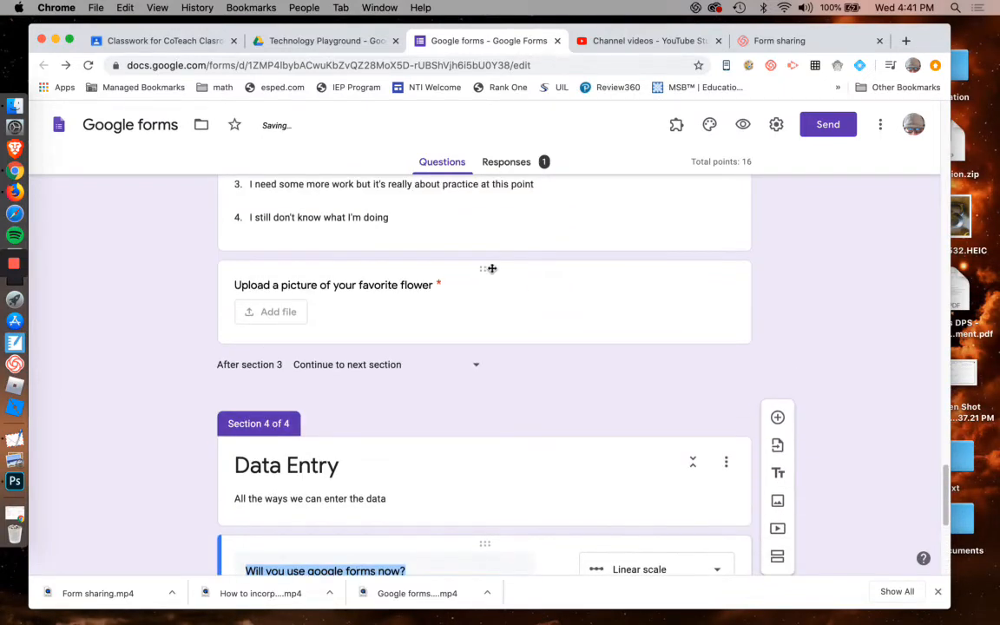
Move the flower upload question and the "Select what you think is best" question into the Data Entry section.
drag(492, 269, 496, 473)
scroll(489, 351, up, 3)
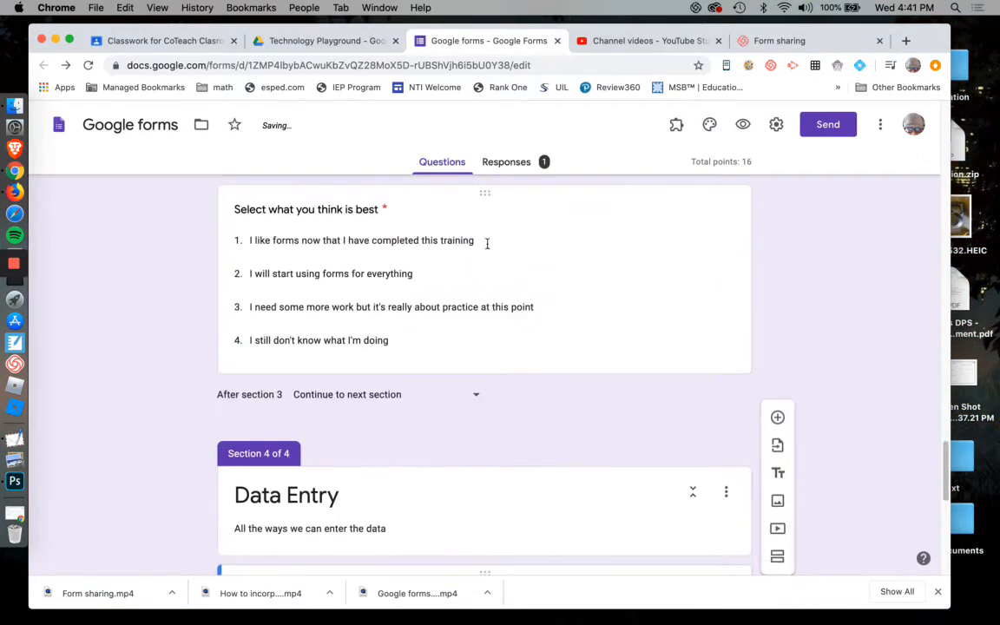
drag(486, 195, 490, 425)
scroll(515, 270, up, 4)
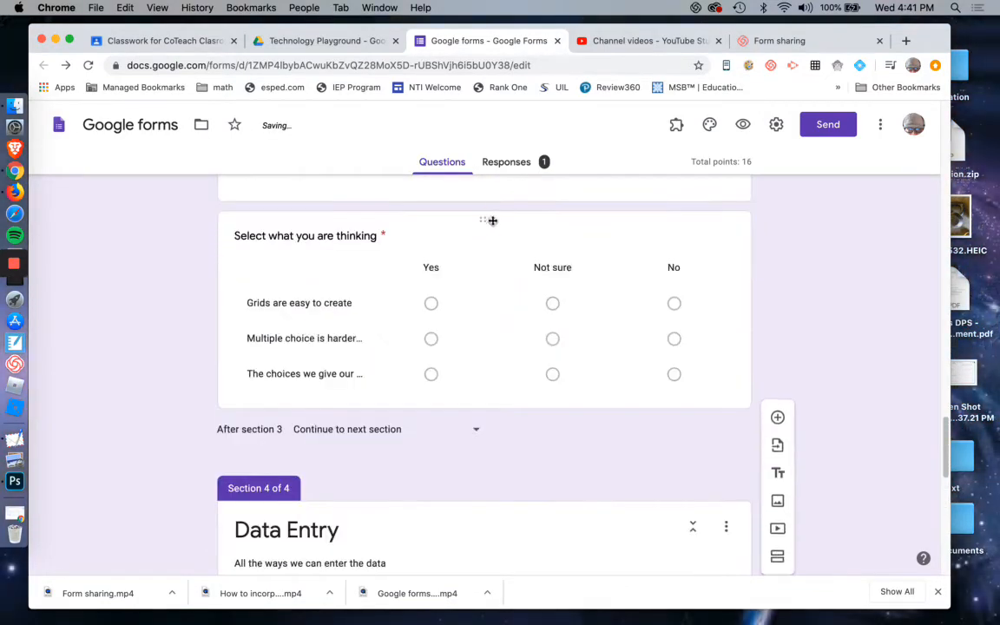
Move the "Select what you are thinking" grid and the "What is so awesome about the forms?" grid into the Data Entry section.
drag(486, 219, 493, 444)
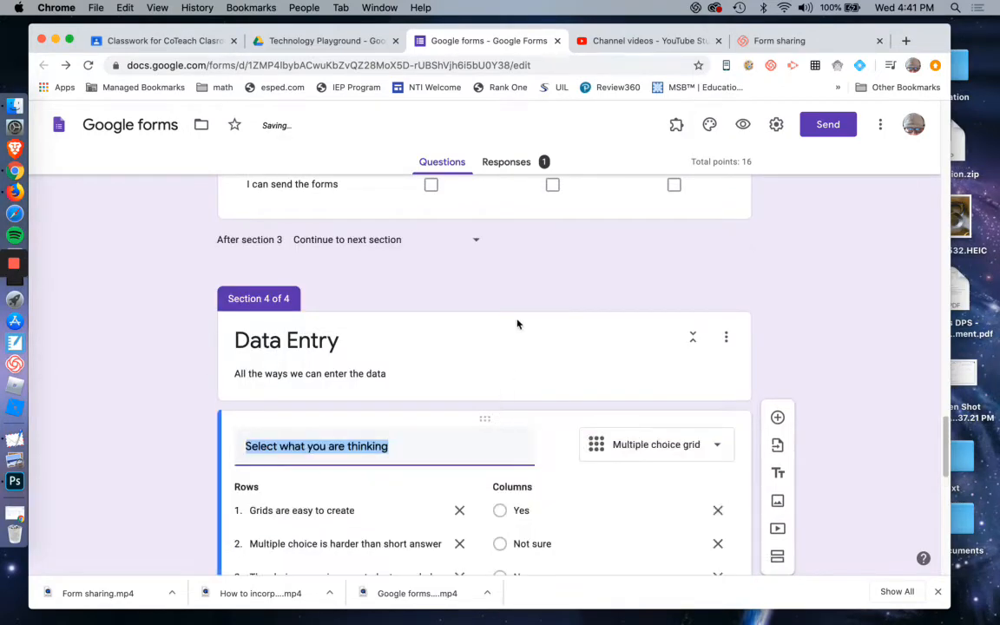
scroll(517, 324, up, 4)
drag(484, 206, 488, 442)
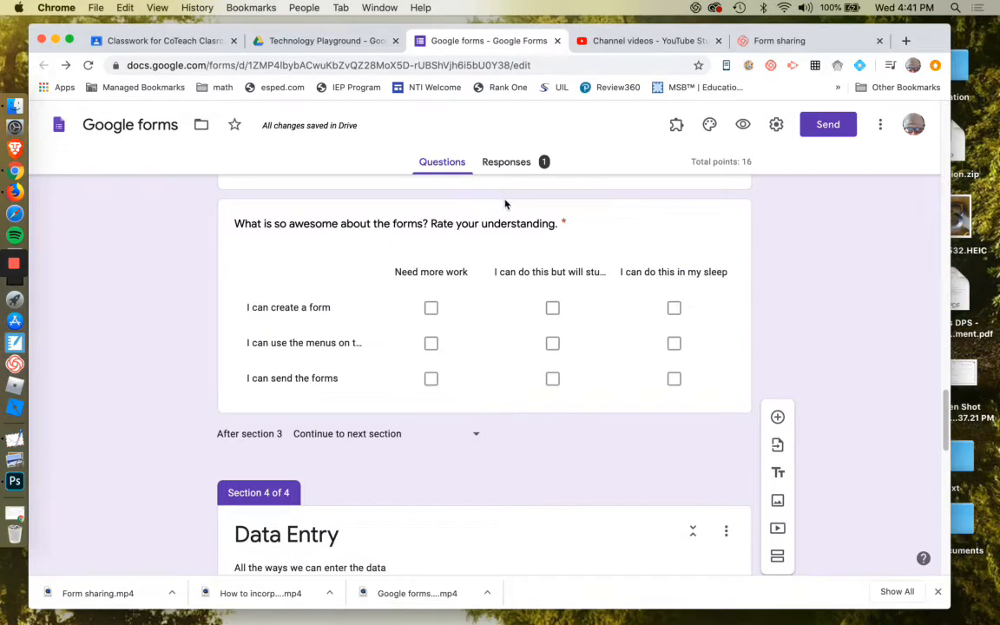
drag(484, 207, 491, 451)
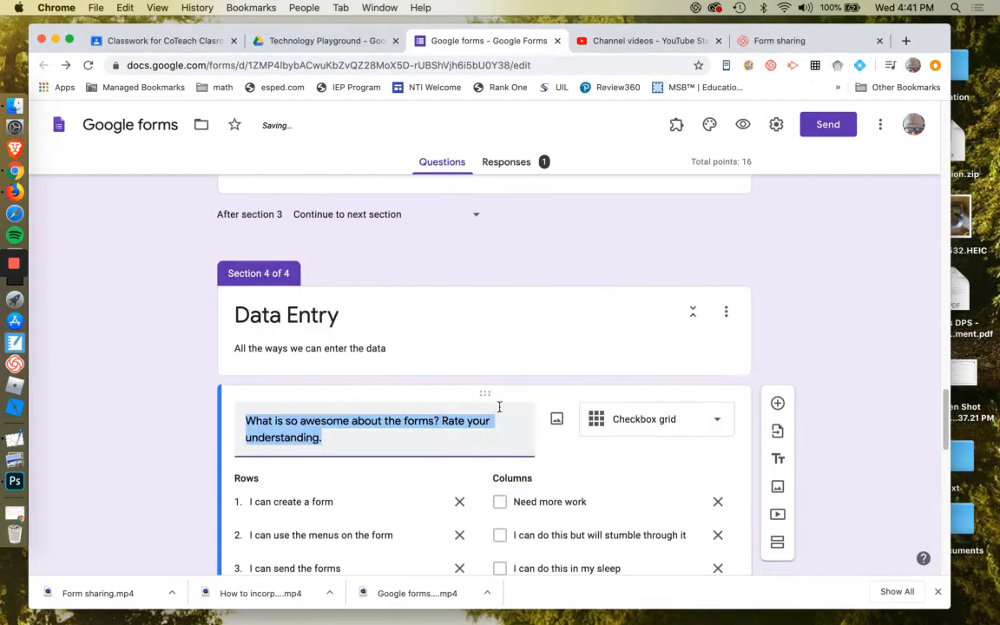
Set the navigation after section 3 to go to section 4 (Data Entry).
scroll(504, 364, up, 4)
click(485, 372)
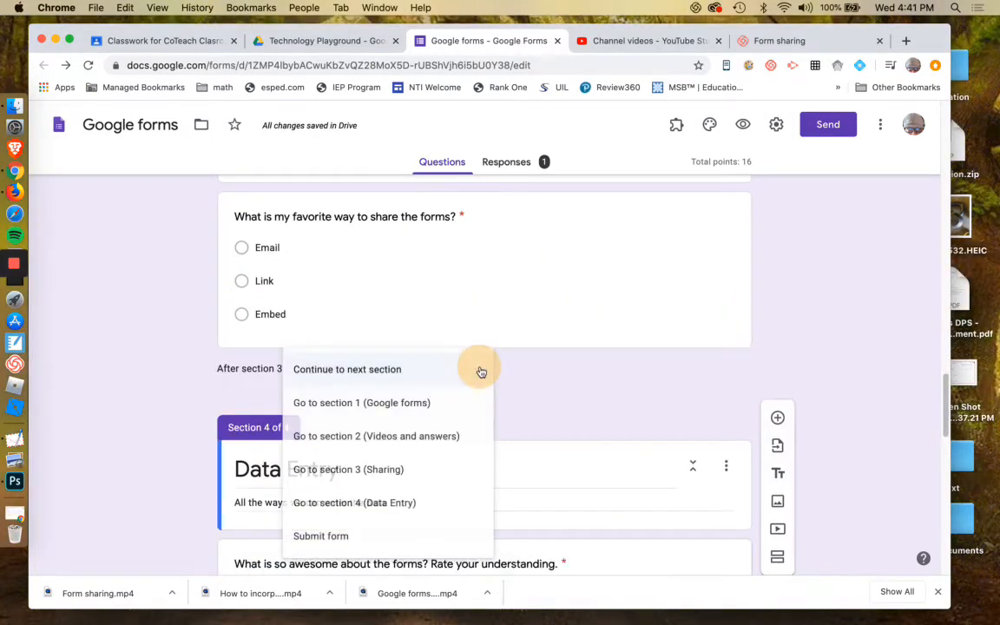
click(416, 505)
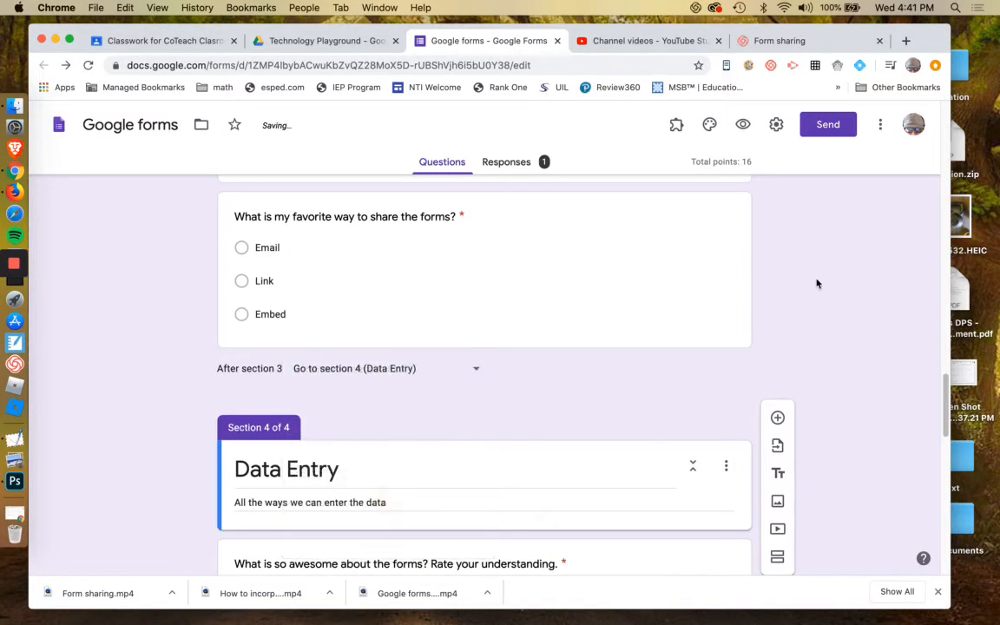
Open a preview of the form from its top.
scroll(816, 283, up, 4)
scroll(469, 286, down, 2)
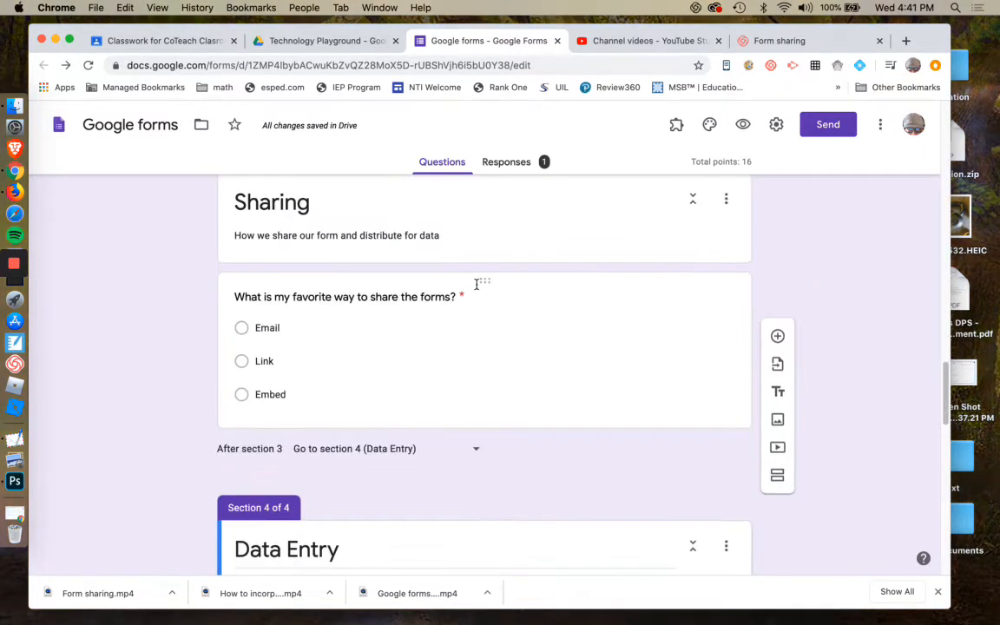
scroll(476, 284, down, 2)
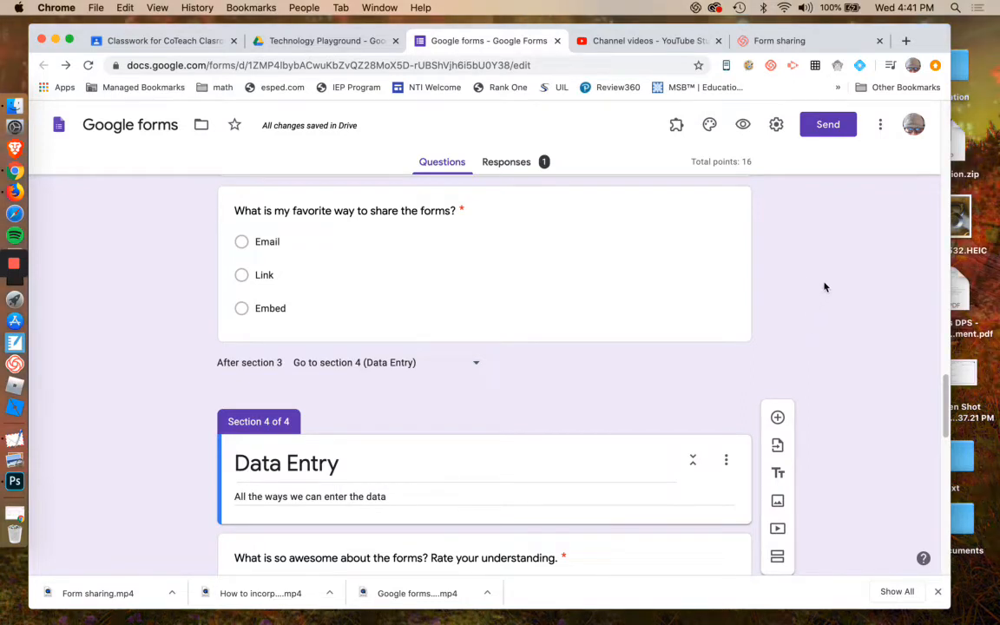
scroll(780, 318, up, 1)
scroll(781, 317, up, 1)
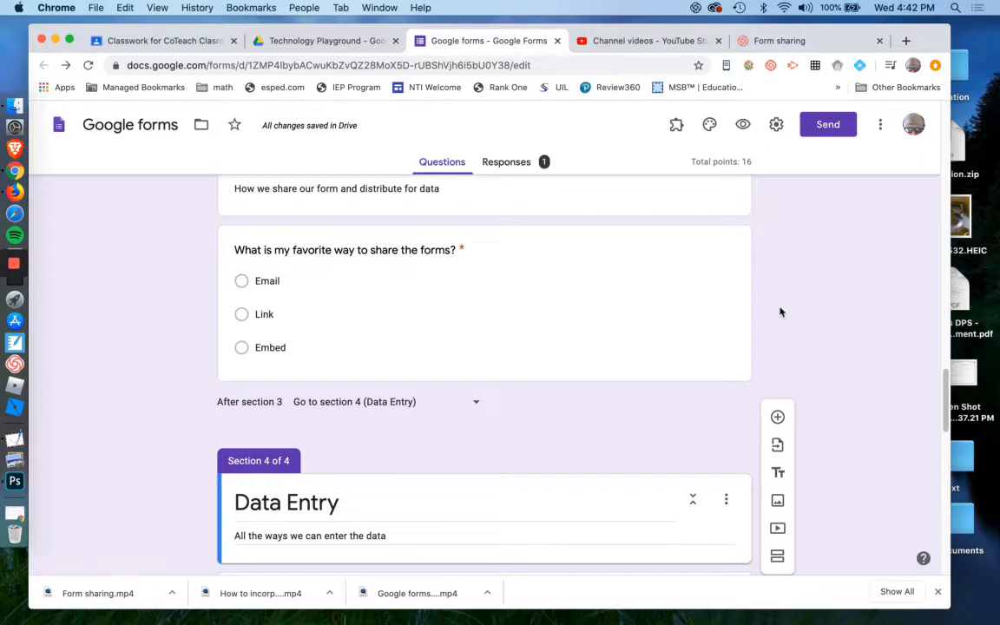
scroll(778, 305, up, 10)
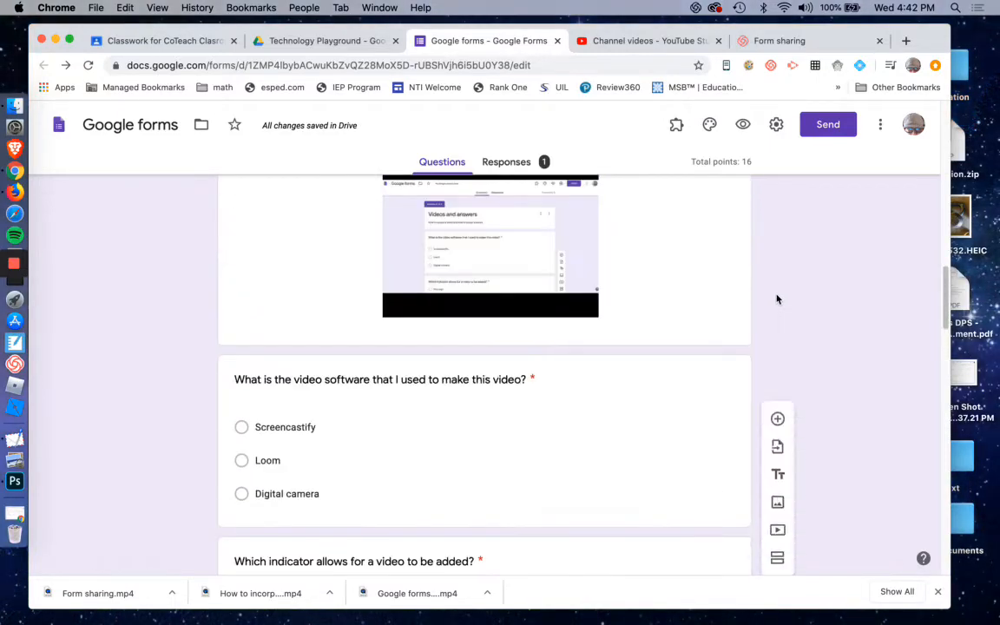
scroll(777, 299, up, 15)
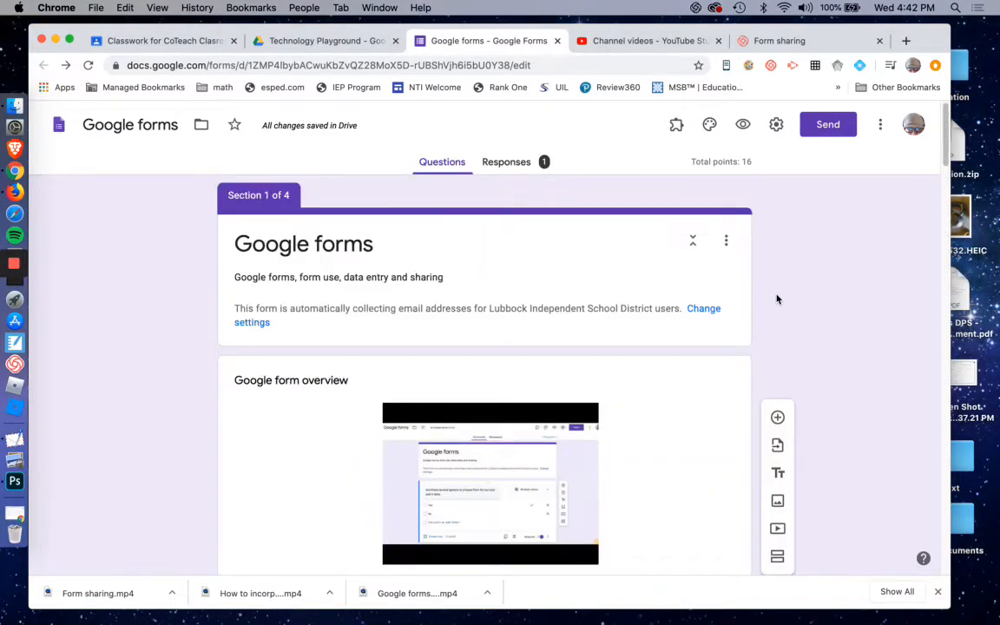
click(743, 127)
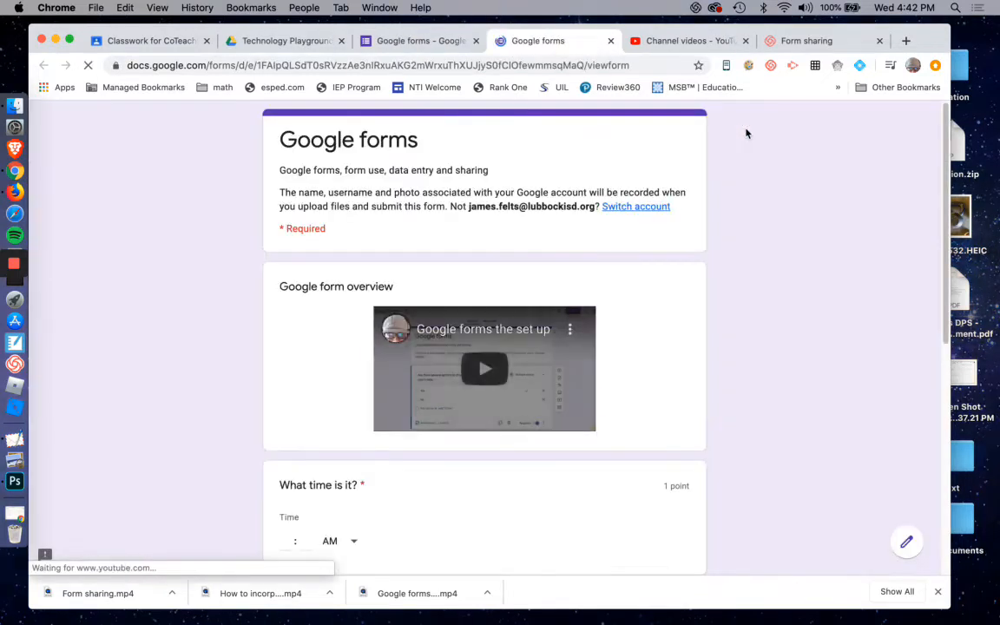
In the preview, answer Yes to the end-user options question and check "That I can make a quiz".
scroll(791, 295, down, 3)
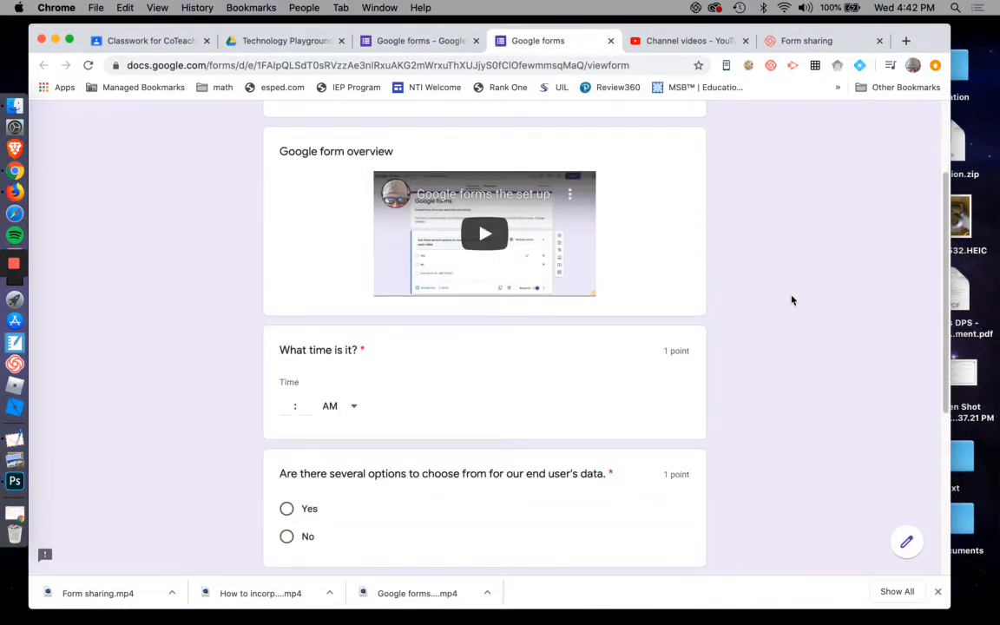
scroll(791, 301, down, 3)
scroll(792, 300, up, 1)
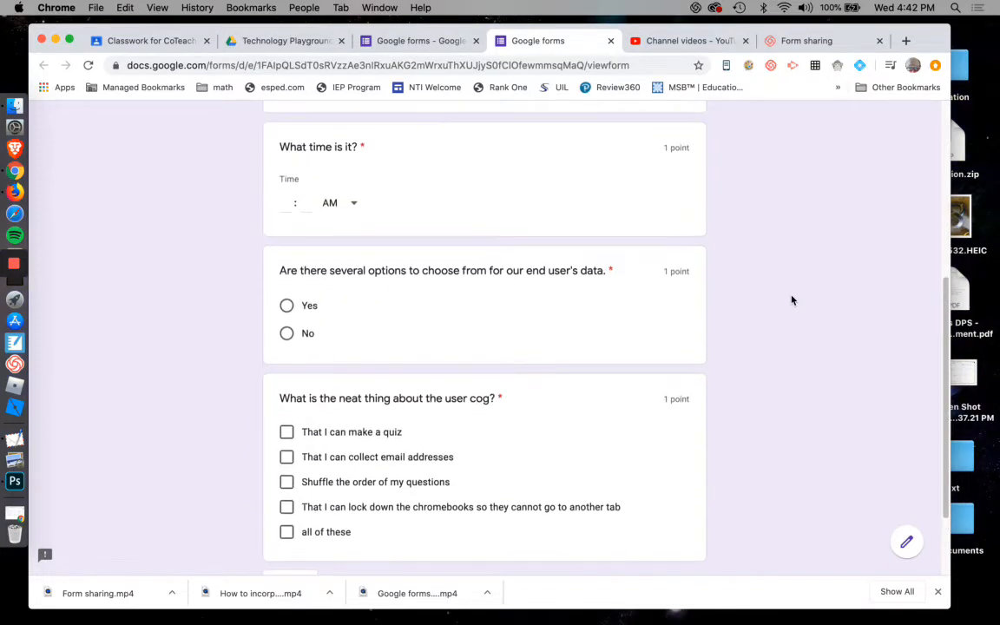
click(286, 305)
click(287, 431)
Enter 02:22 PM as the time answer and continue to the next section.
scroll(319, 455, down, 2)
click(290, 478)
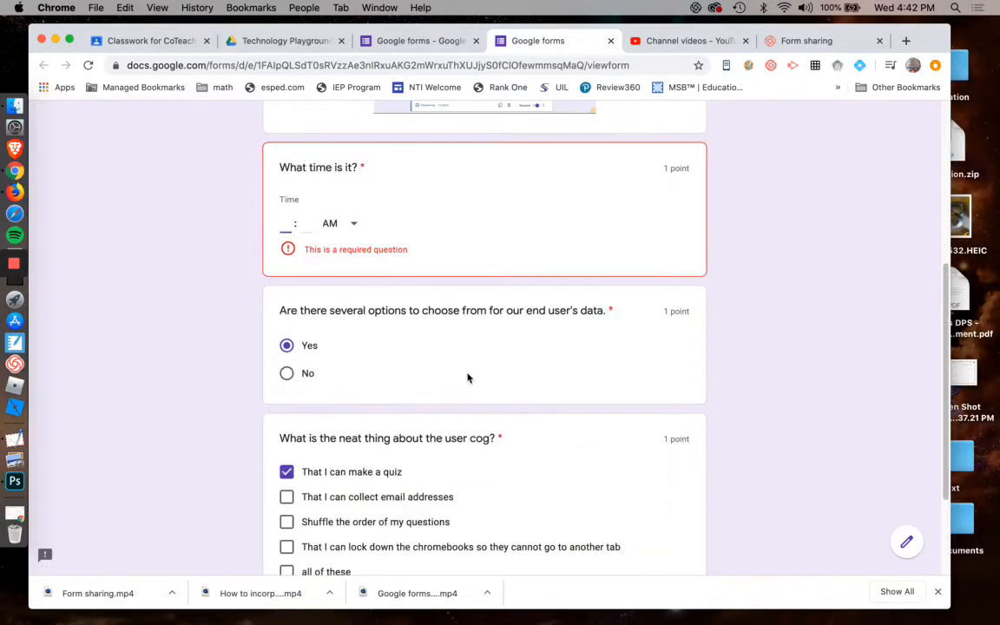
text(0222)
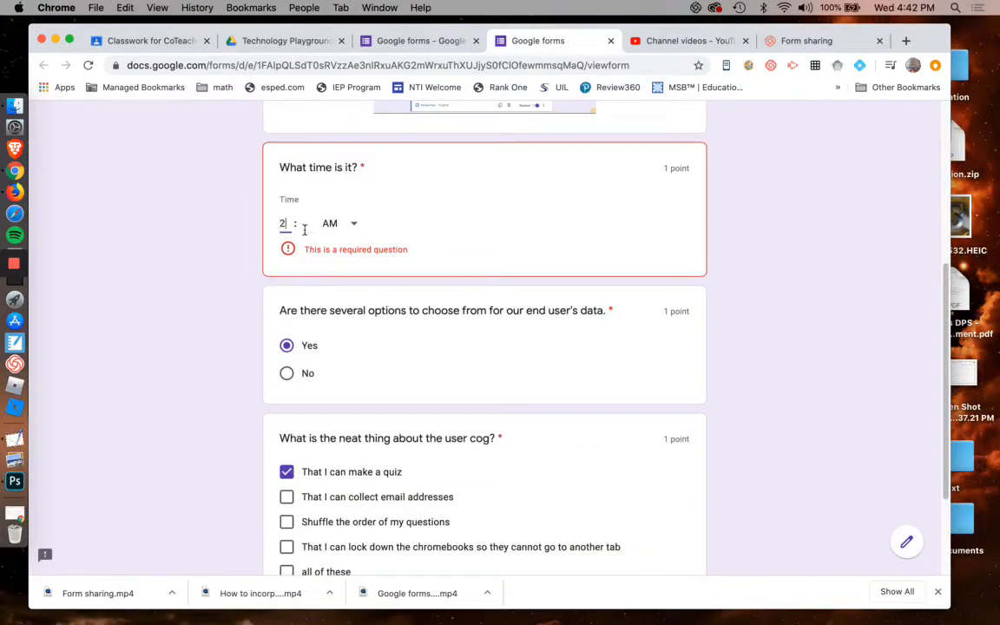
click(345, 231)
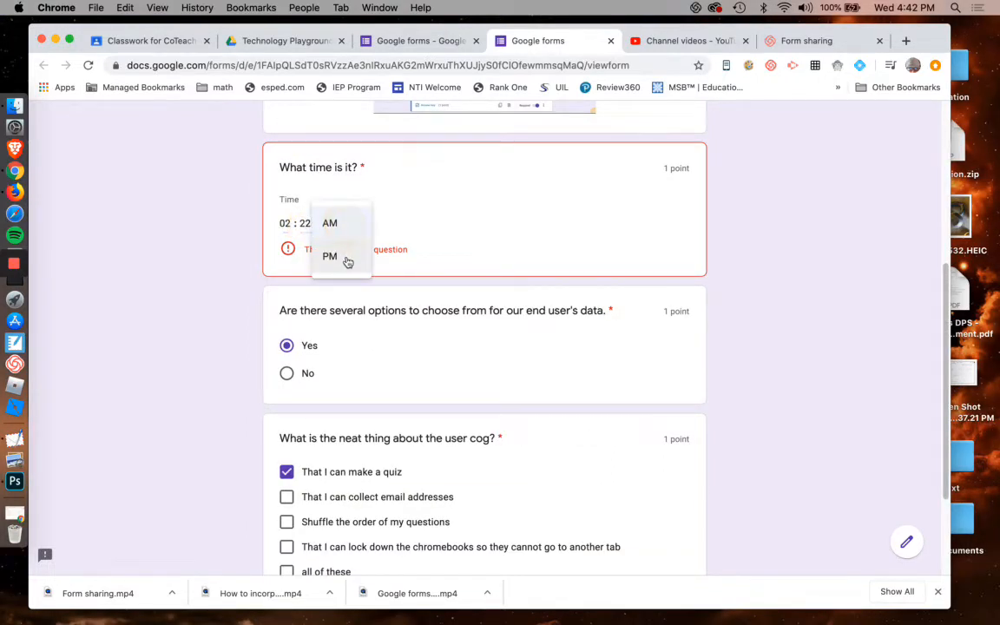
click(330, 256)
click(313, 231)
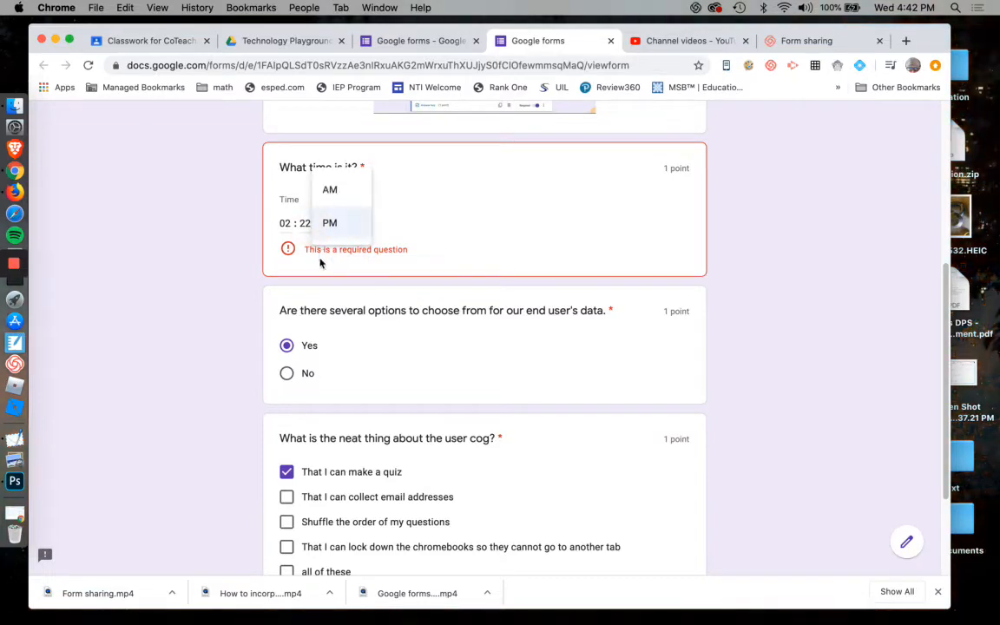
click(330, 223)
scroll(376, 402, down, 3)
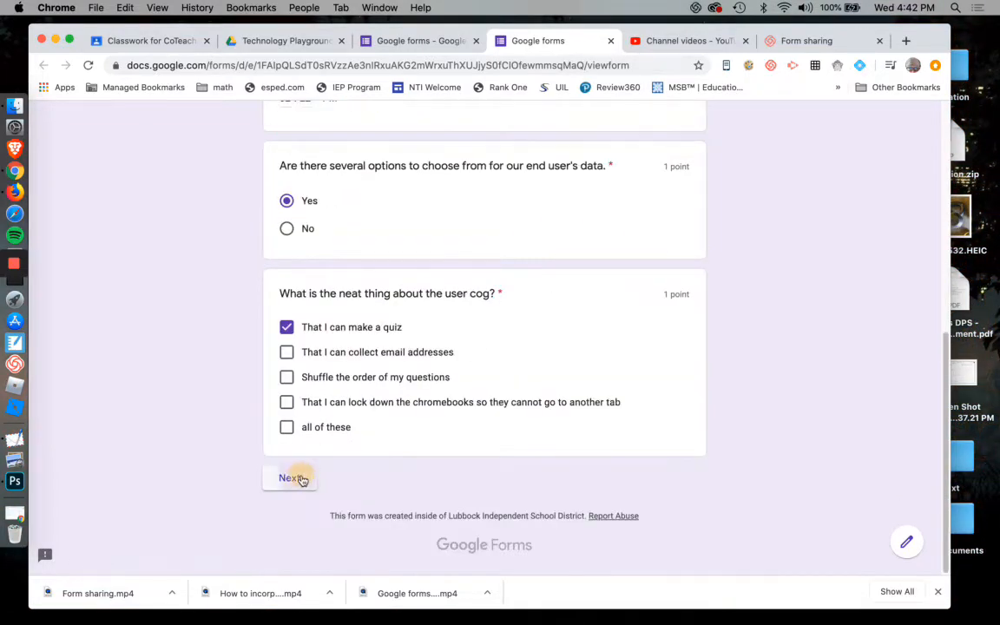
click(290, 477)
Choose Screencastify for the video software question and "Arrow on a paper" for the video indicator question.
scroll(647, 419, down, 5)
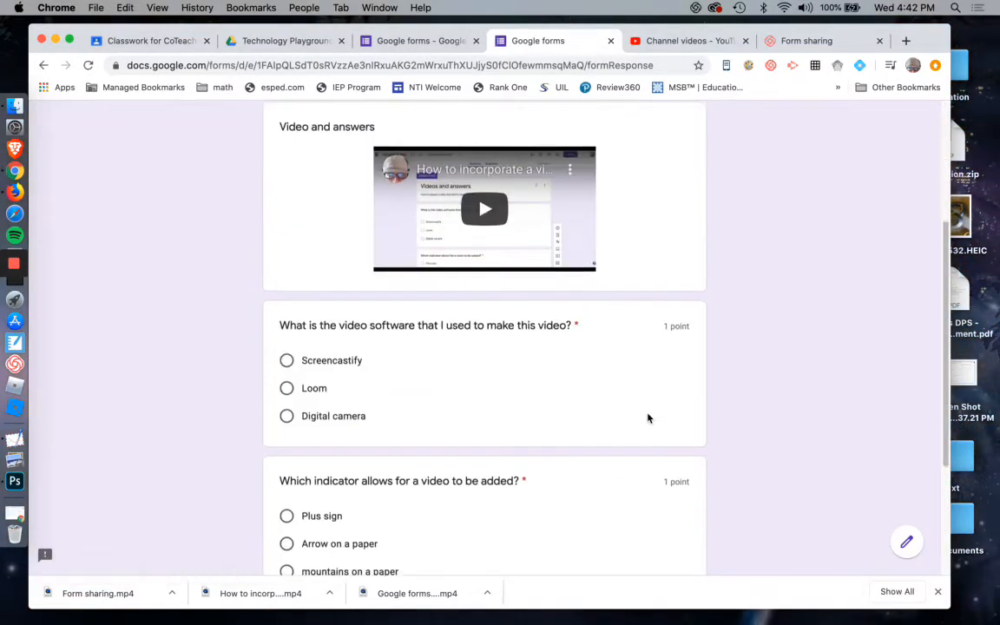
click(286, 253)
click(286, 438)
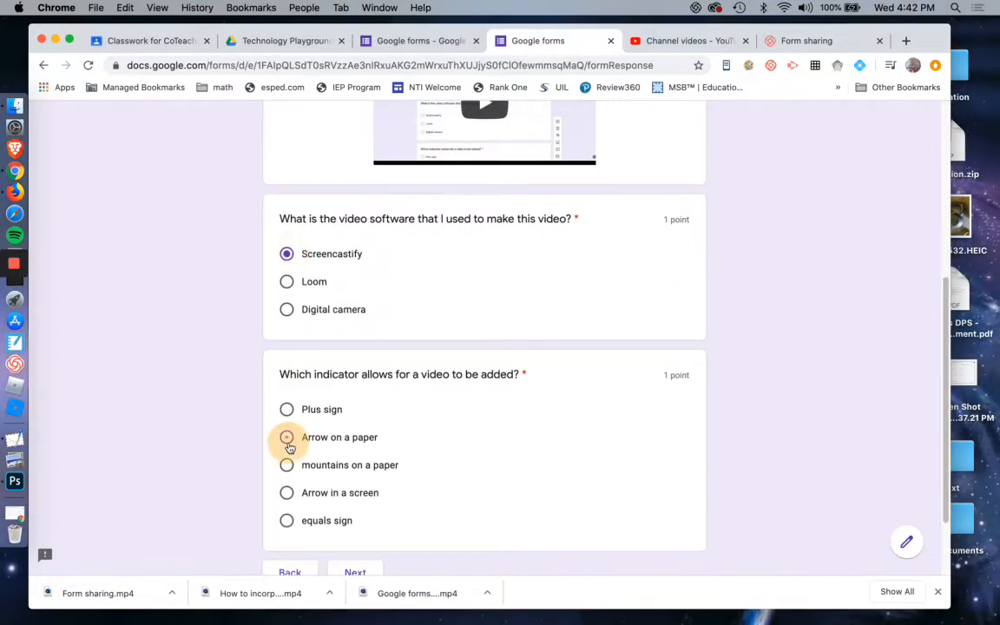
Advance to the Sharing section, answer Email for the favorite sharing question, and continue to the Data Entry section.
scroll(295, 452, down, 2)
click(355, 479)
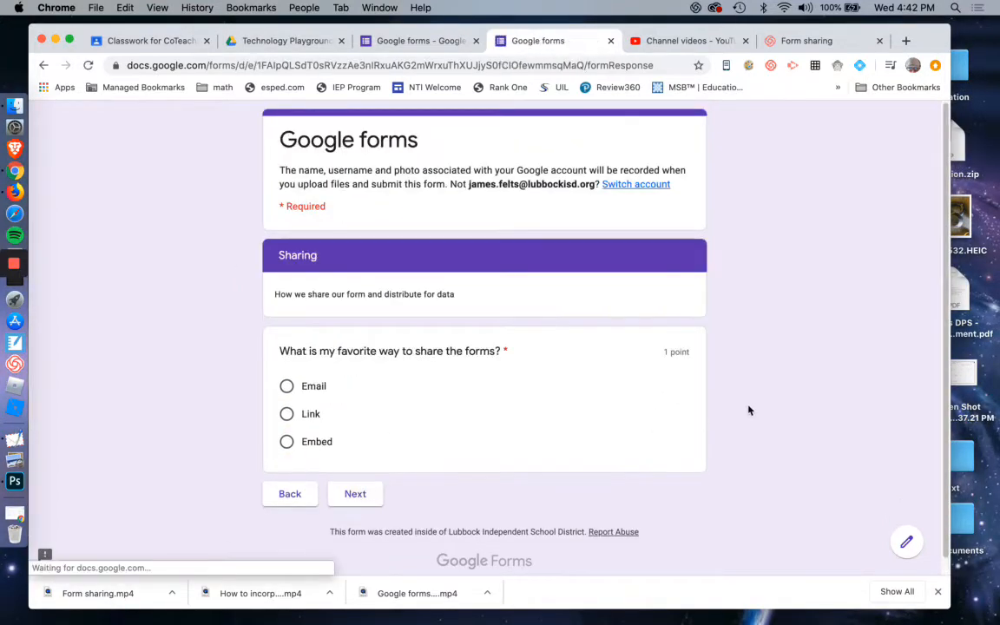
click(287, 370)
click(357, 479)
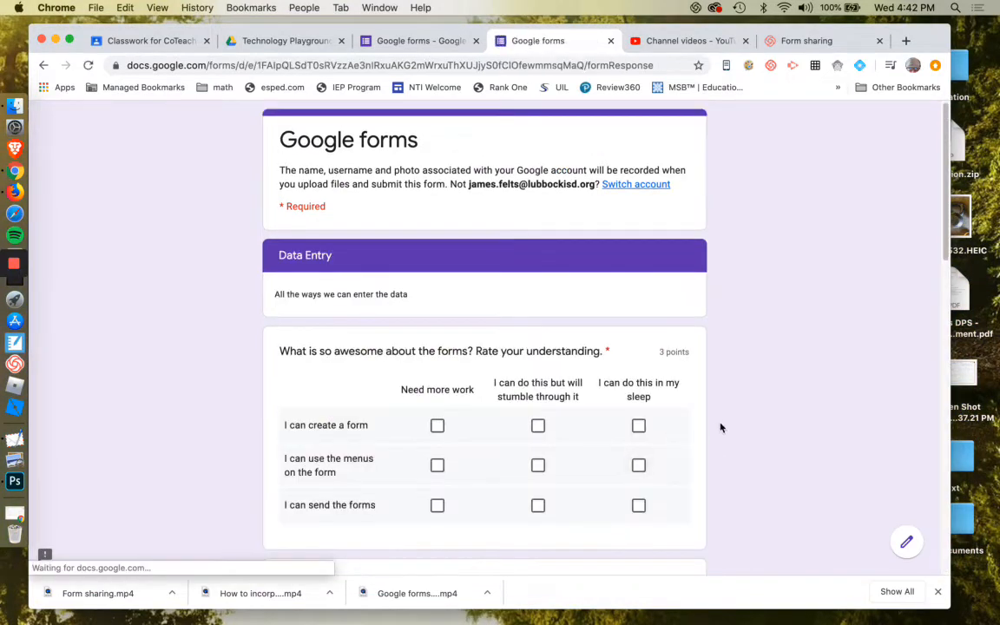
Compare the checkbox grid rating question in the preview with its setup in the form editor.
scroll(720, 426, down, 3)
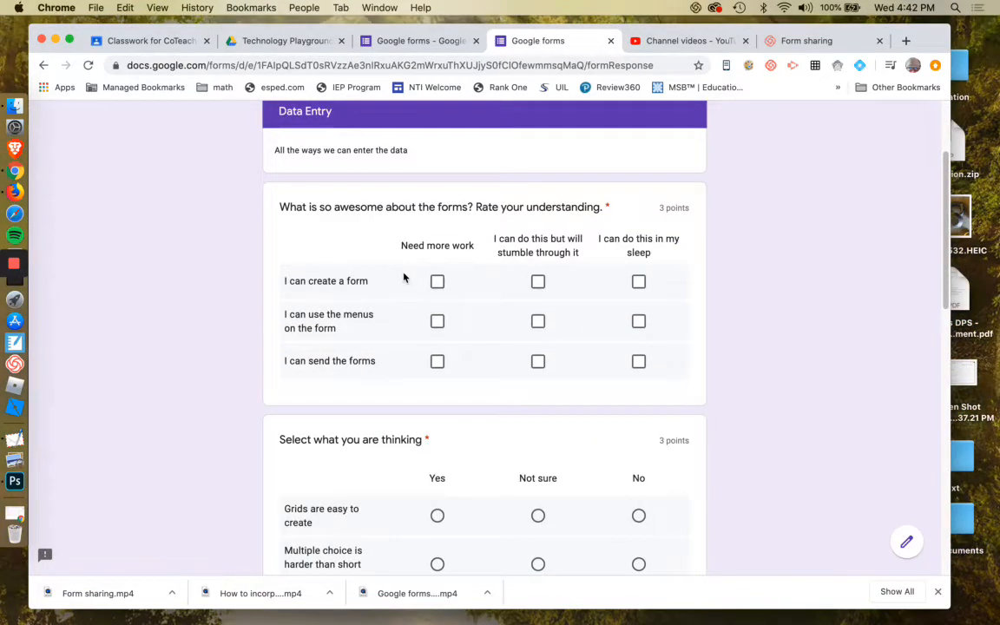
scroll(726, 309, down, 1)
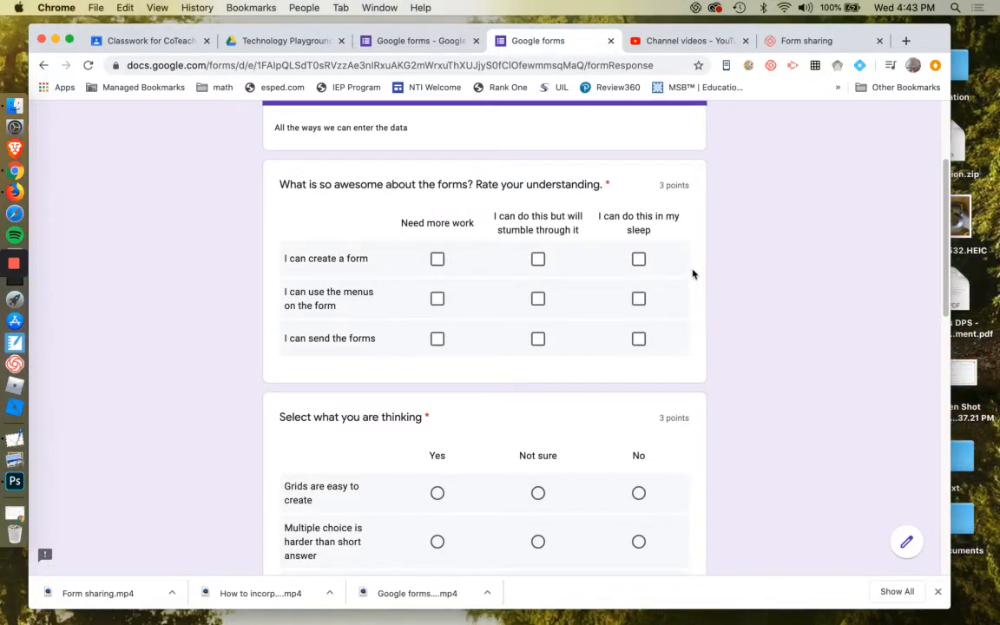
scroll(415, 267, down, 1)
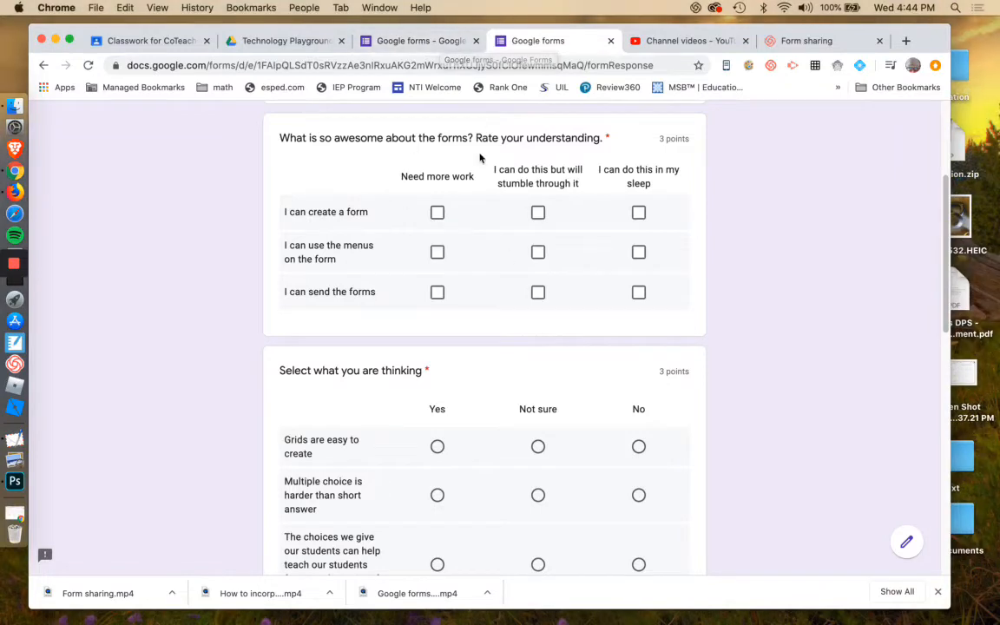
click(428, 44)
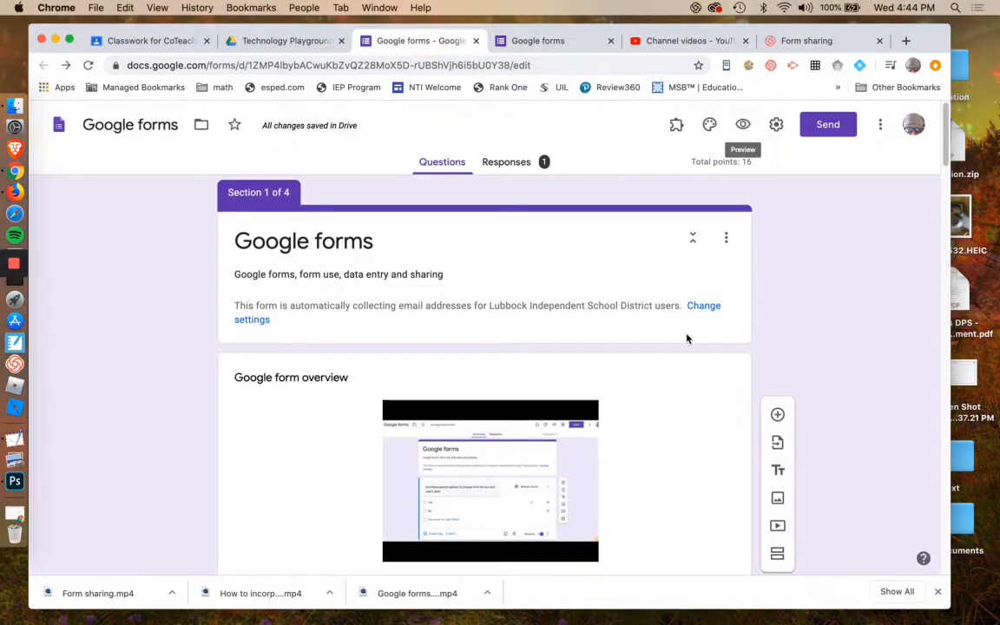
scroll(687, 339, down, 10)
scroll(686, 338, down, 20)
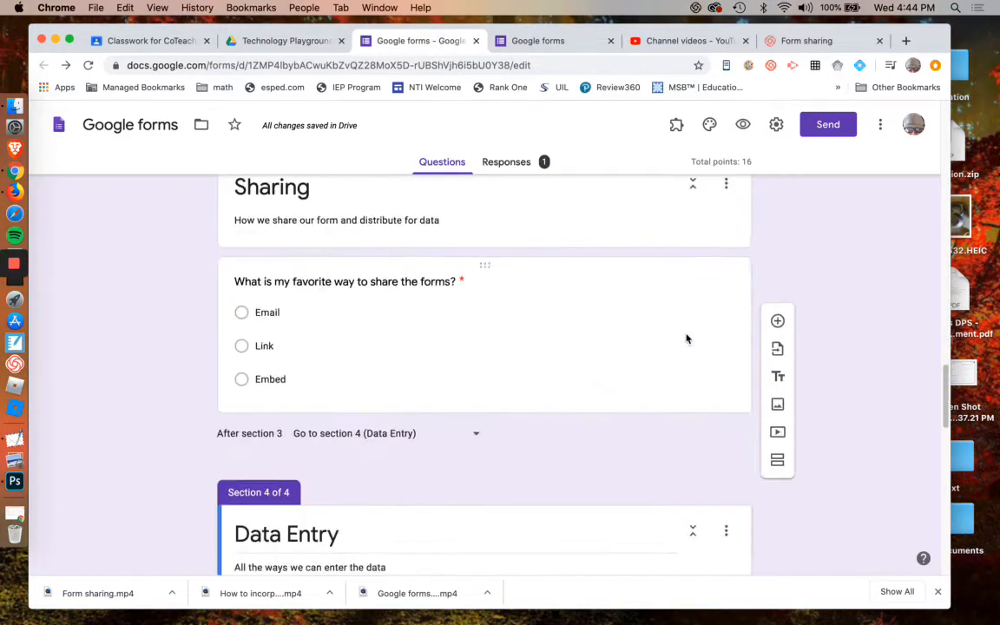
scroll(687, 339, down, 1)
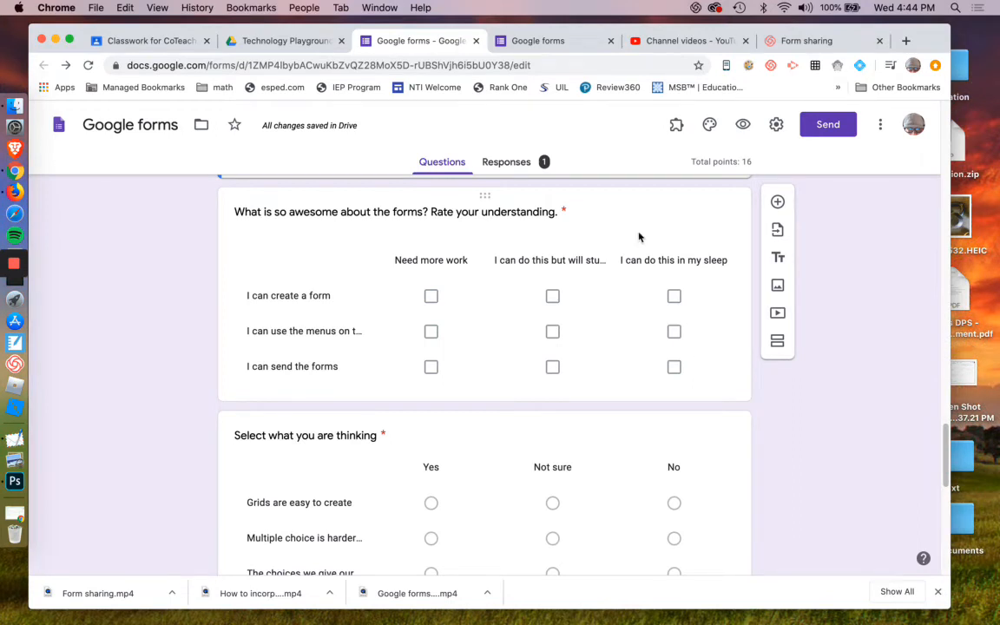
click(705, 226)
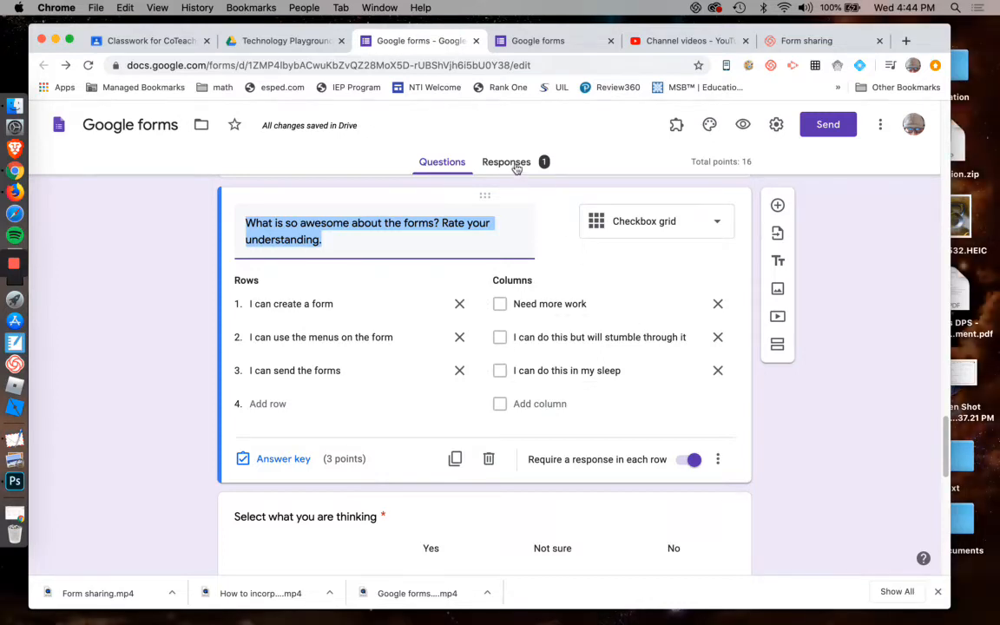
click(543, 41)
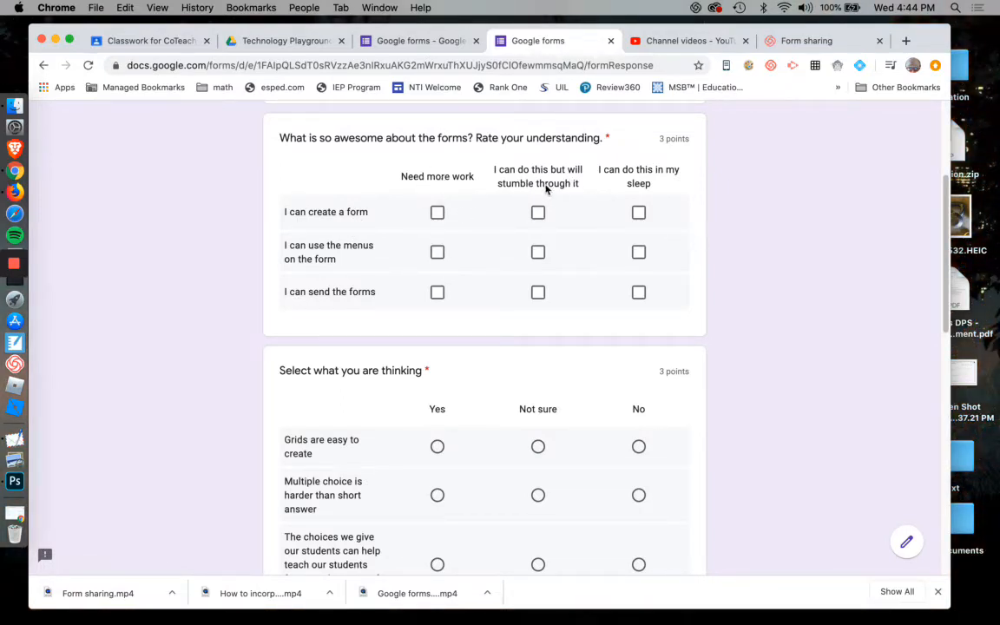
In the checkbox grid, check 'I can do this in my sleep' for all three rows.
click(640, 214)
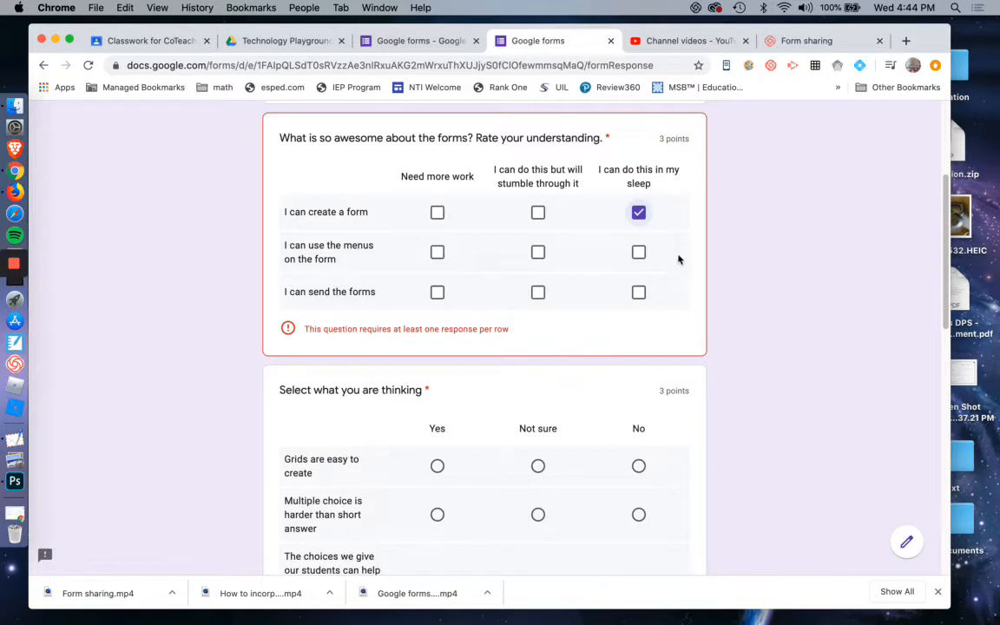
click(638, 252)
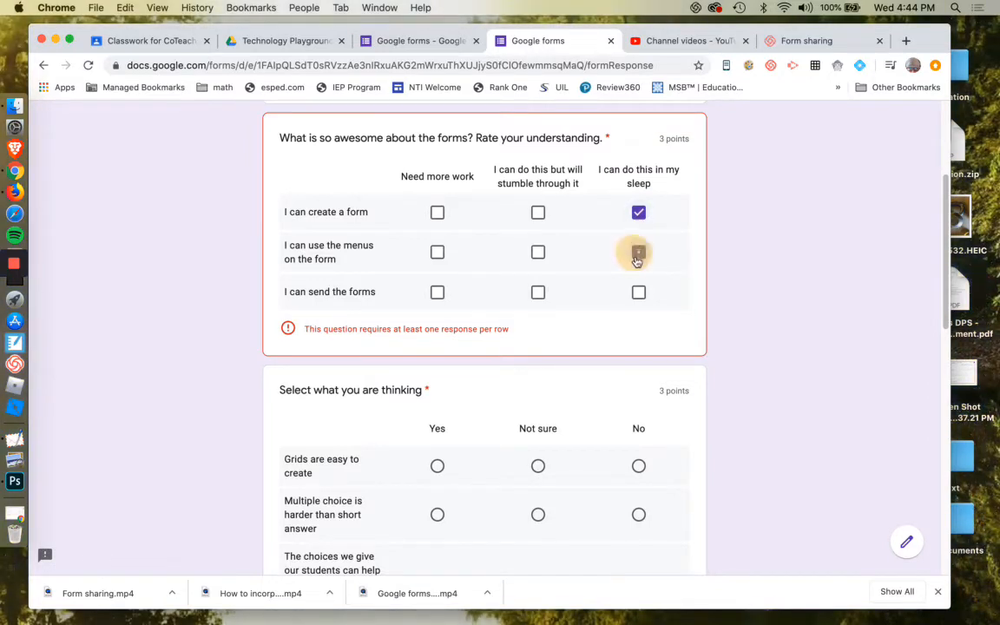
click(639, 292)
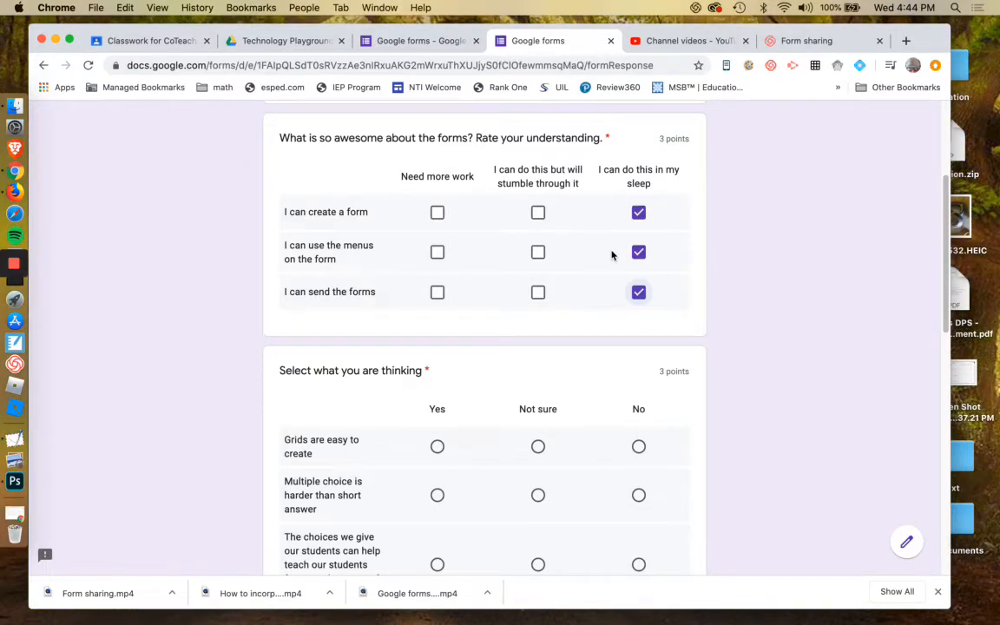
Compare the 'Select what you are thinking' multiple choice grid in the editor with the preview.
scroll(611, 255, down, 3)
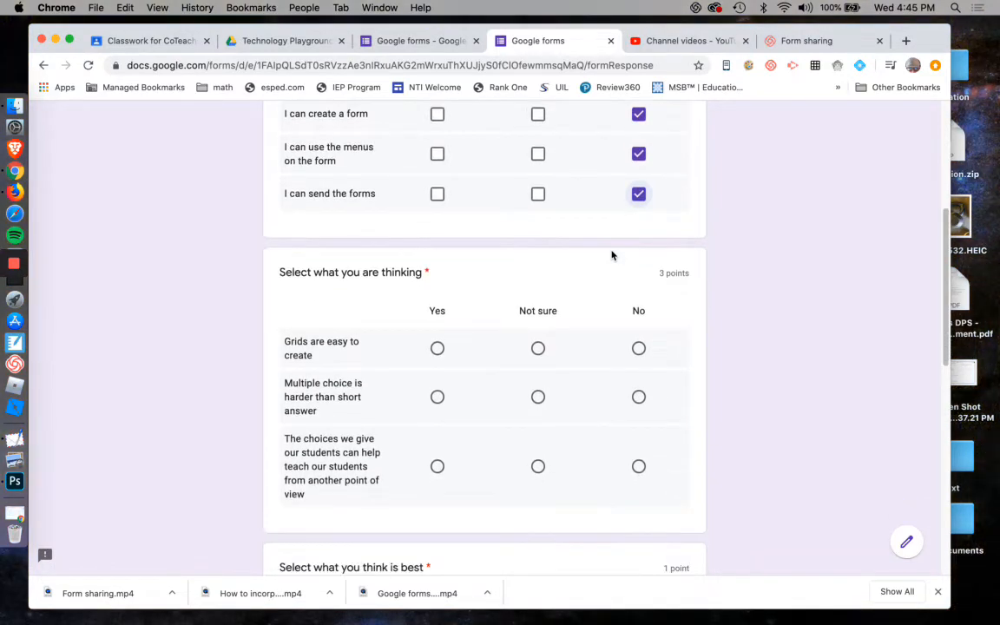
scroll(611, 254, down, 2)
click(431, 42)
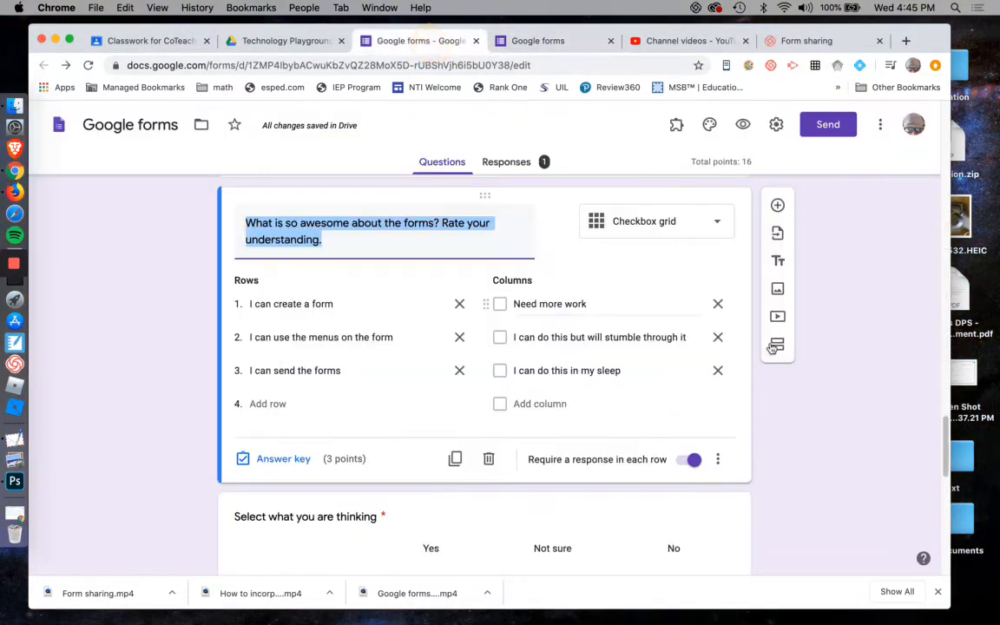
scroll(751, 386, down, 3)
click(605, 335)
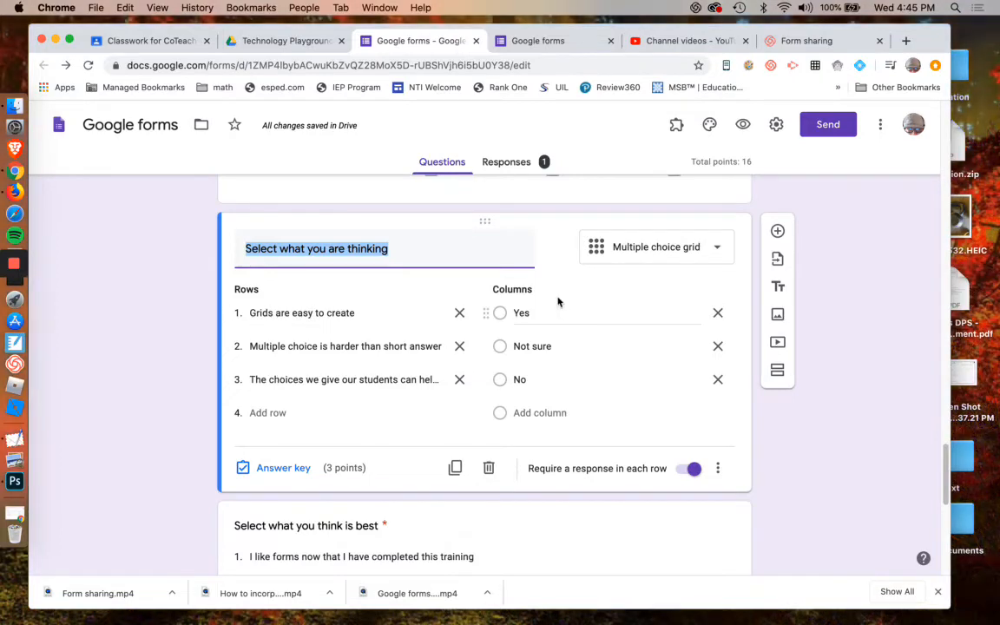
click(543, 41)
scroll(620, 278, up, 5)
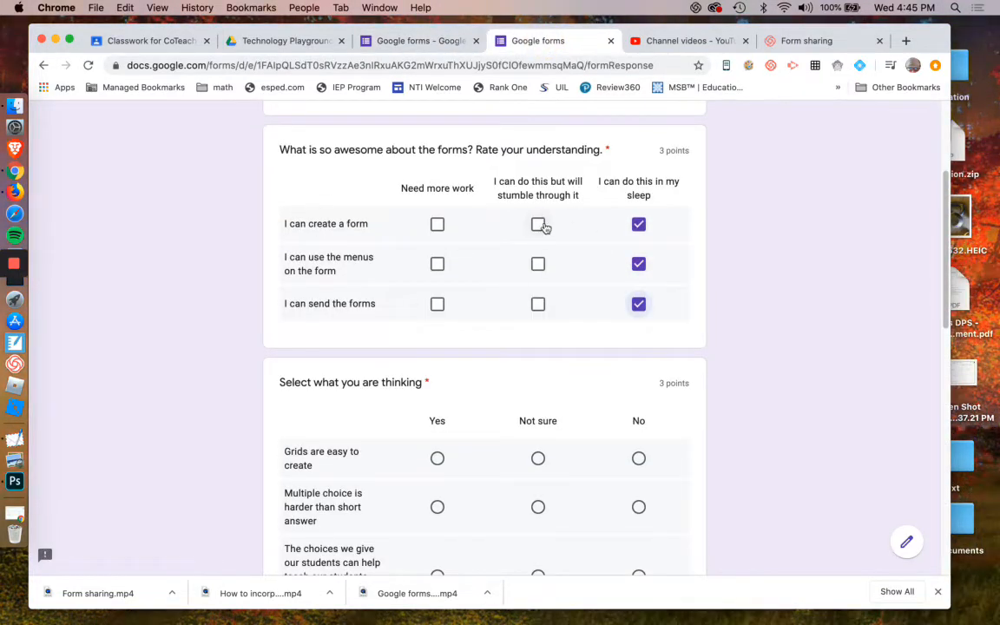
In the multiple choice grid, select Yes, Not sure and No in turn for the first row, ending on Not sure.
click(438, 458)
click(539, 460)
click(638, 460)
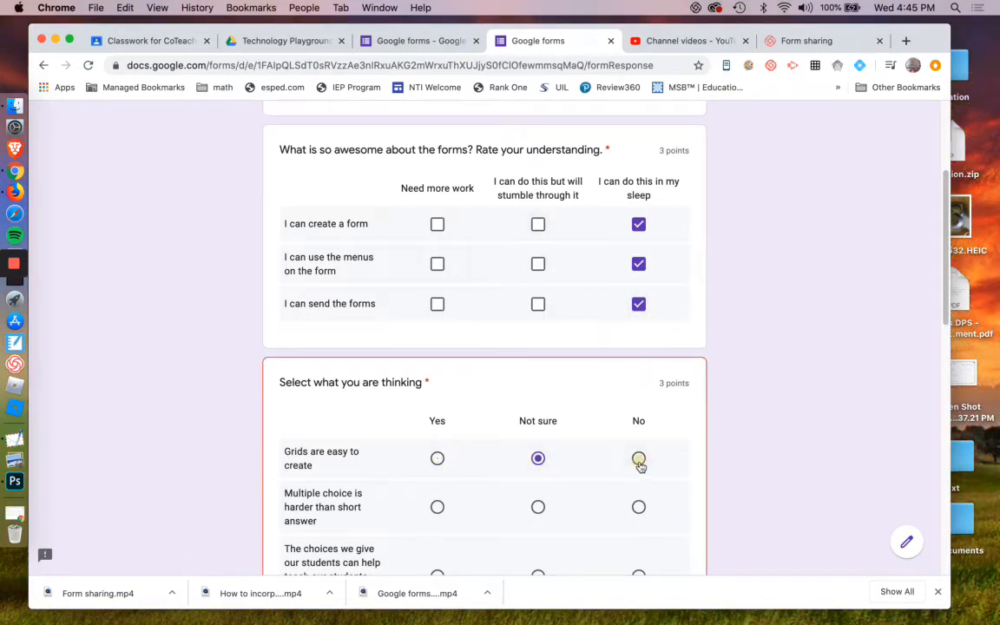
click(538, 460)
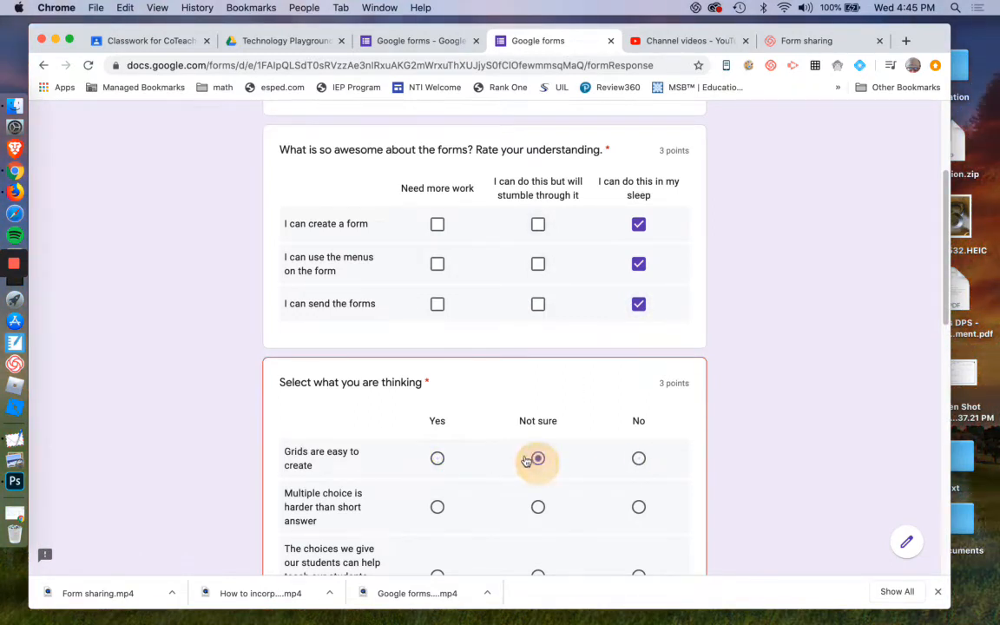
Toggle the checkbox grid's first row, ending with 'I can do this but will stumble through it' and 'I can do this in my sleep' checked.
click(538, 225)
click(438, 224)
click(538, 225)
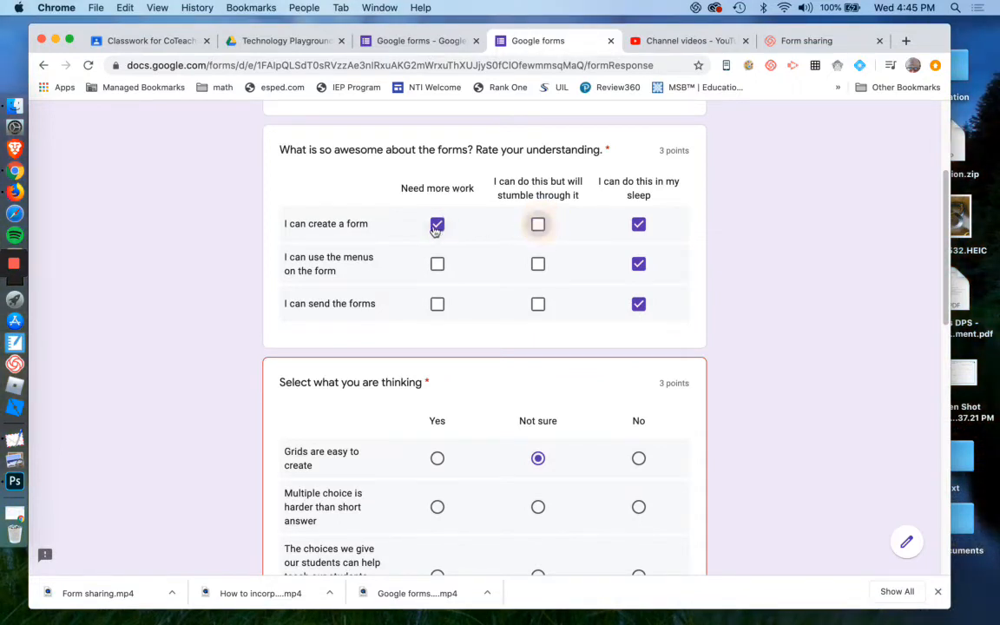
click(438, 224)
click(639, 224)
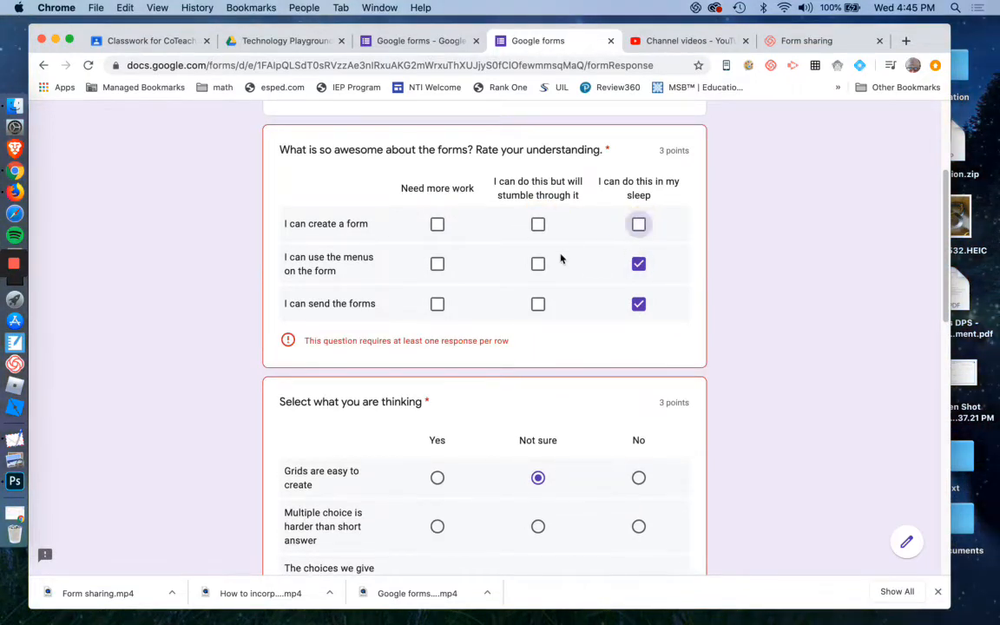
click(537, 224)
click(639, 224)
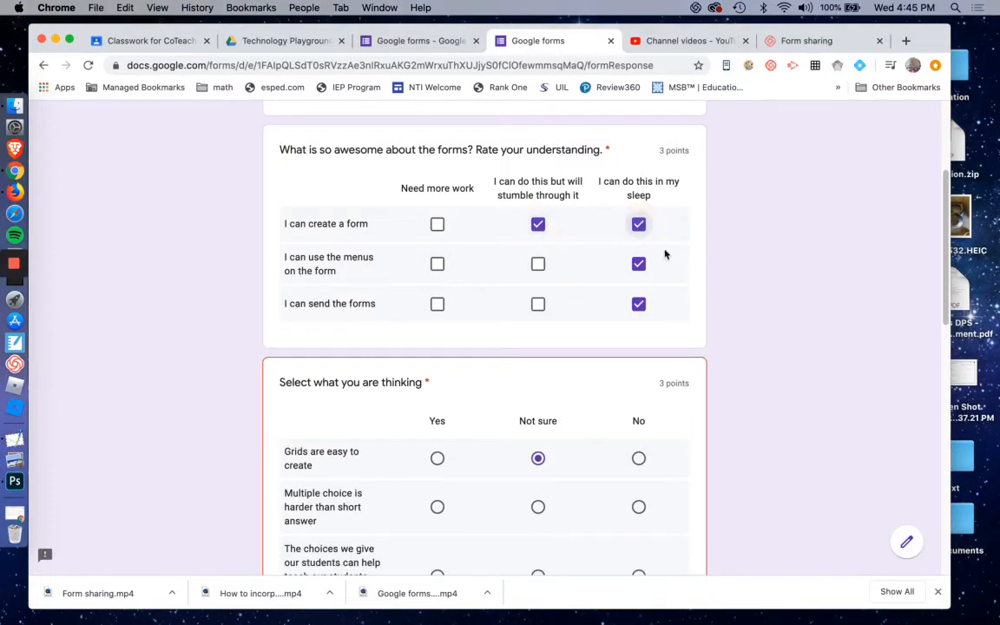
Highlight the grid question titles and inspect the 'Select what you think is best' dropdown question in the editor.
scroll(665, 254, down, 1)
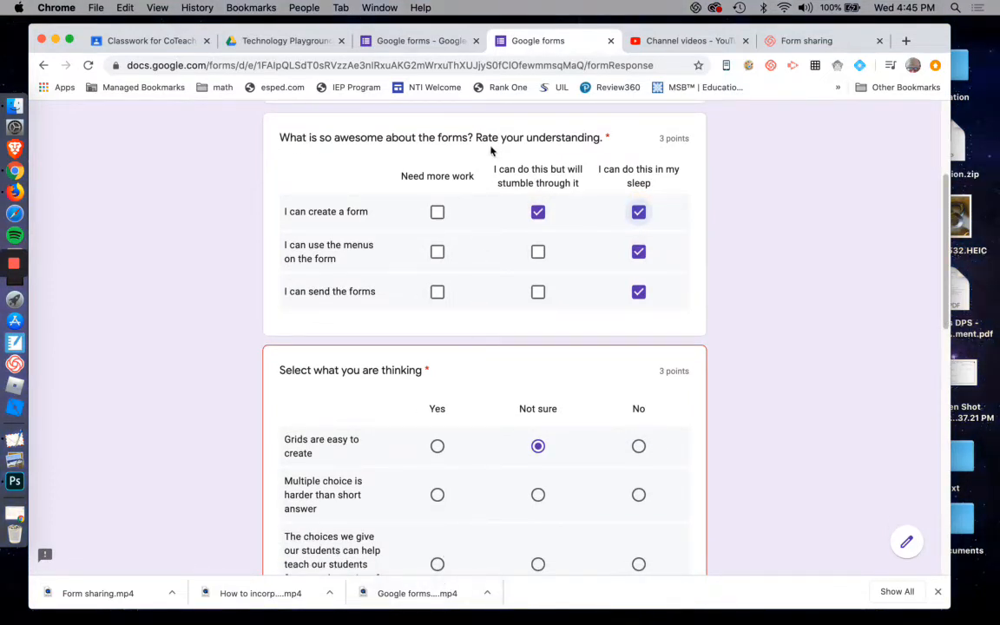
drag(469, 137, 526, 137)
drag(432, 370, 346, 370)
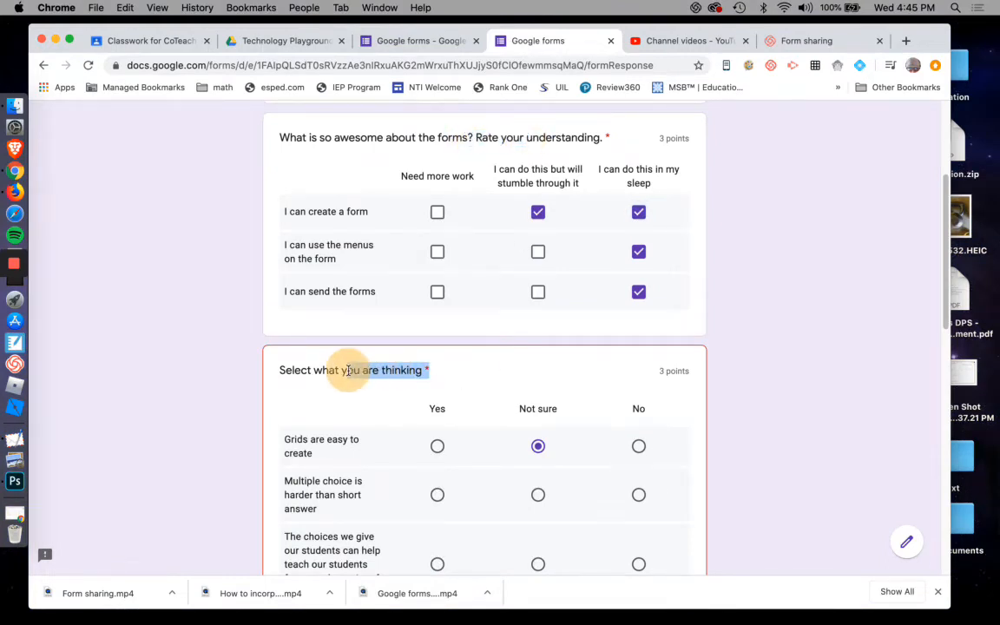
scroll(452, 372, down, 2)
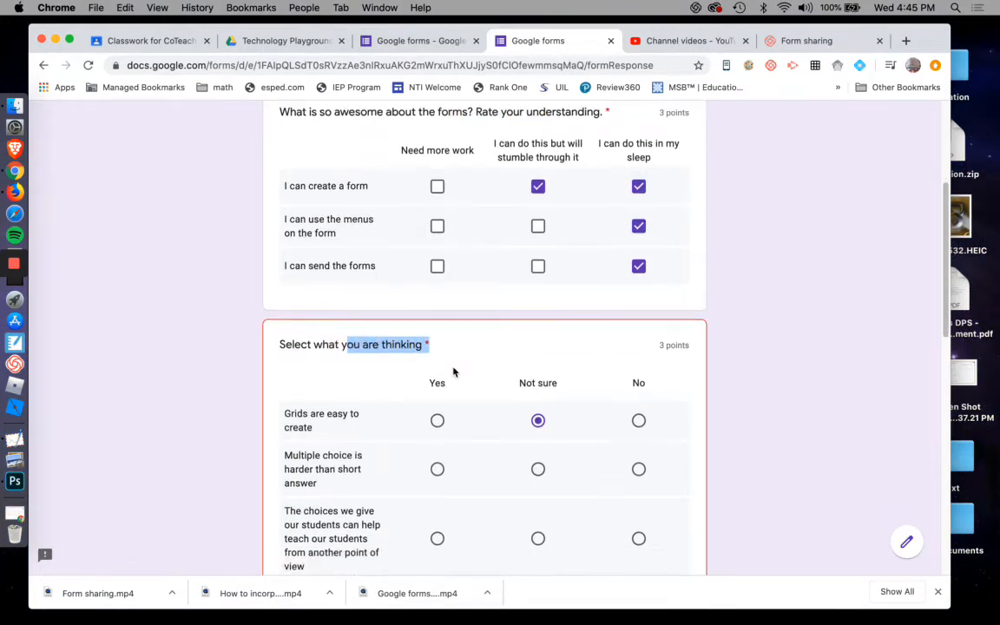
click(436, 48)
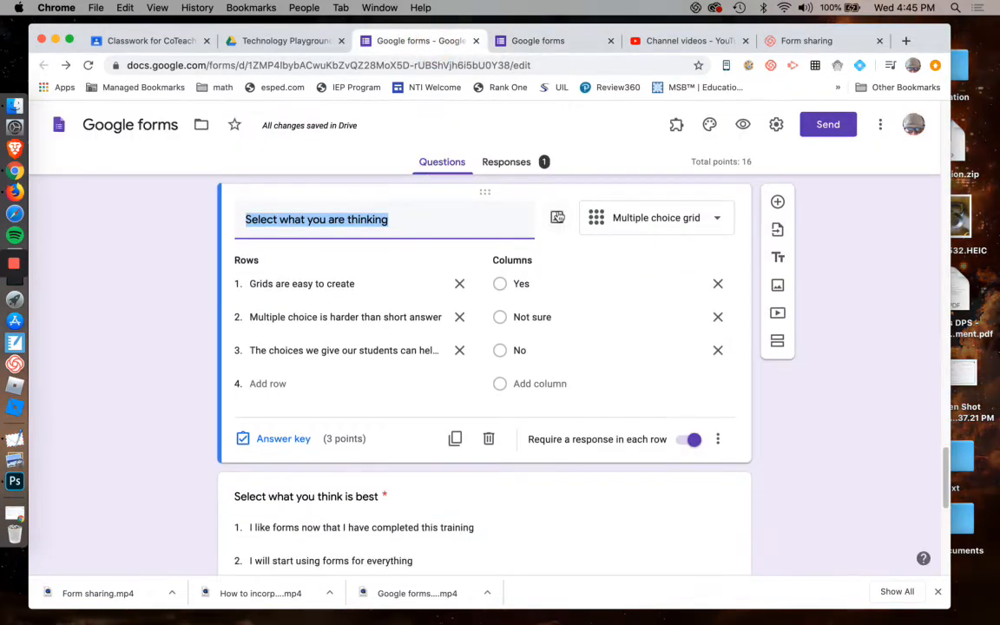
scroll(560, 219, down, 3)
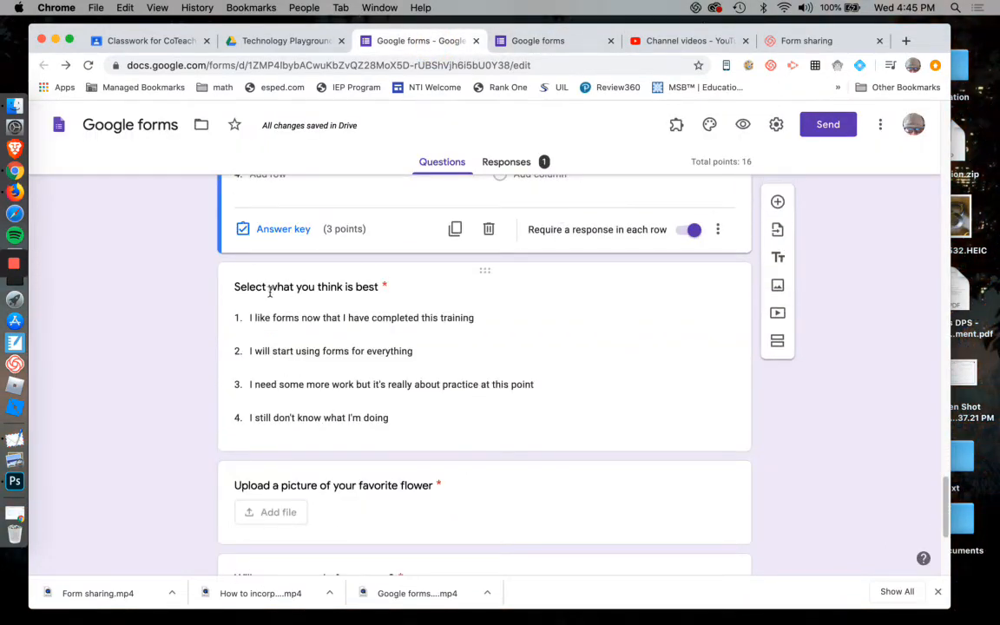
click(535, 272)
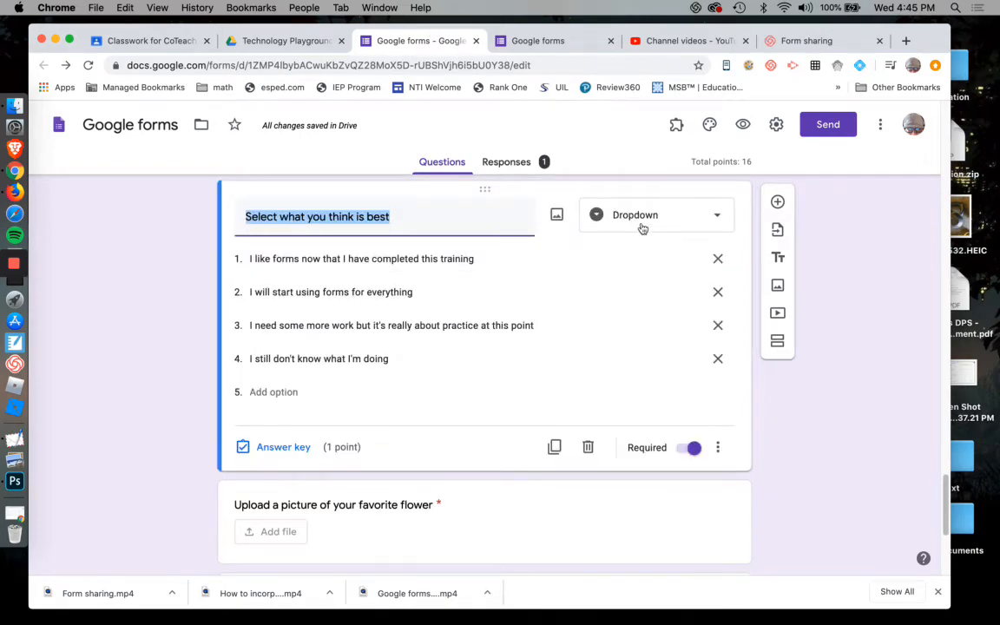
click(500, 40)
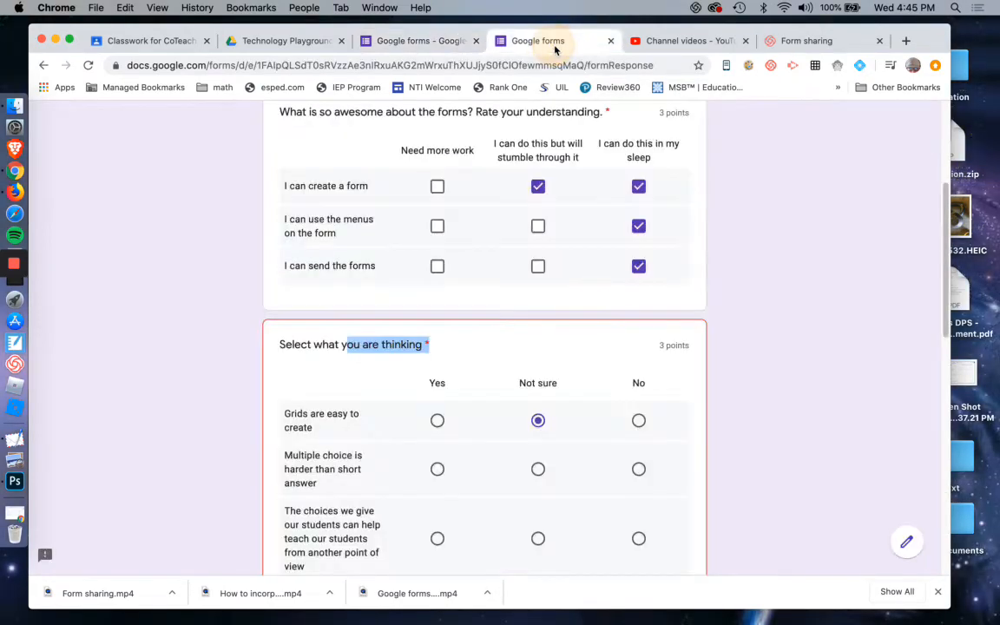
scroll(724, 341, down, 3)
scroll(724, 341, down, 5)
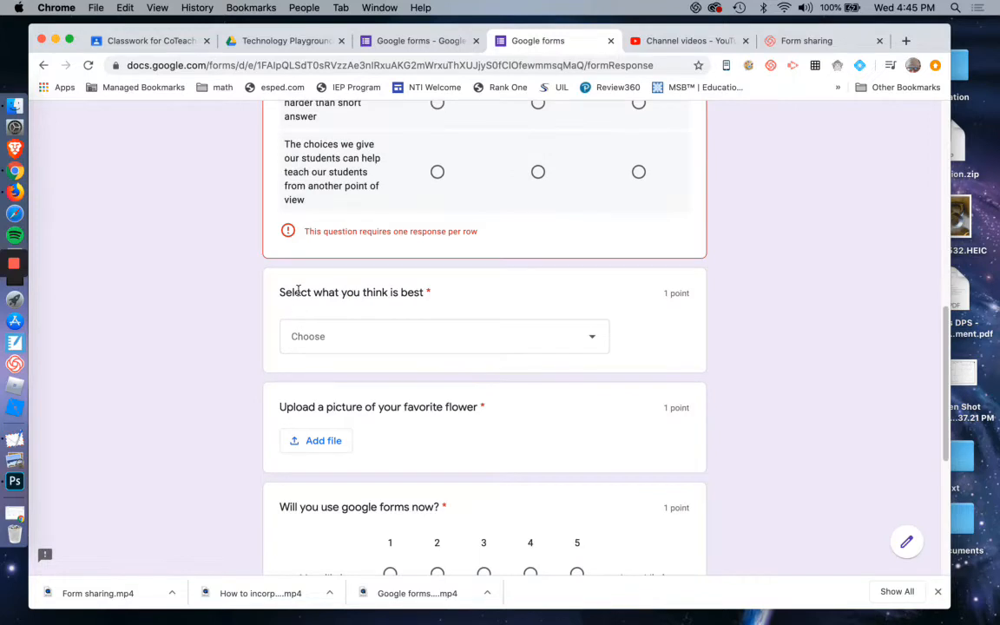
drag(300, 292, 415, 291)
In the 'Select what you think is best' dropdown, try each option and settle on 'I like forms now that I have completed this training'.
click(595, 342)
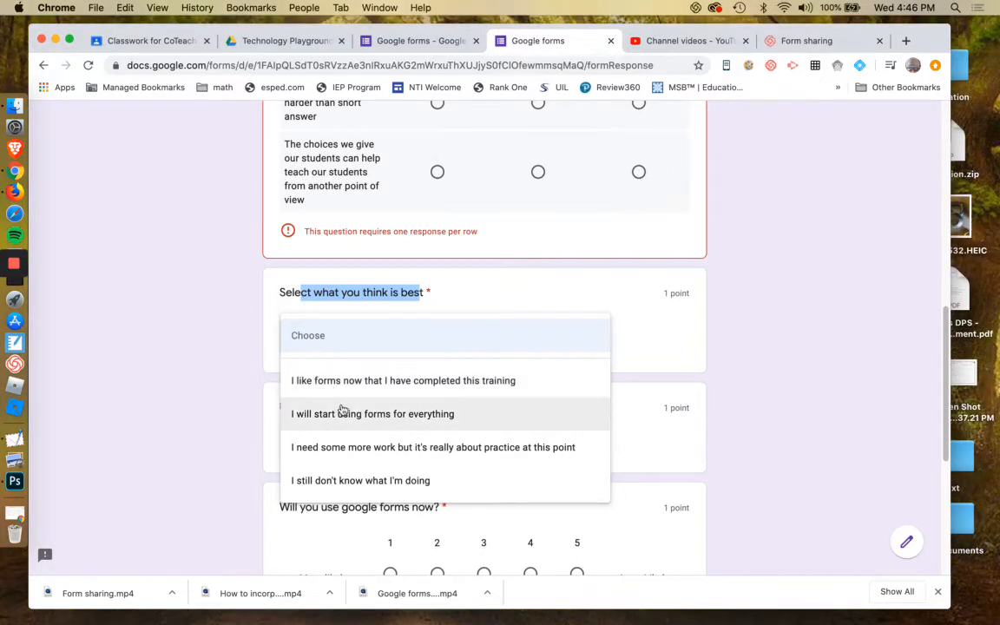
click(434, 417)
click(469, 351)
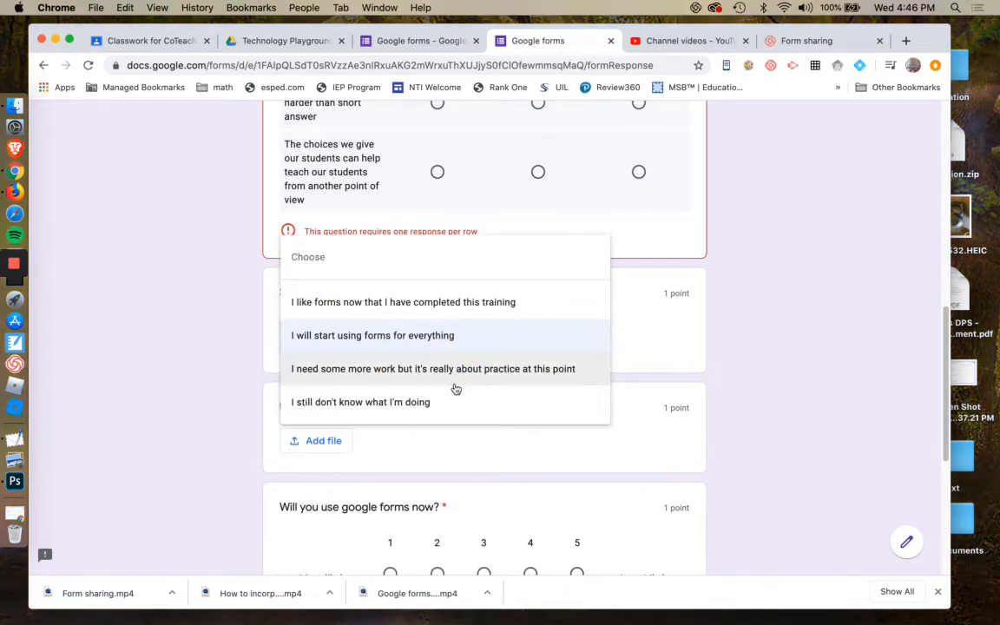
click(446, 384)
click(464, 346)
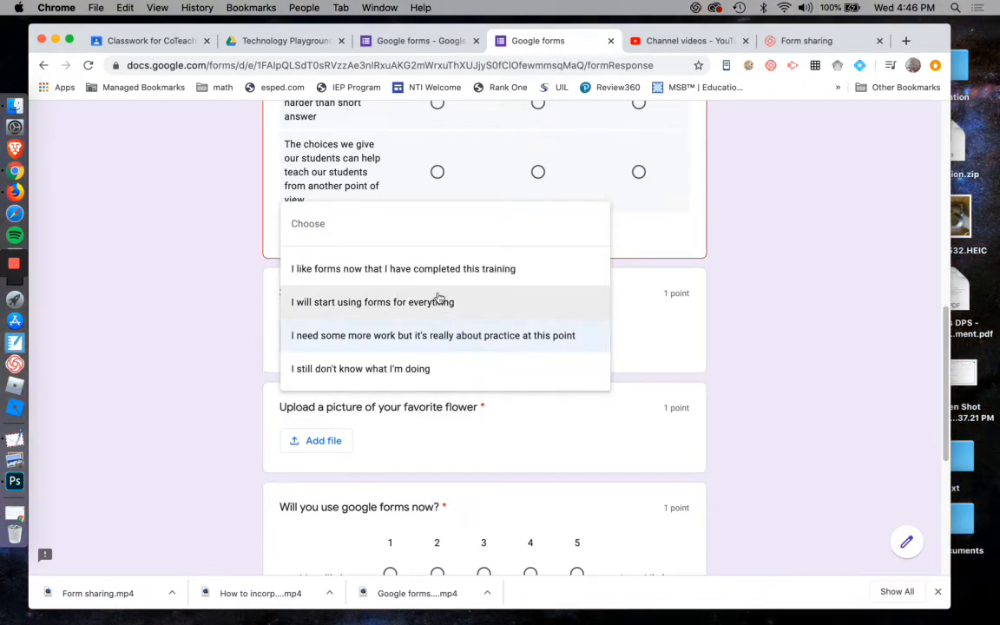
click(415, 368)
click(446, 335)
click(438, 247)
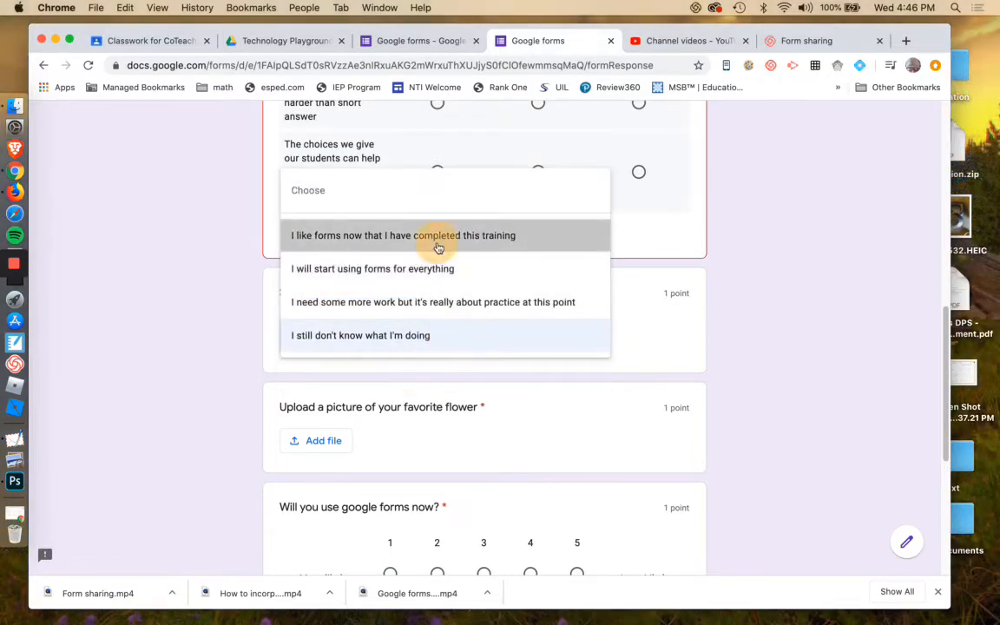
click(739, 355)
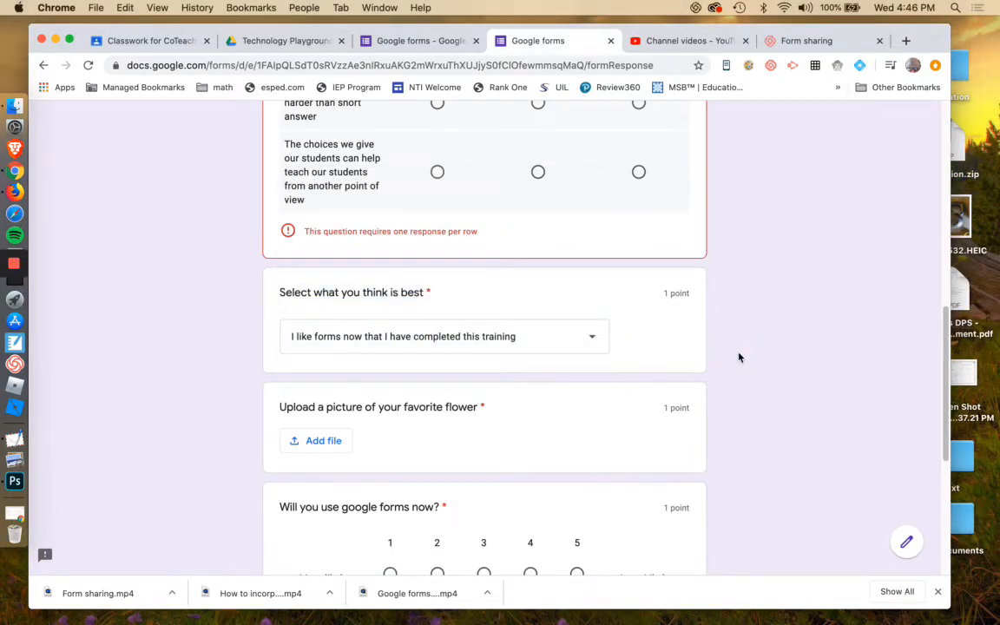
Compare the 'Select what you think is best' dropdown between the editor and the preview, reopening its option list in preview.
scroll(617, 382, up, 1)
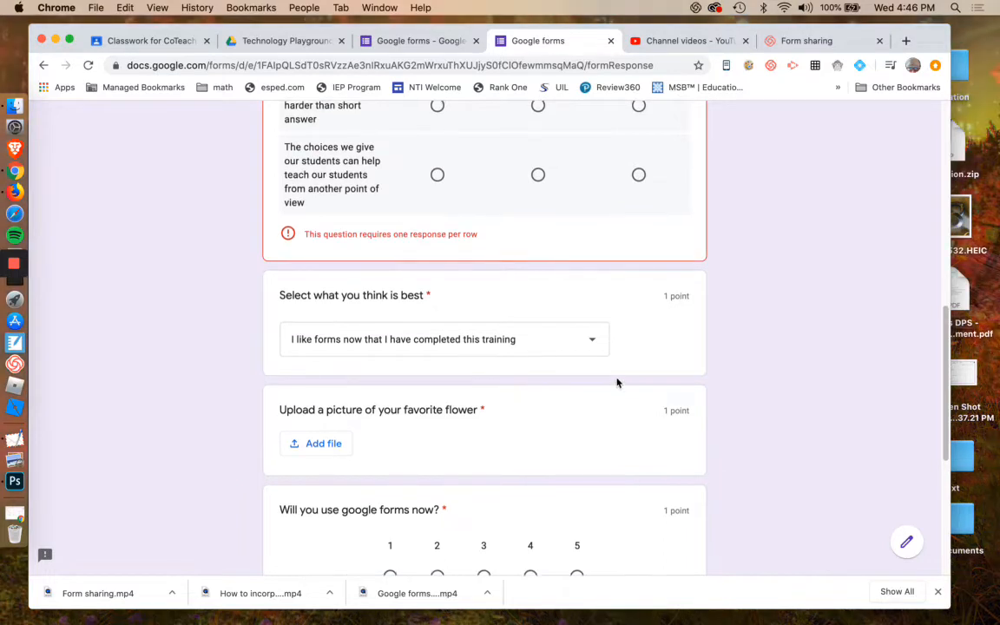
click(443, 40)
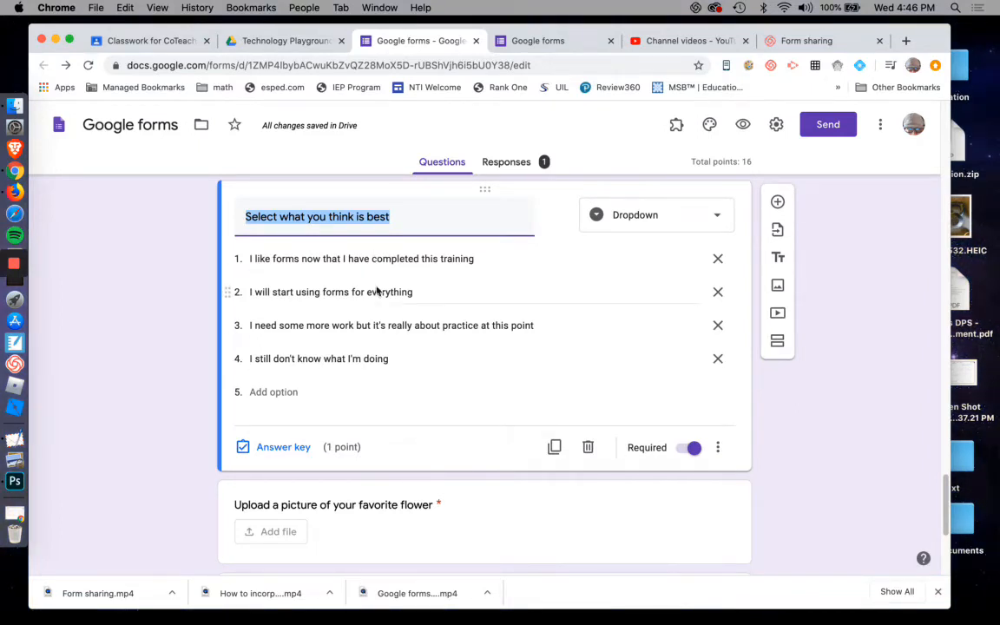
click(545, 42)
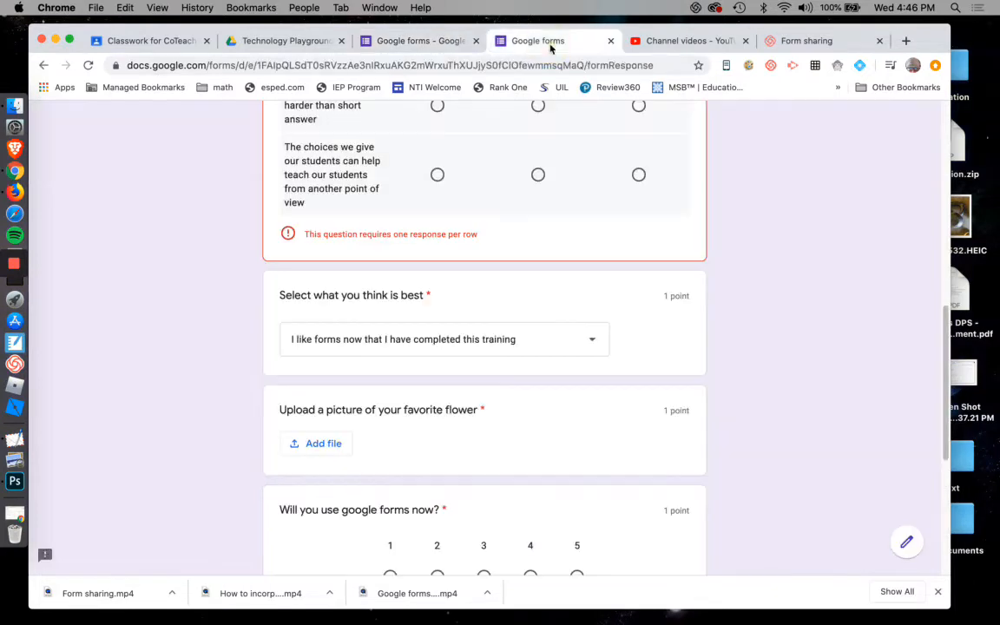
click(527, 339)
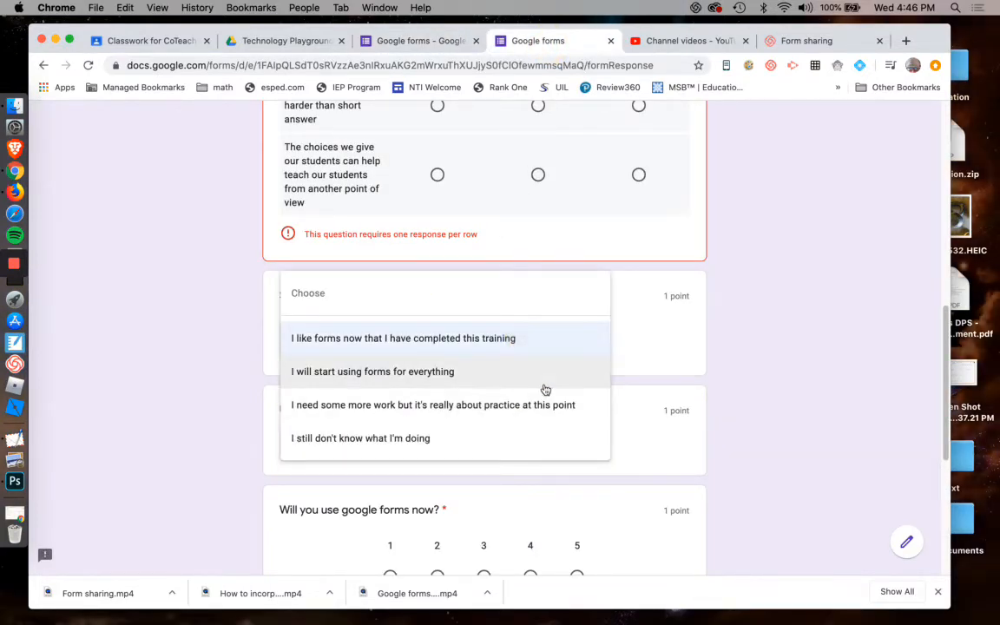
click(766, 321)
click(543, 341)
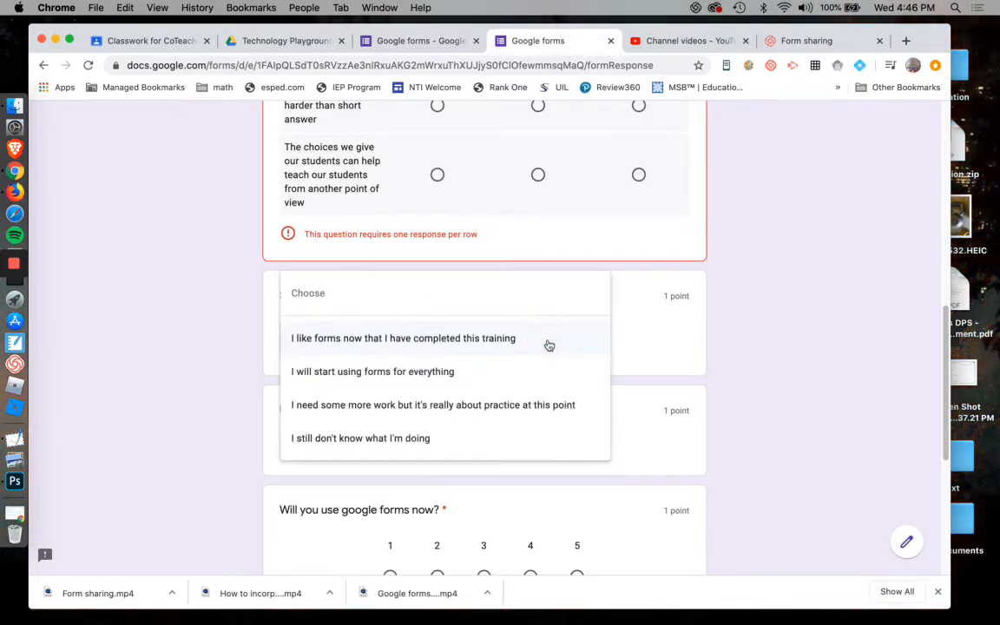
click(756, 358)
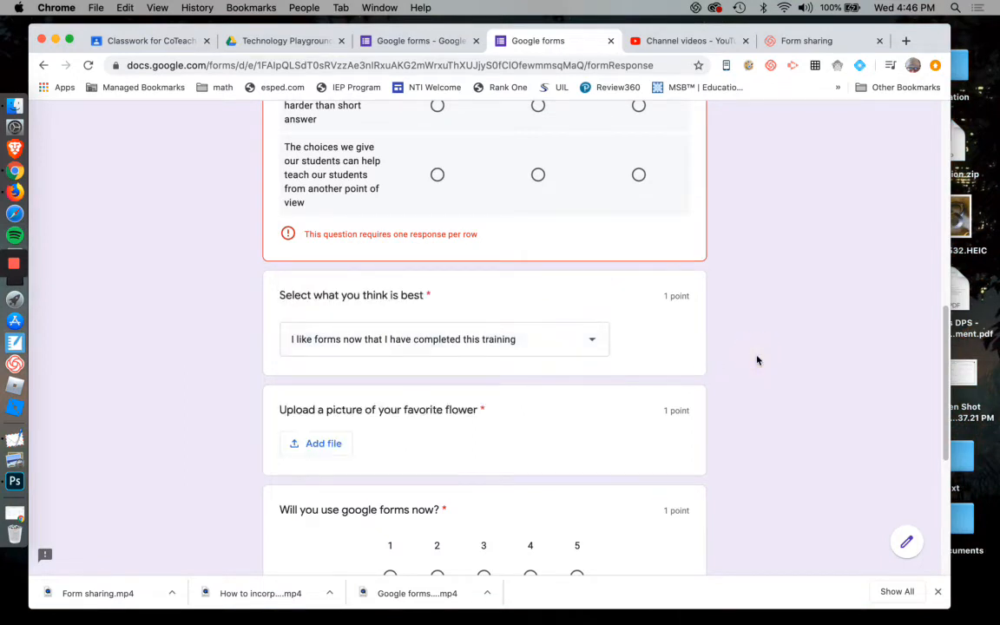
scroll(757, 358, down, 2)
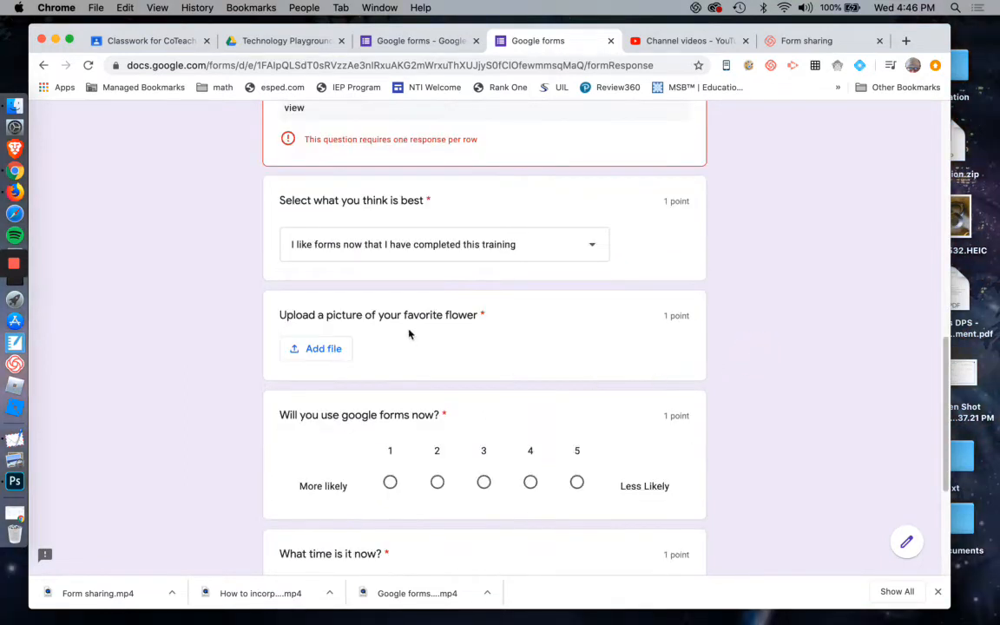
Select the 'Upload a picture of your favorite flower' question in the editor and inspect its question type options.
click(415, 41)
scroll(471, 364, down, 3)
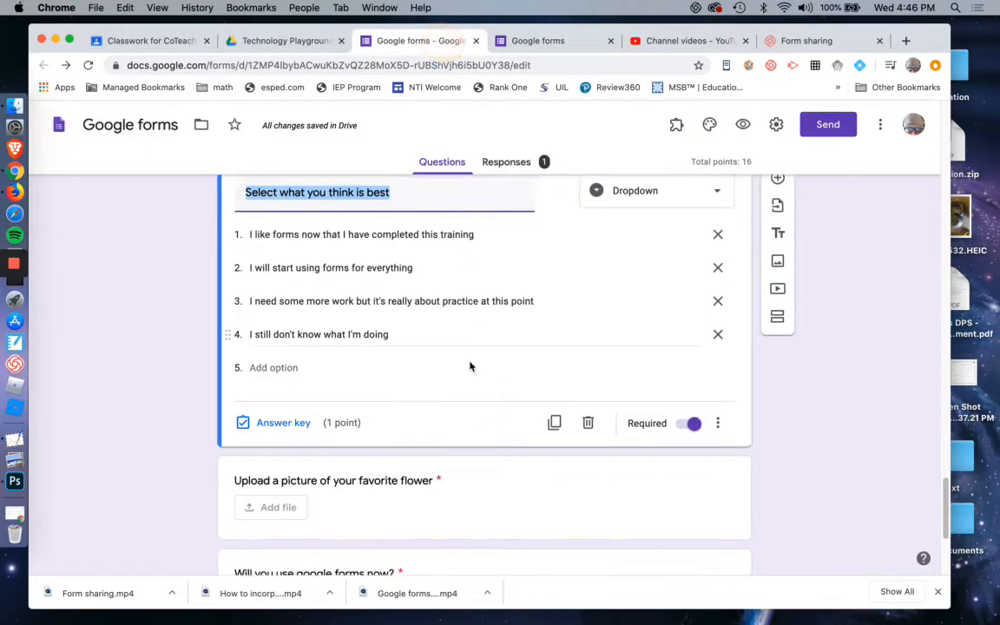
scroll(472, 370, down, 3)
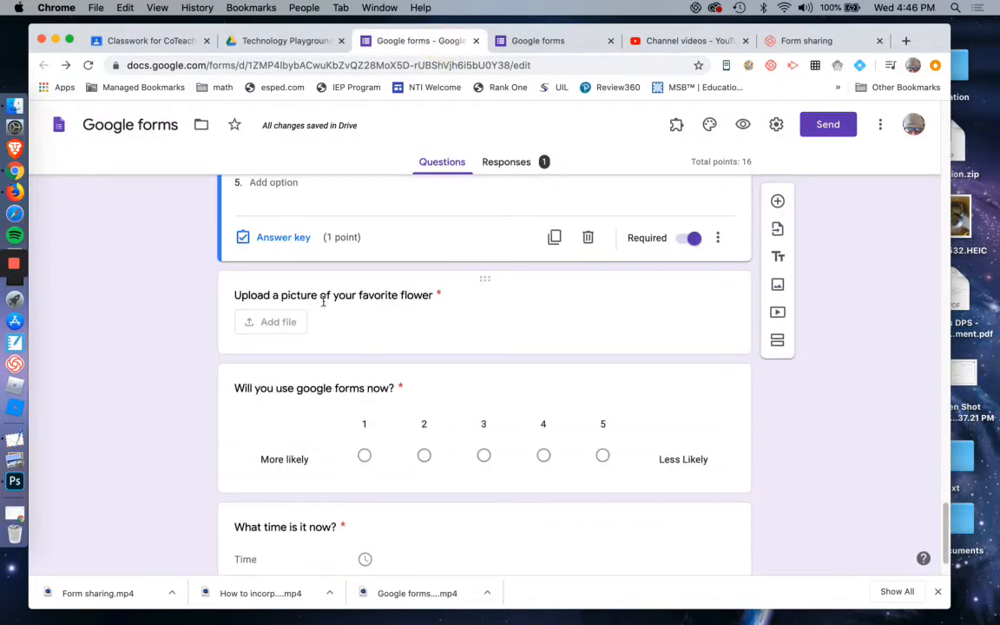
click(494, 333)
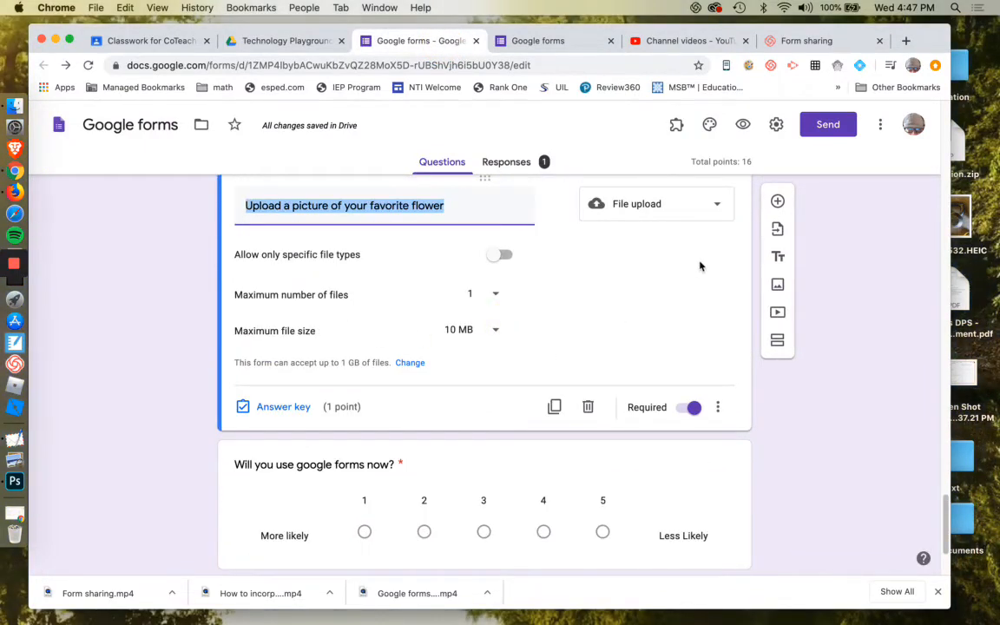
scroll(701, 266, down, 2)
scroll(689, 285, up, 3)
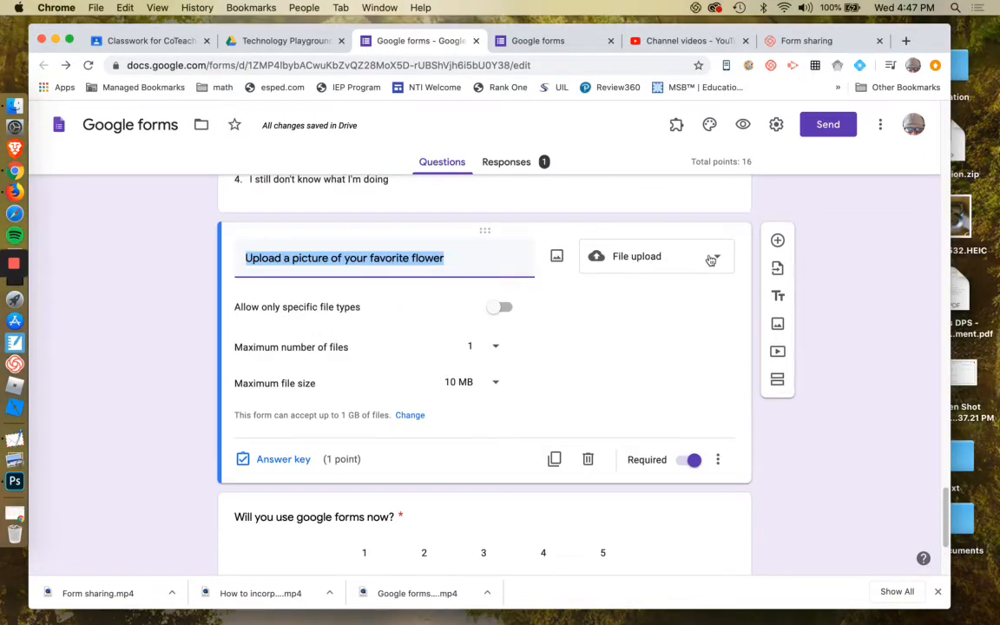
click(710, 260)
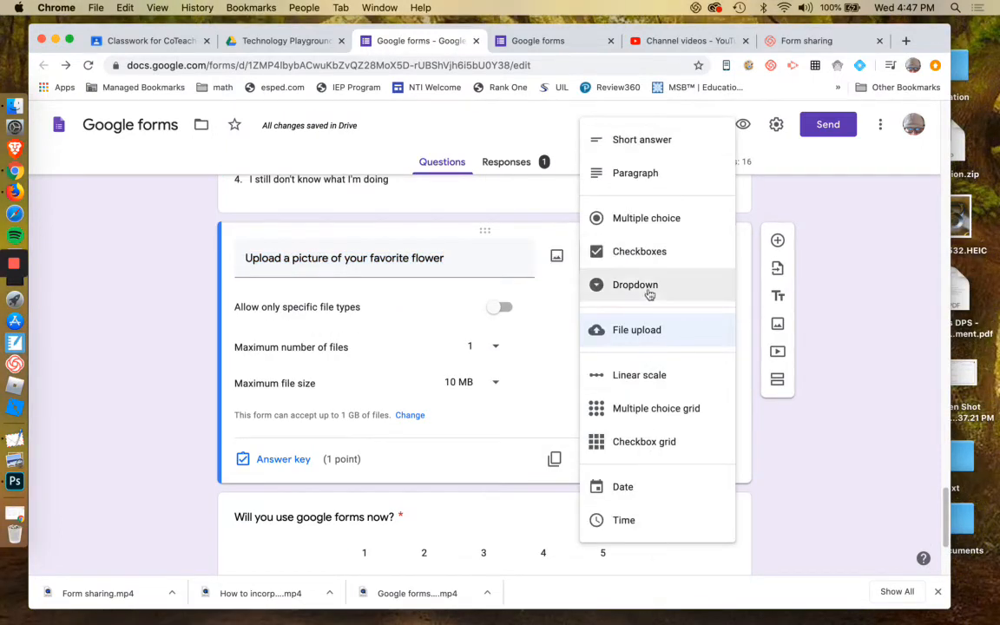
click(832, 328)
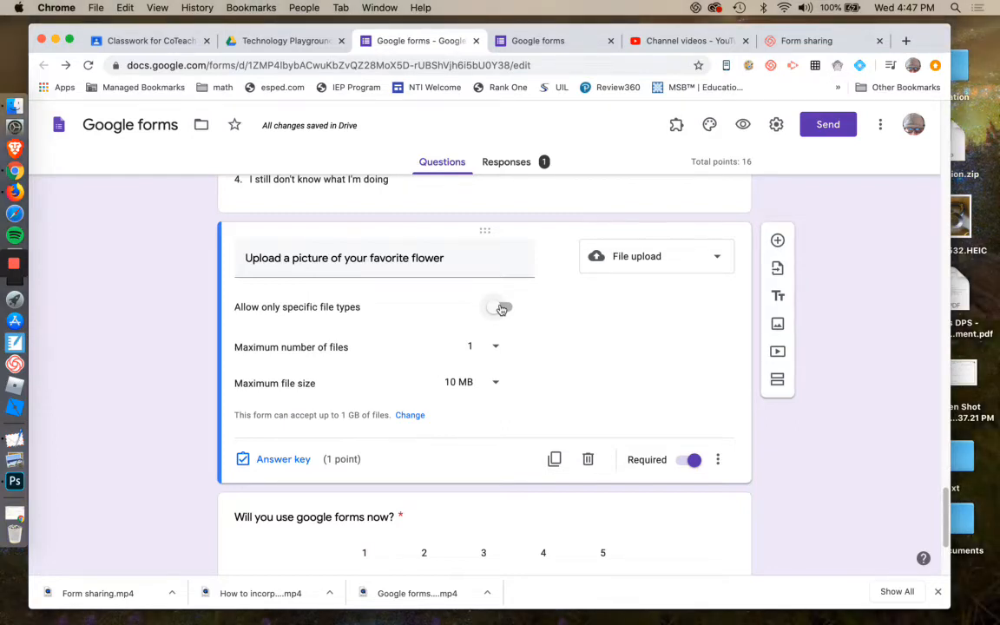
Try the 'Allow only specific file types' setting, checking and unchecking each file type in turn.
click(501, 308)
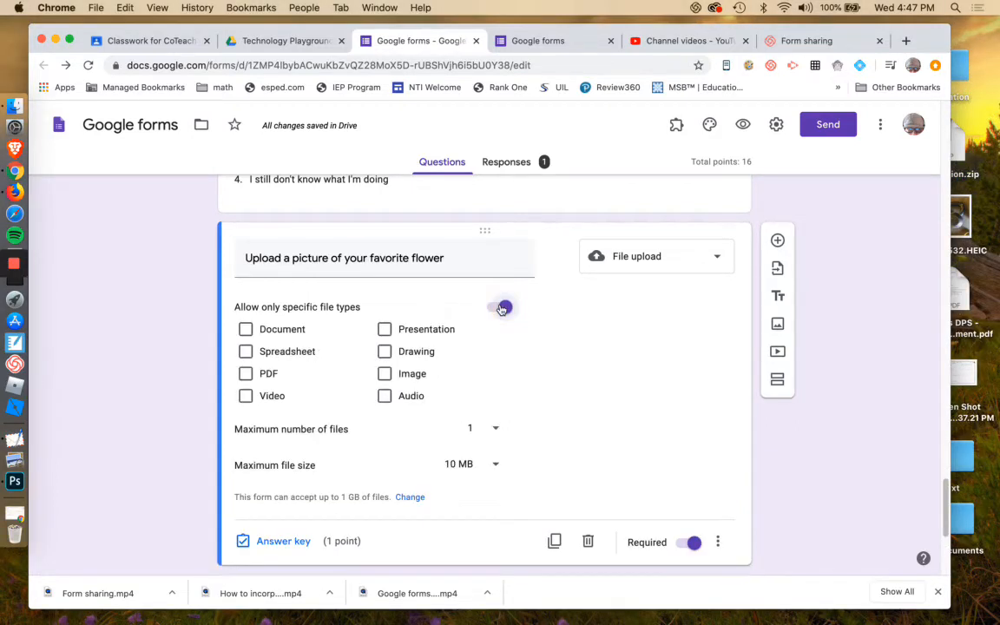
click(501, 308)
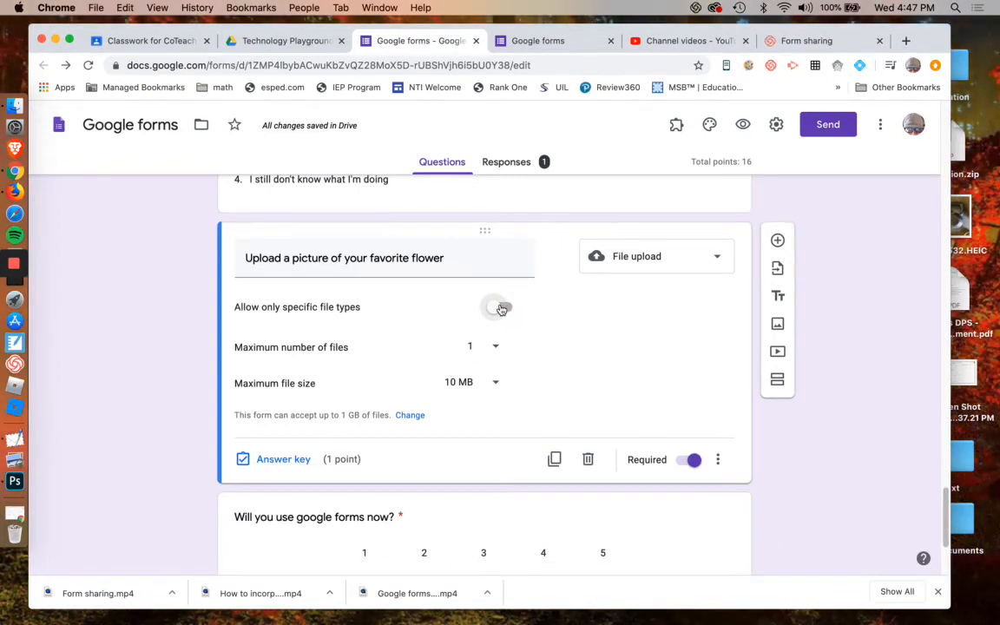
click(501, 309)
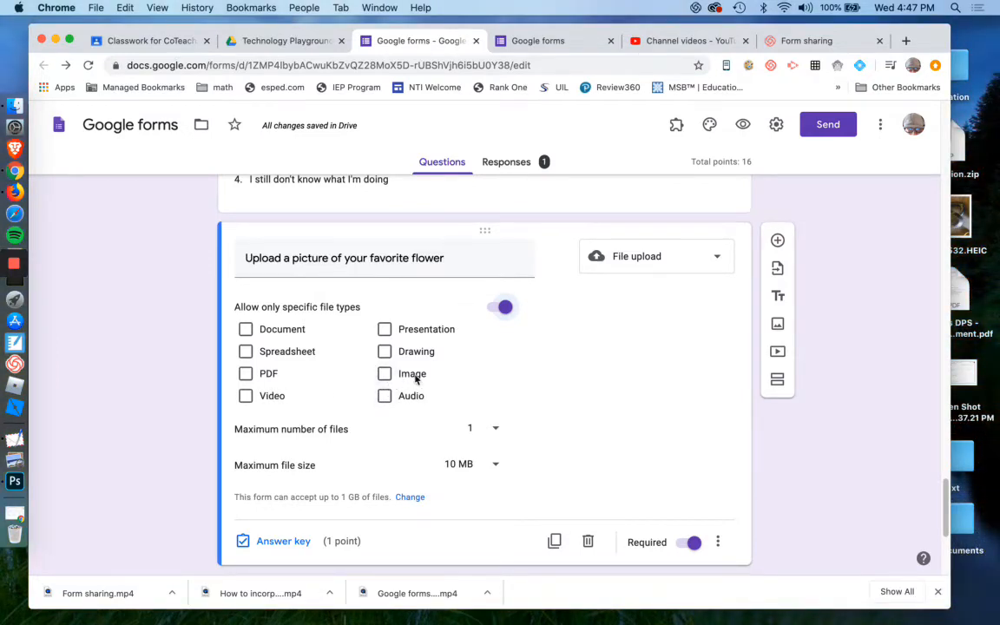
click(385, 375)
click(386, 374)
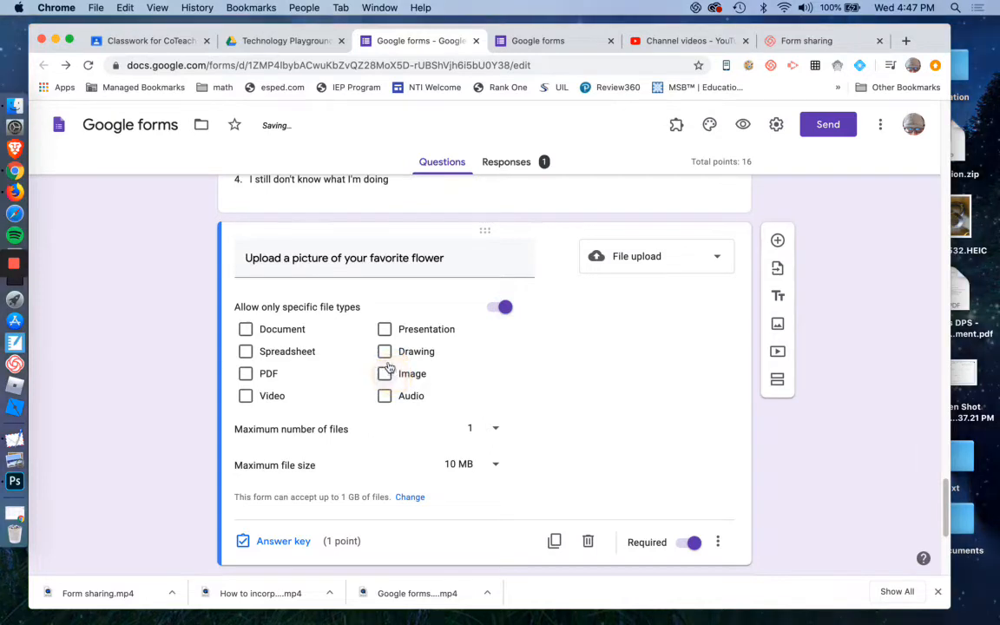
click(387, 374)
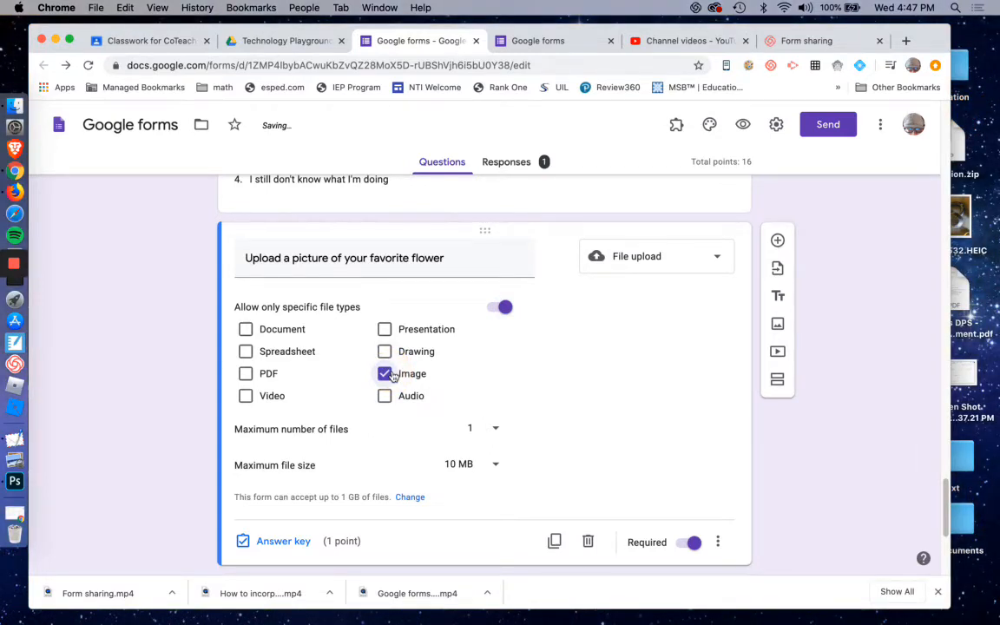
click(387, 371)
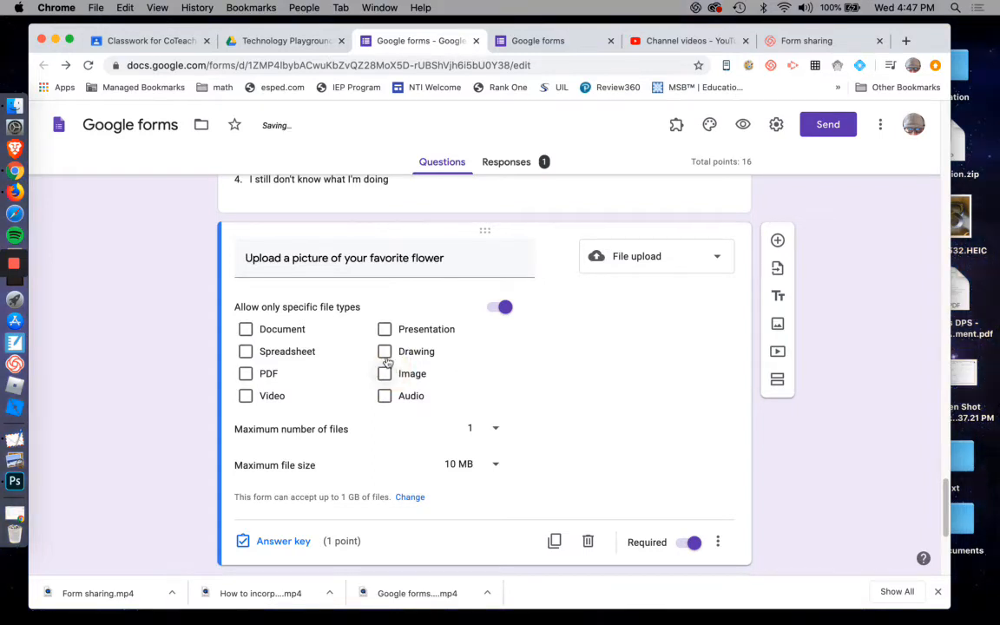
click(386, 356)
click(385, 353)
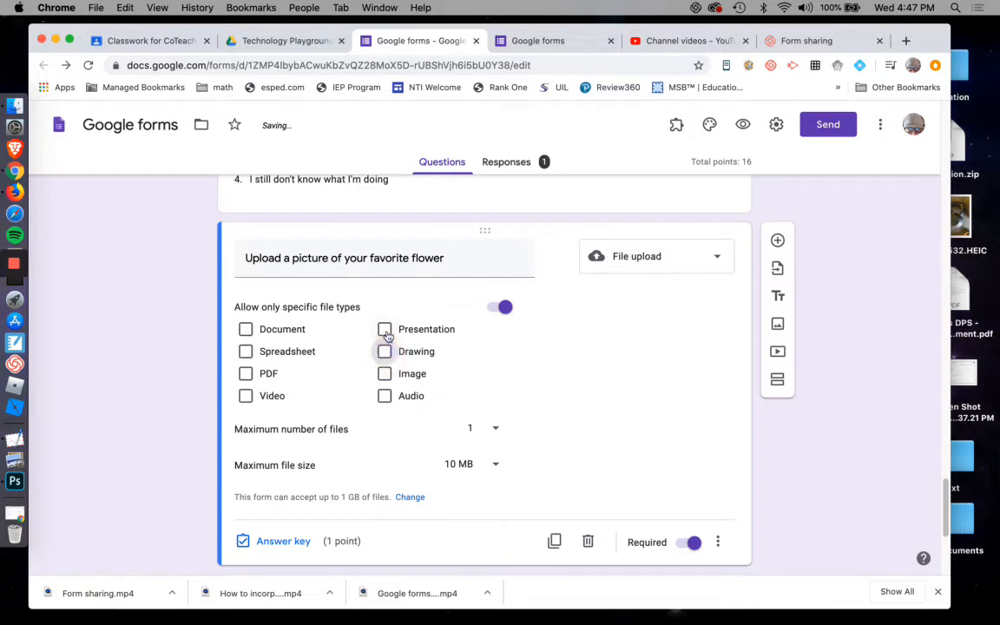
click(386, 331)
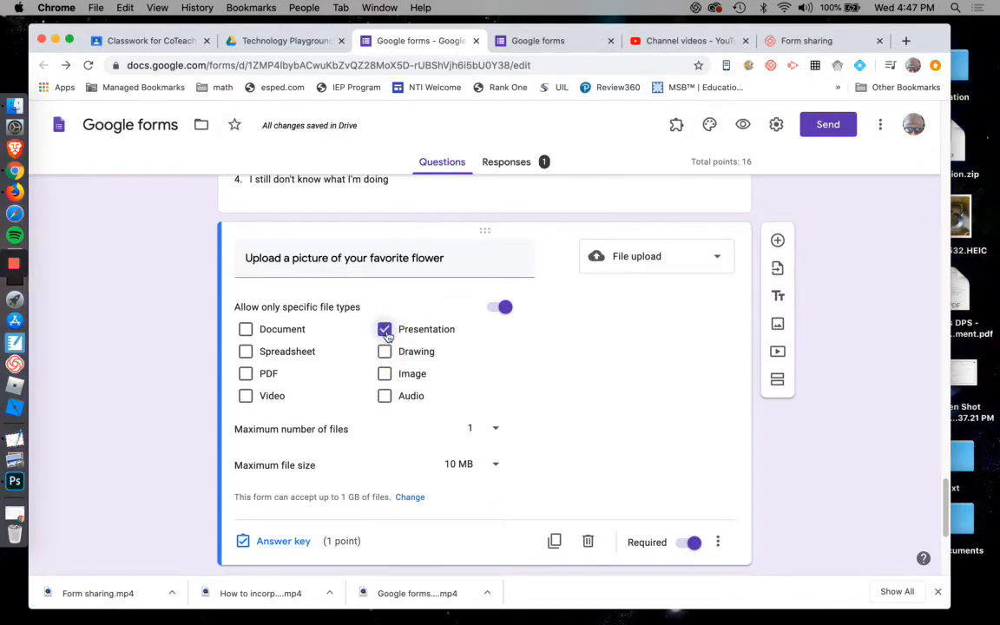
click(384, 331)
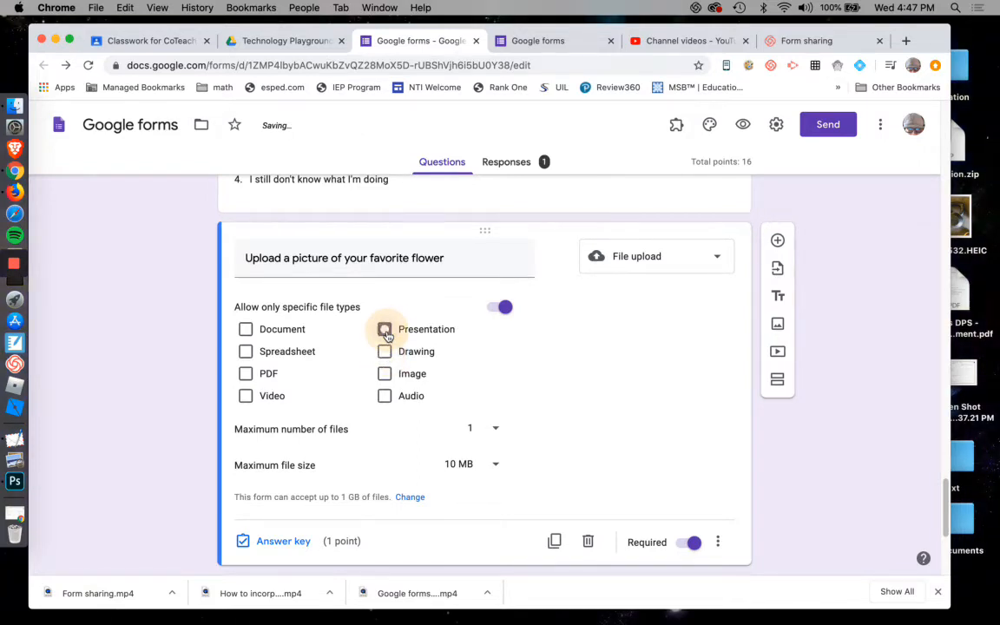
click(247, 398)
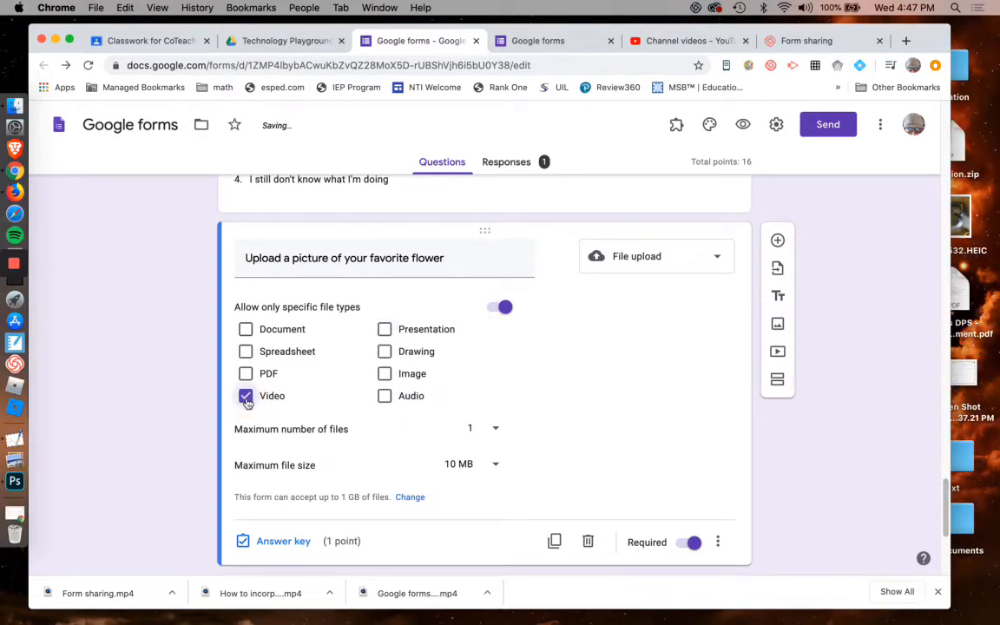
click(246, 397)
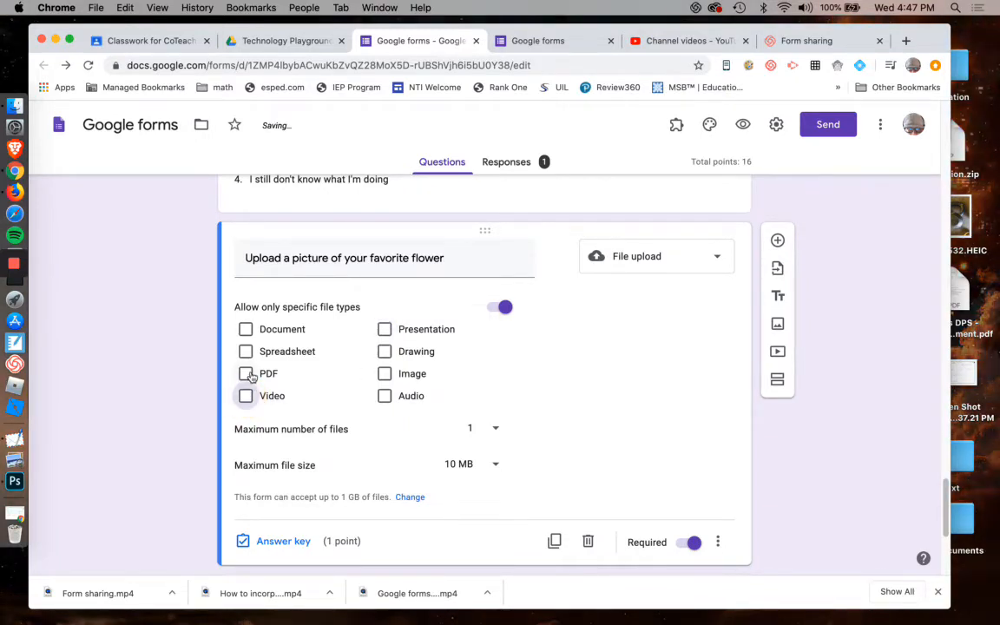
click(246, 374)
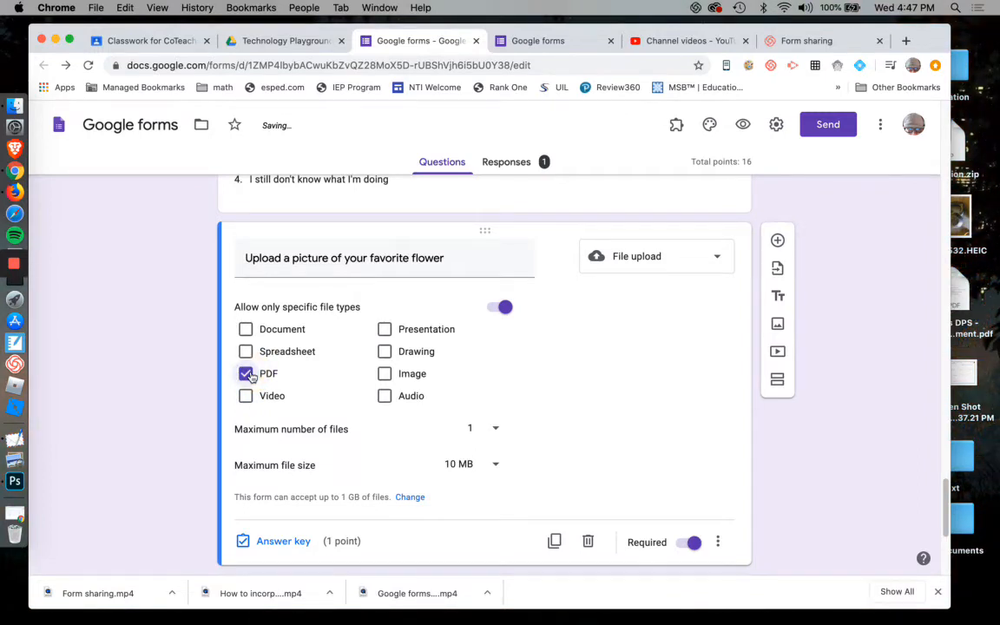
click(246, 374)
click(247, 352)
click(247, 351)
click(246, 333)
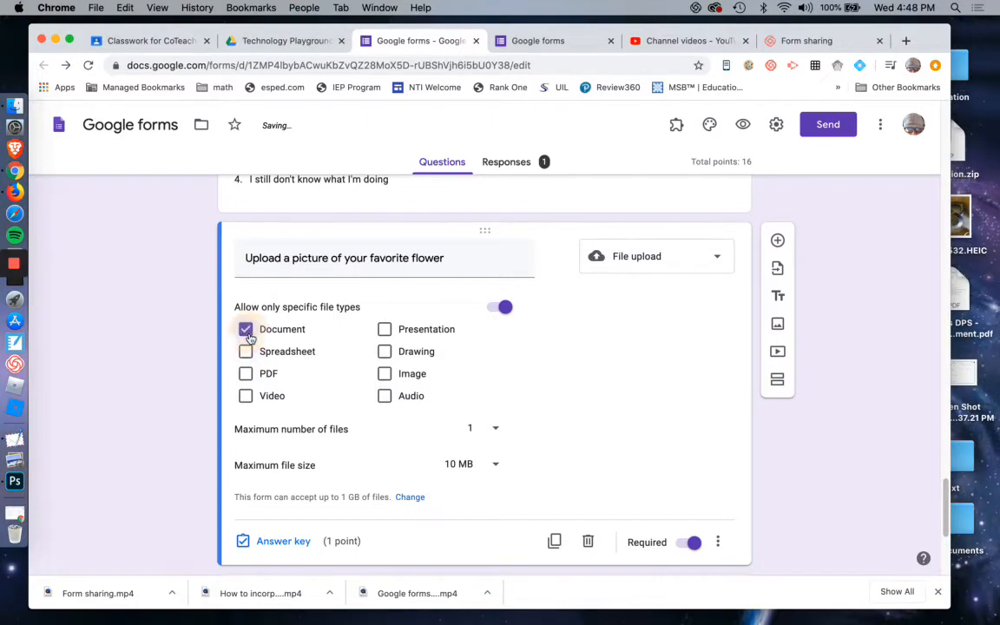
click(246, 347)
click(249, 339)
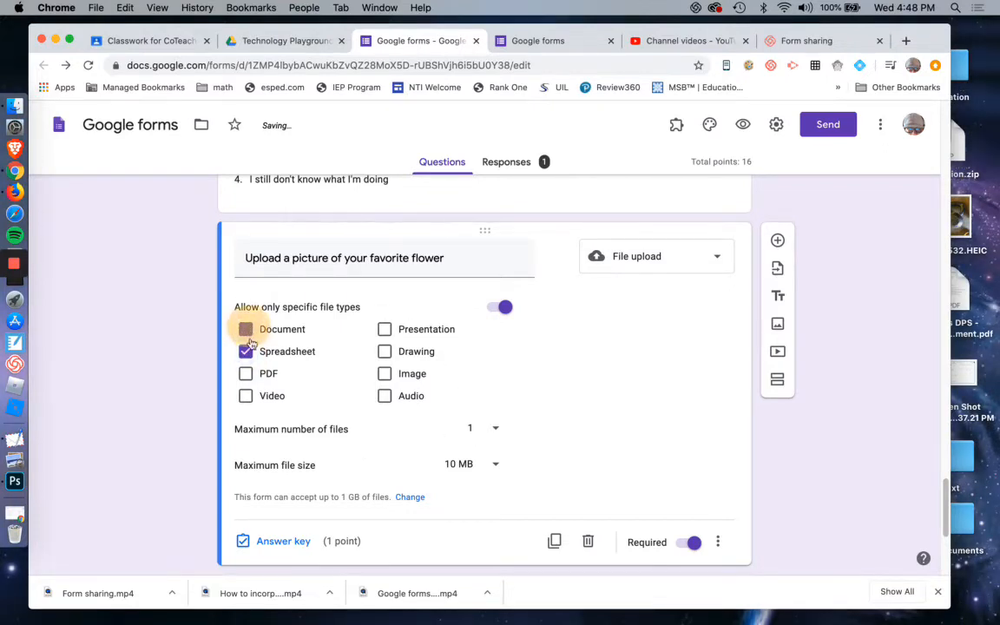
click(246, 351)
Restrict the flower upload question to specific file types, allowing only Image and PDF.
click(504, 307)
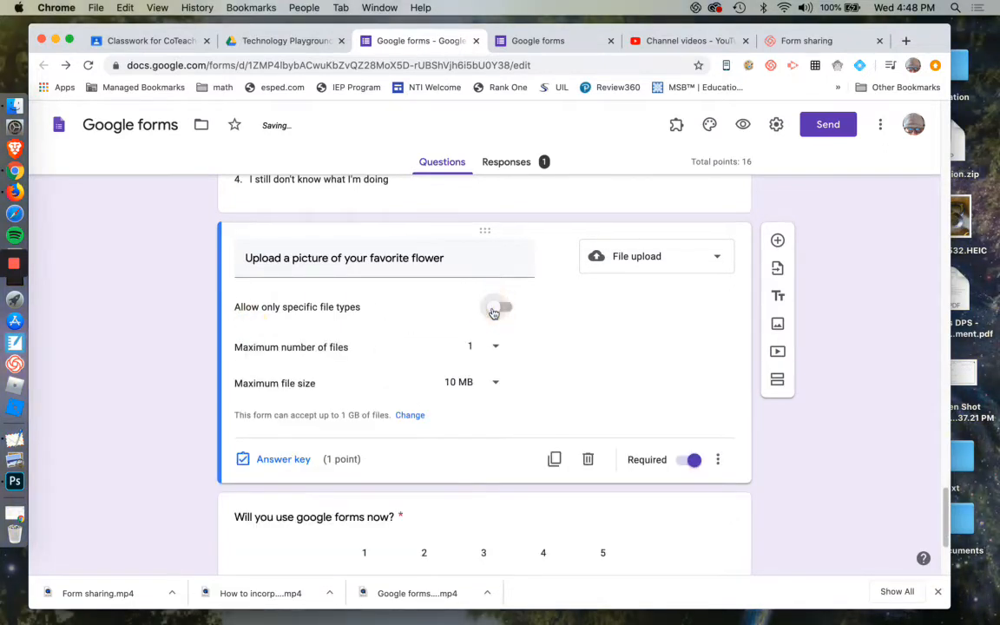
click(494, 309)
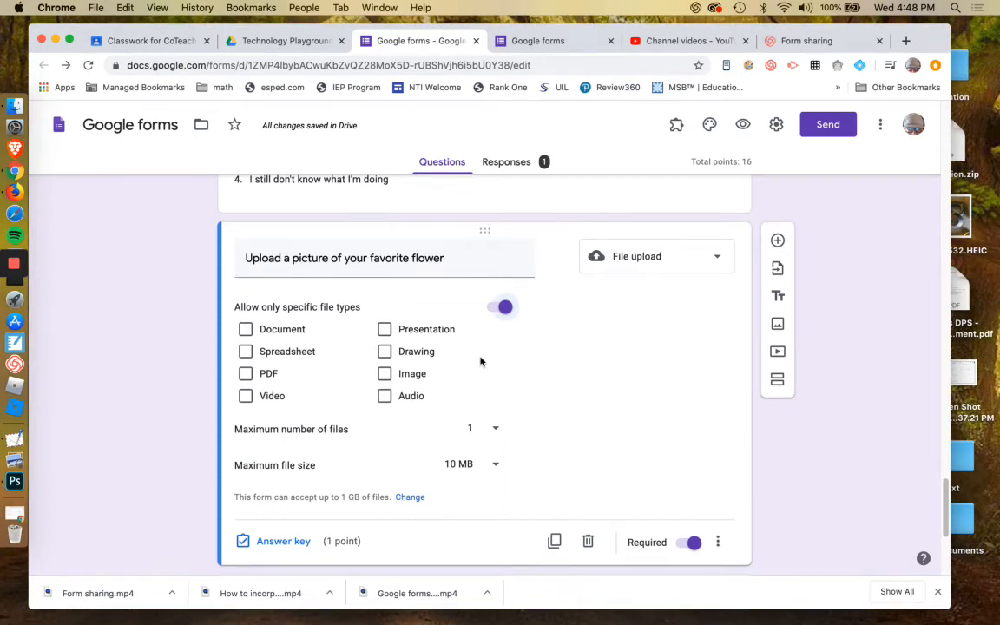
click(385, 375)
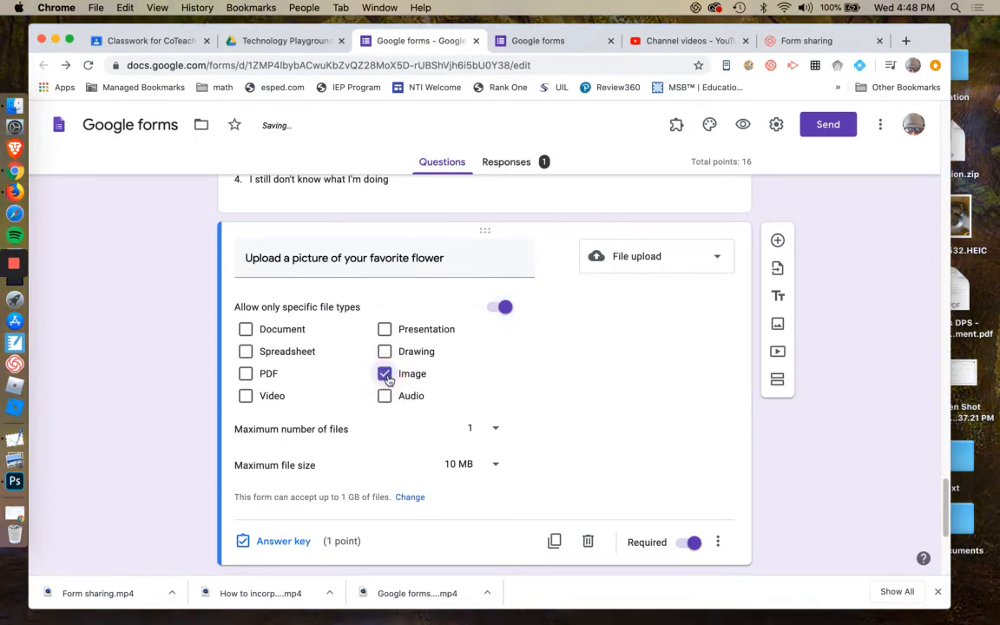
click(245, 375)
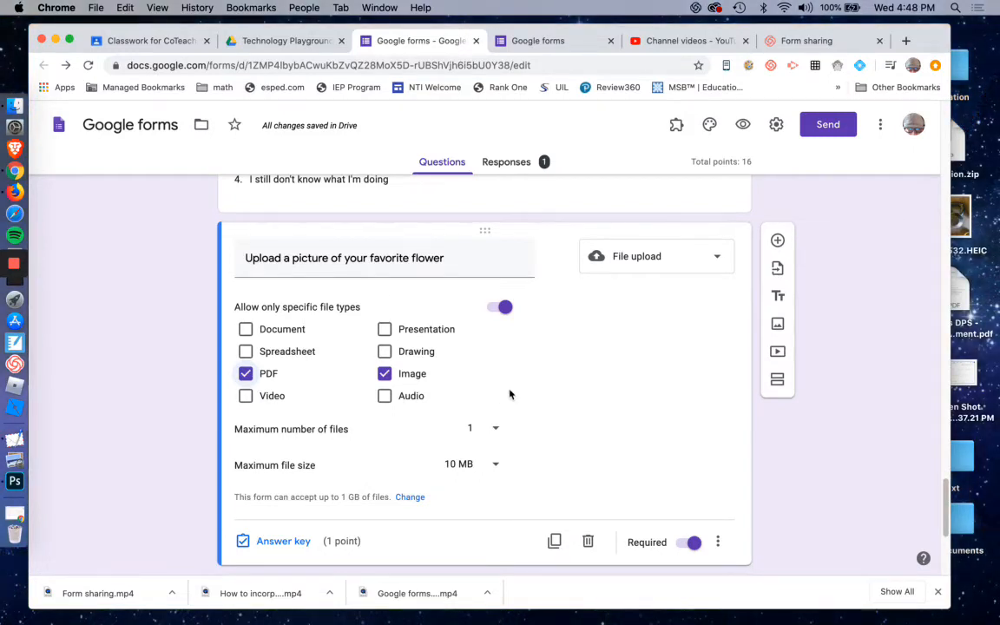
Review the maximum number of files options for the upload question without changing them.
scroll(555, 396, down, 1)
scroll(559, 395, down, 2)
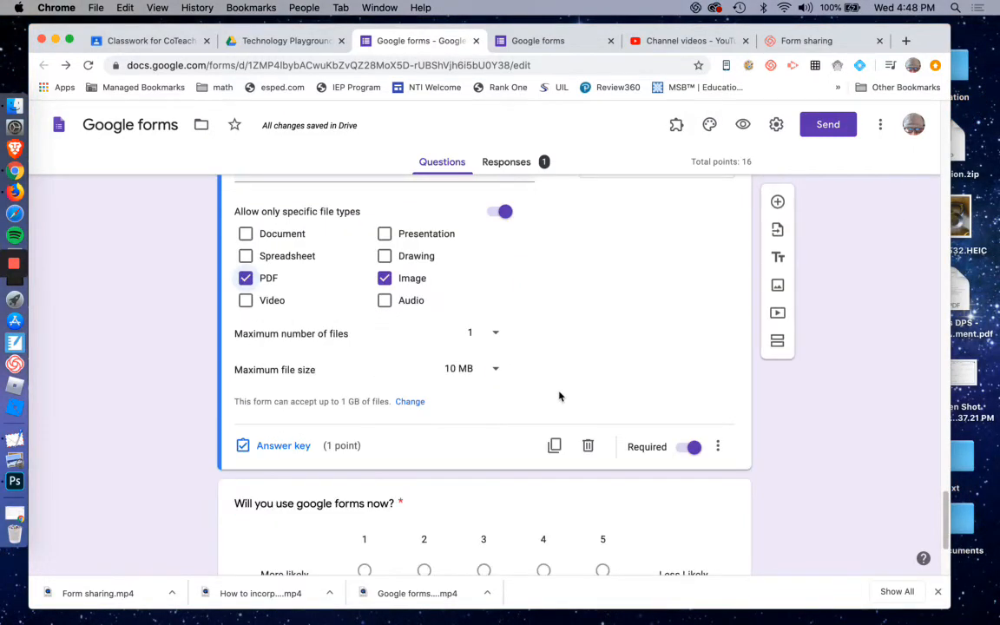
click(499, 337)
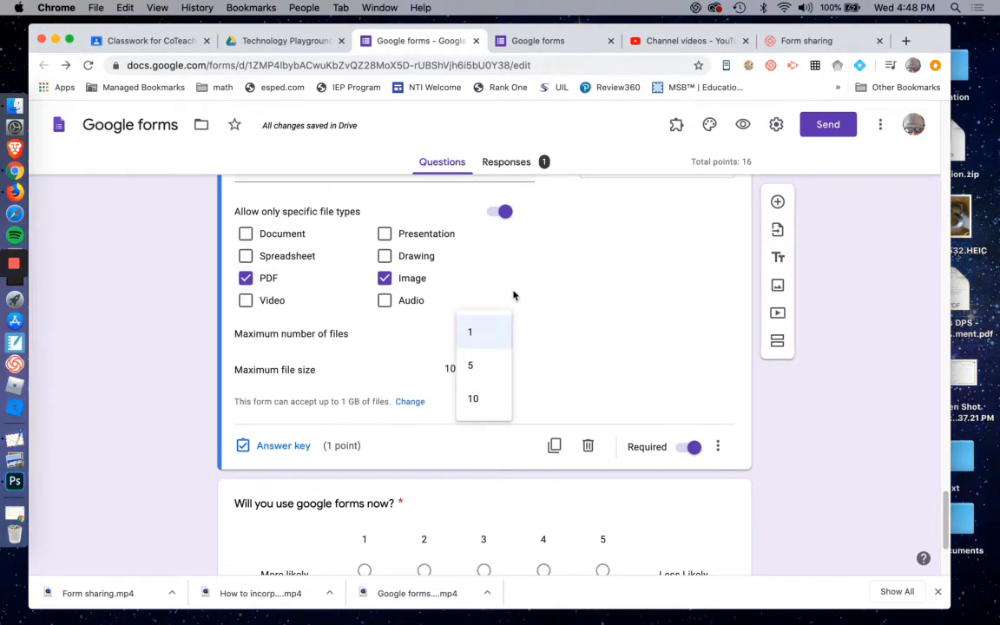
click(585, 299)
click(496, 331)
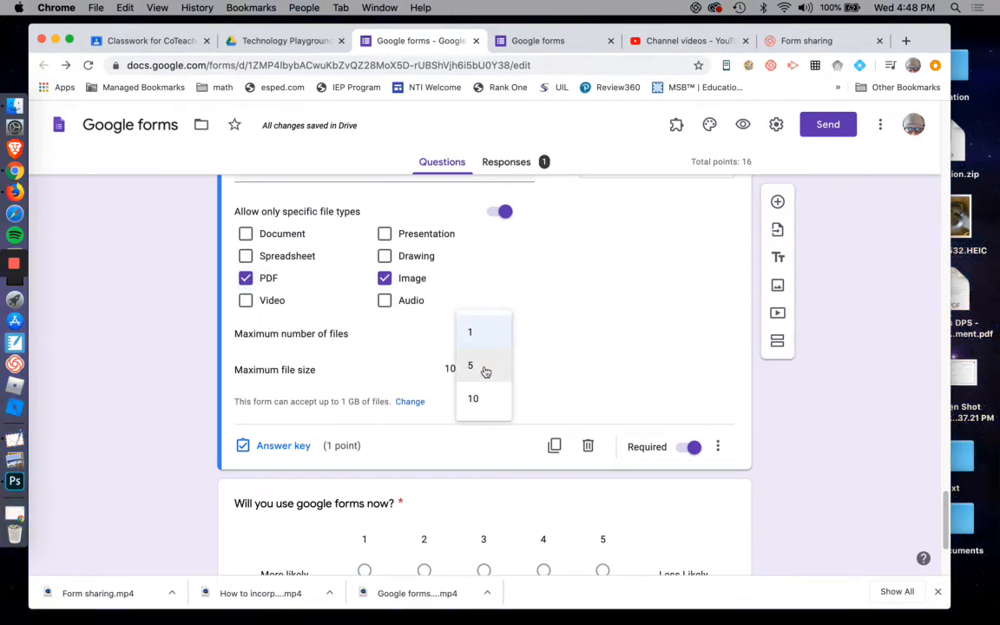
click(570, 341)
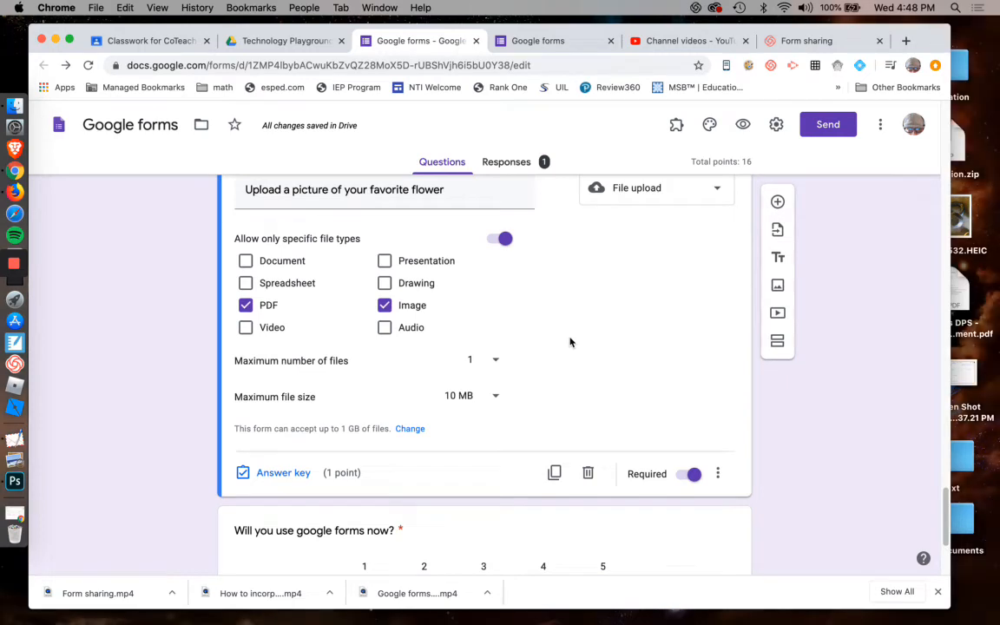
Rename the file upload question to 'Upload a kitchen table'.
scroll(570, 341, down, 1)
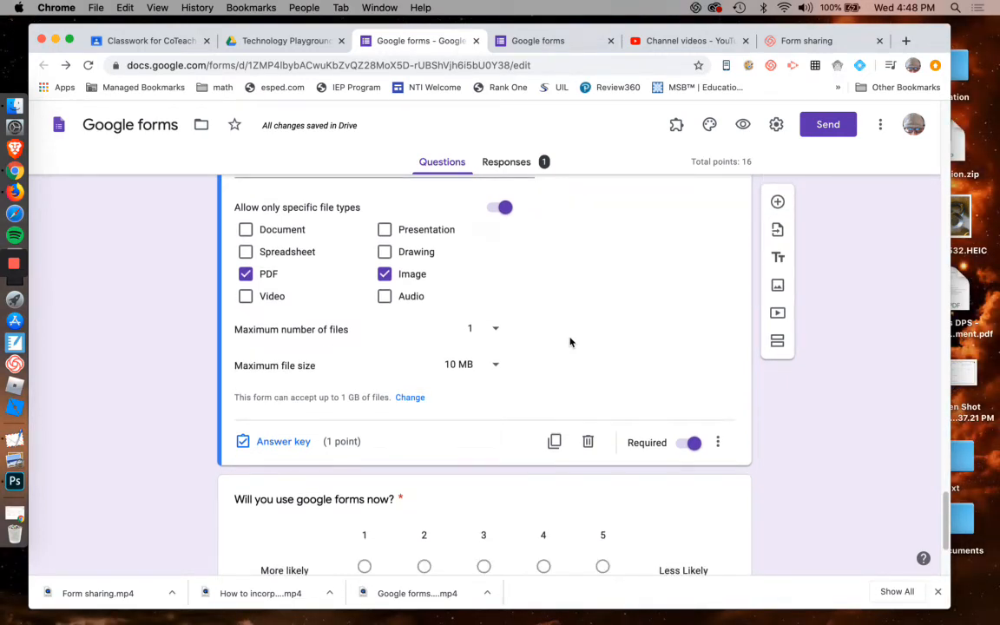
scroll(570, 341, up, 2)
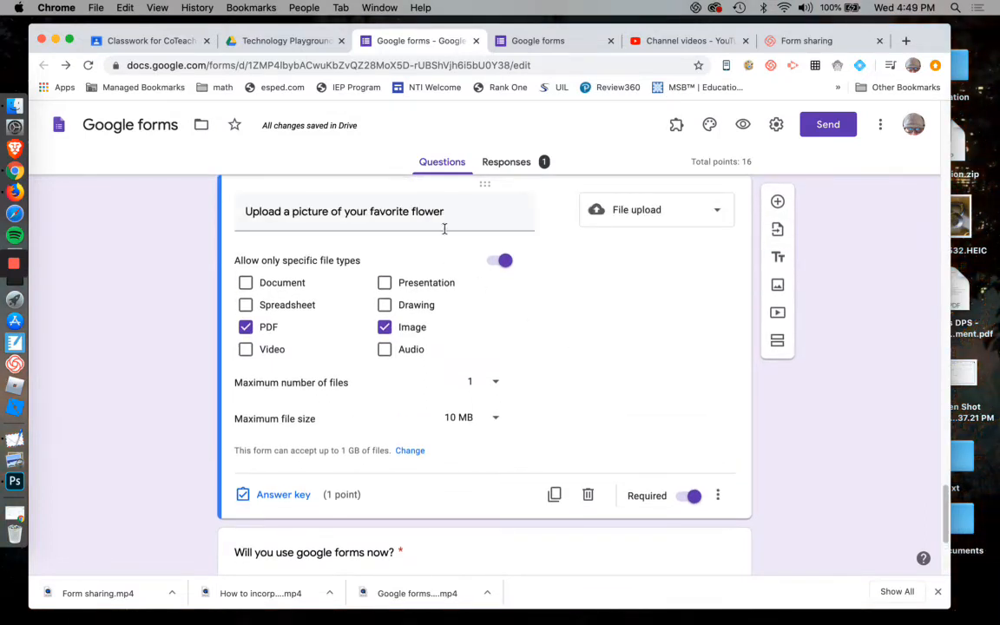
triple_click(445, 202)
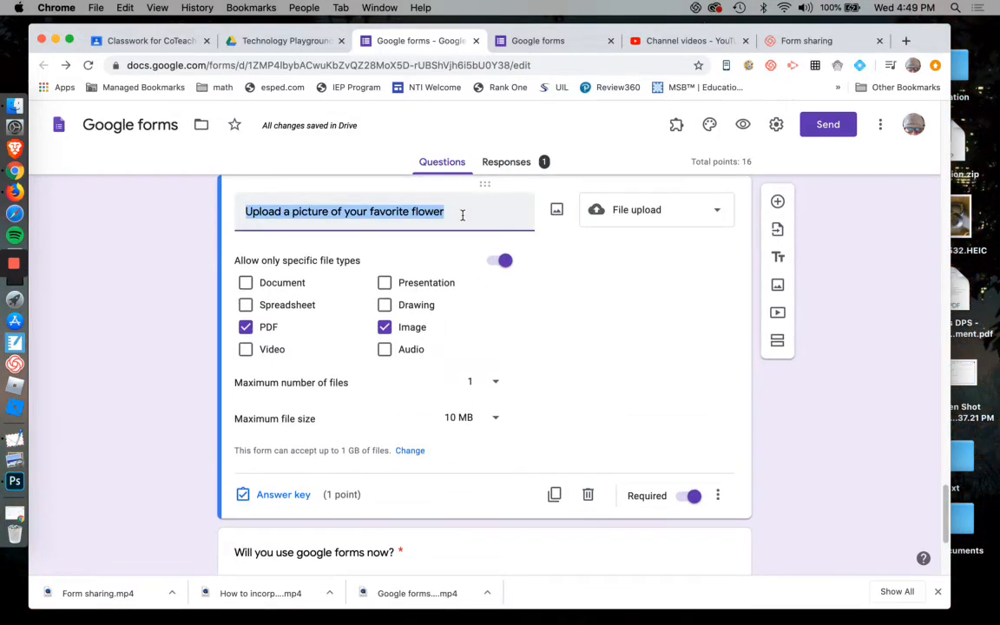
text(Upload a kitc)
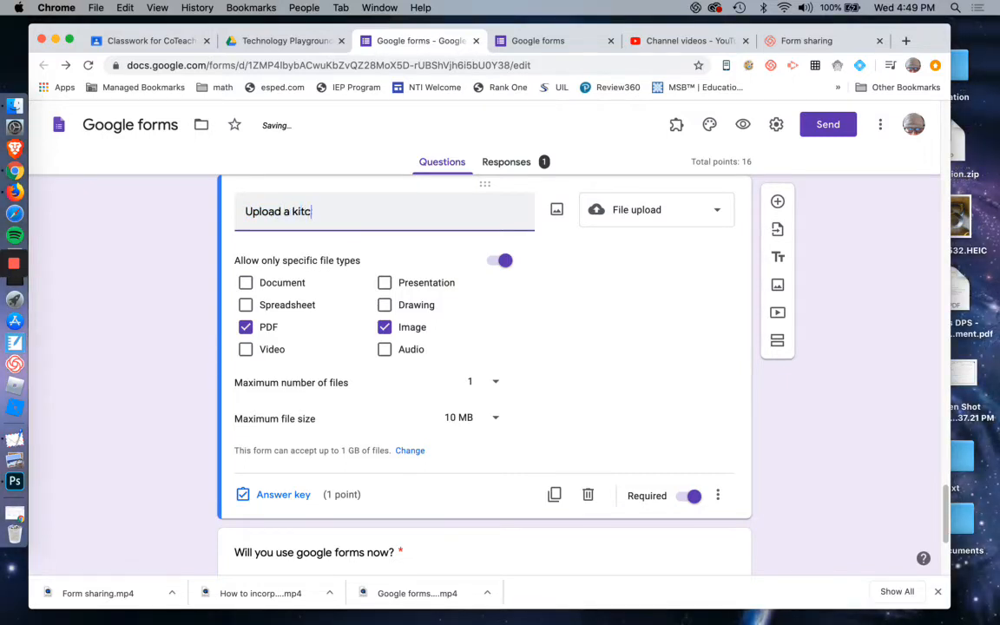
text(hen table)
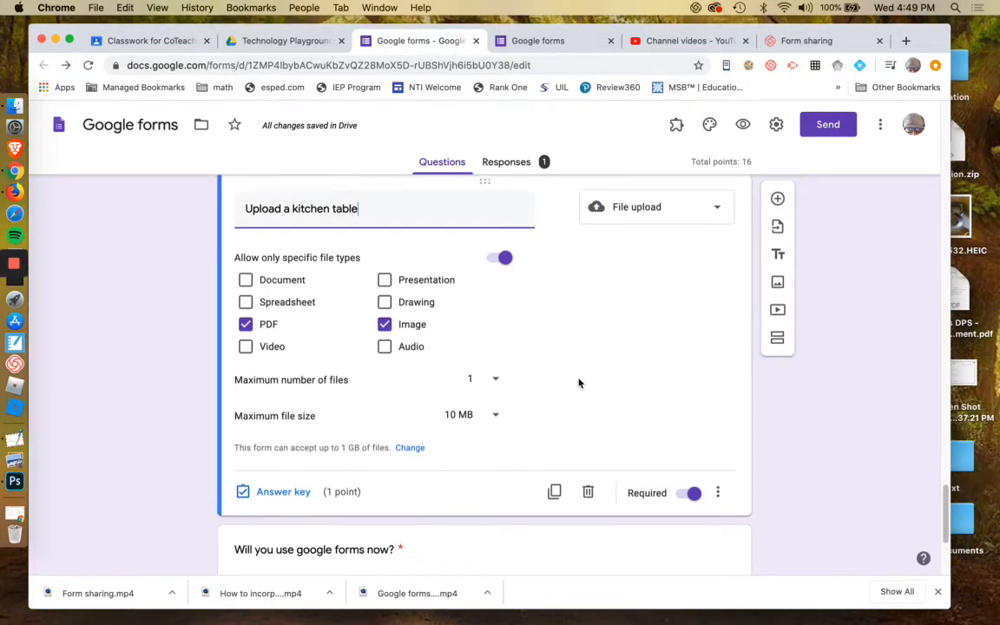
Set the upload question's maximum file size to 100 MB.
scroll(504, 342, down, 2)
click(496, 326)
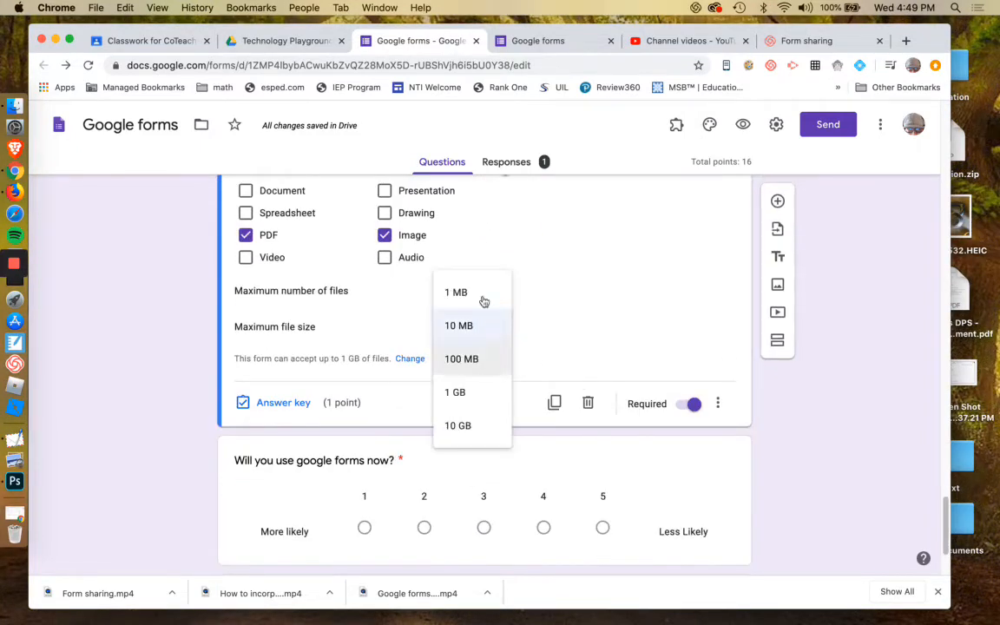
click(483, 334)
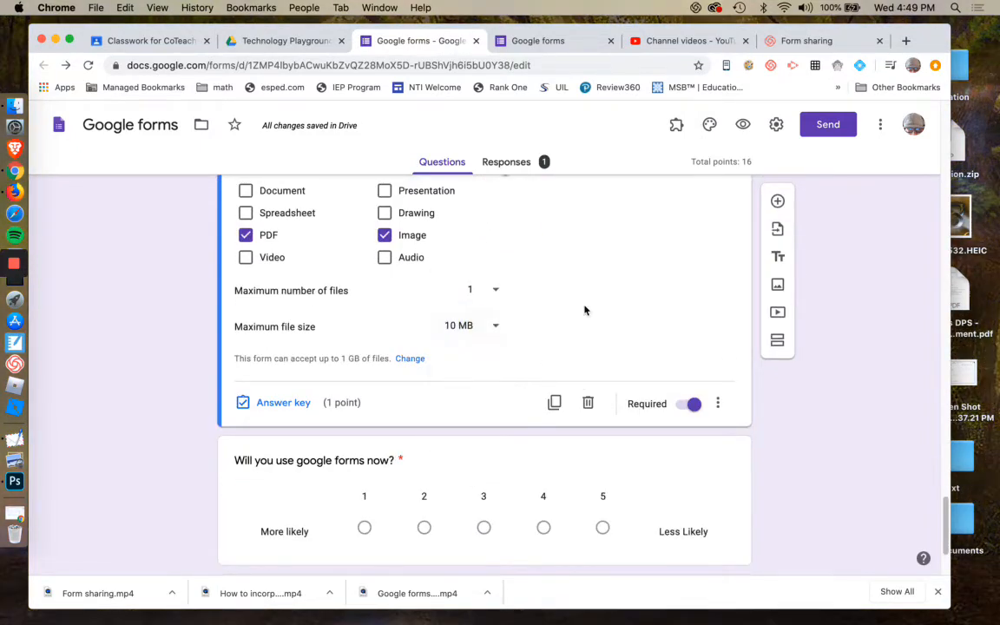
scroll(617, 316, down, 1)
click(493, 326)
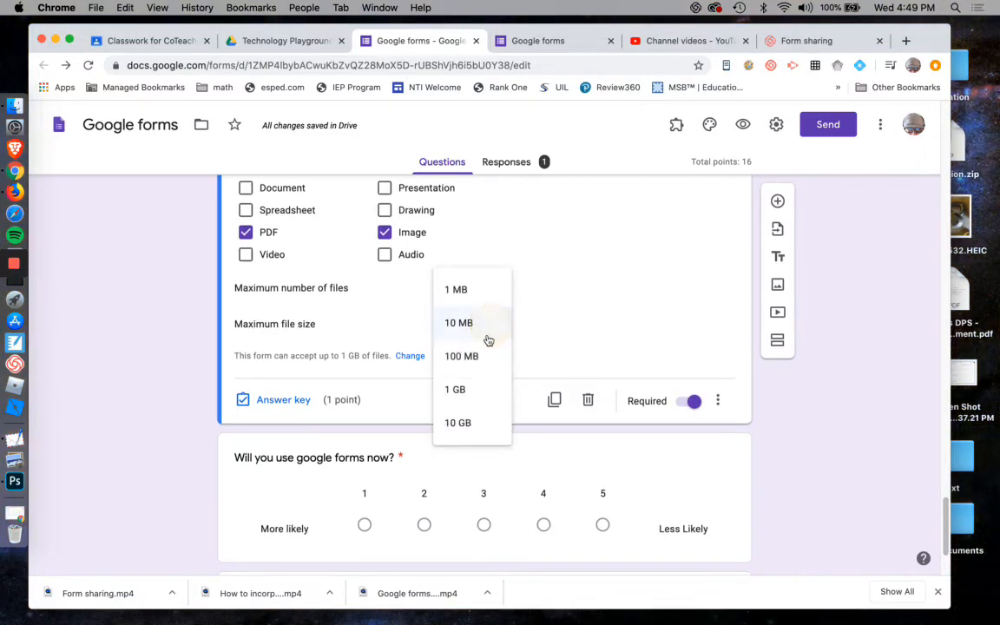
click(475, 356)
scroll(595, 326, down, 3)
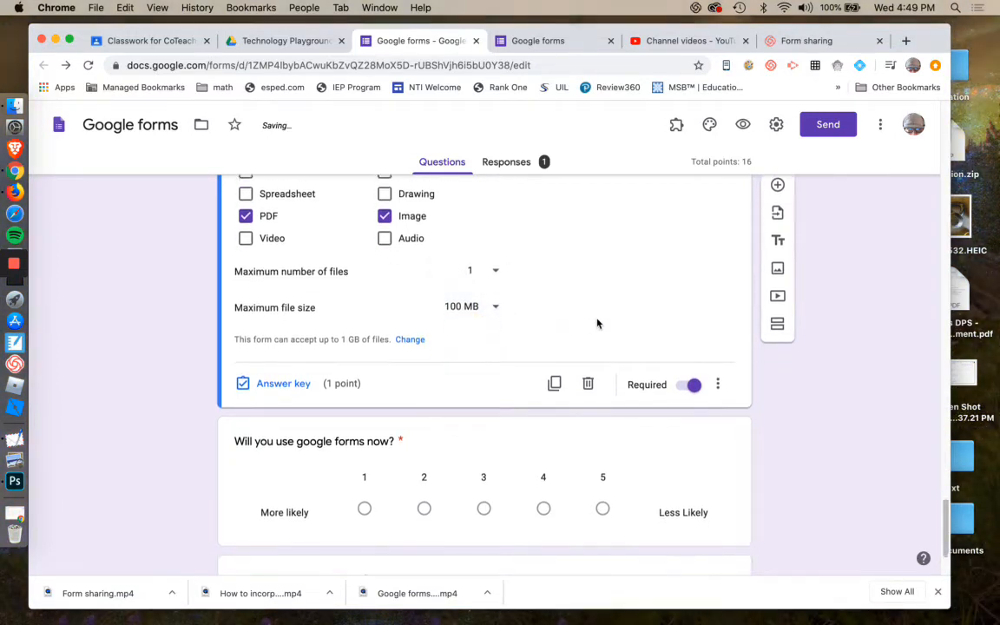
Select the 'Will you use google forms now?' linear scale question and inspect its question type options.
scroll(593, 321, up, 3)
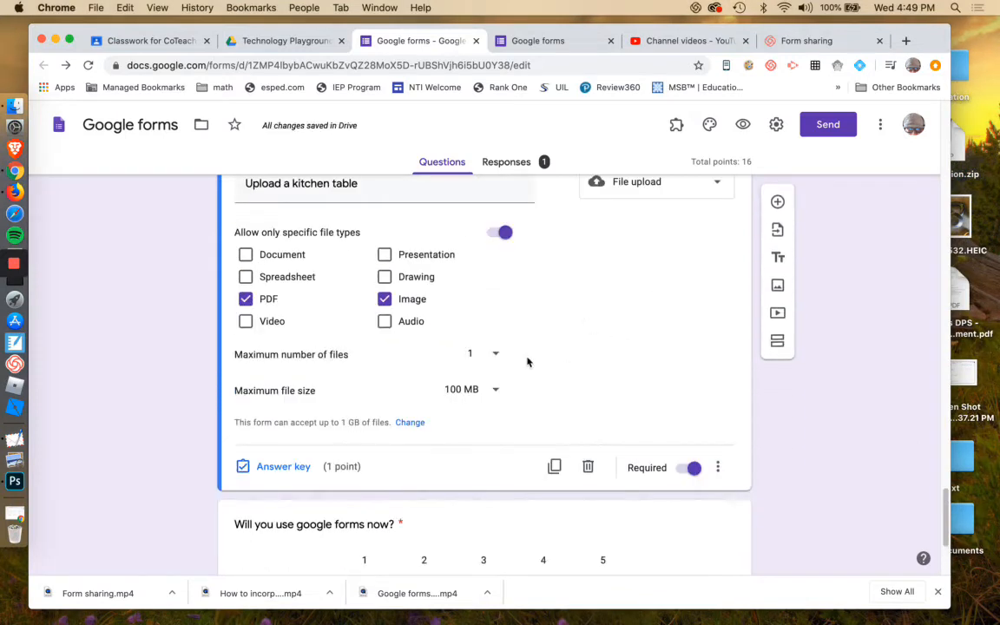
scroll(528, 357, down, 5)
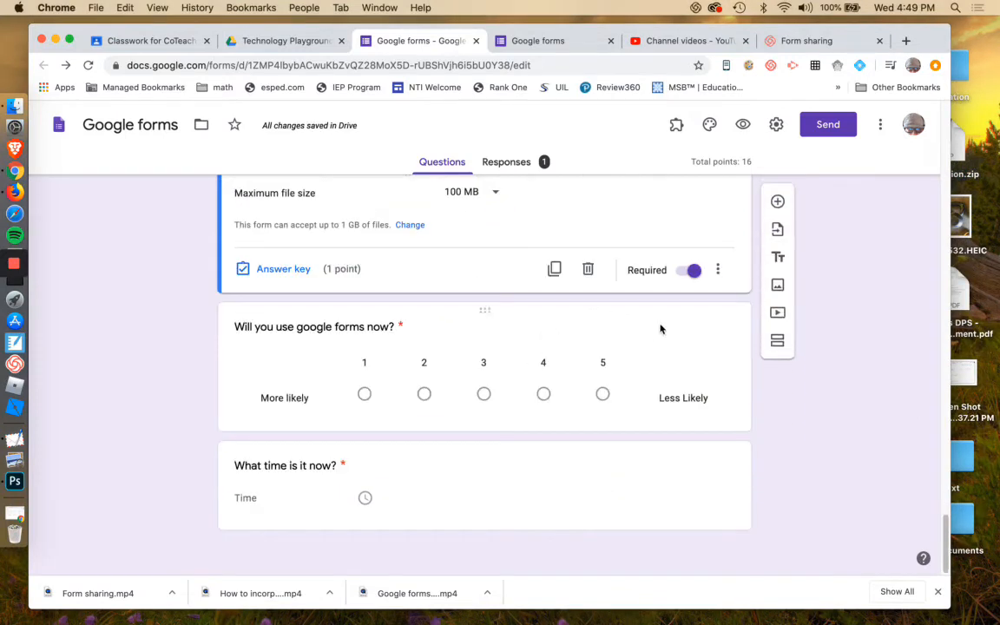
click(266, 327)
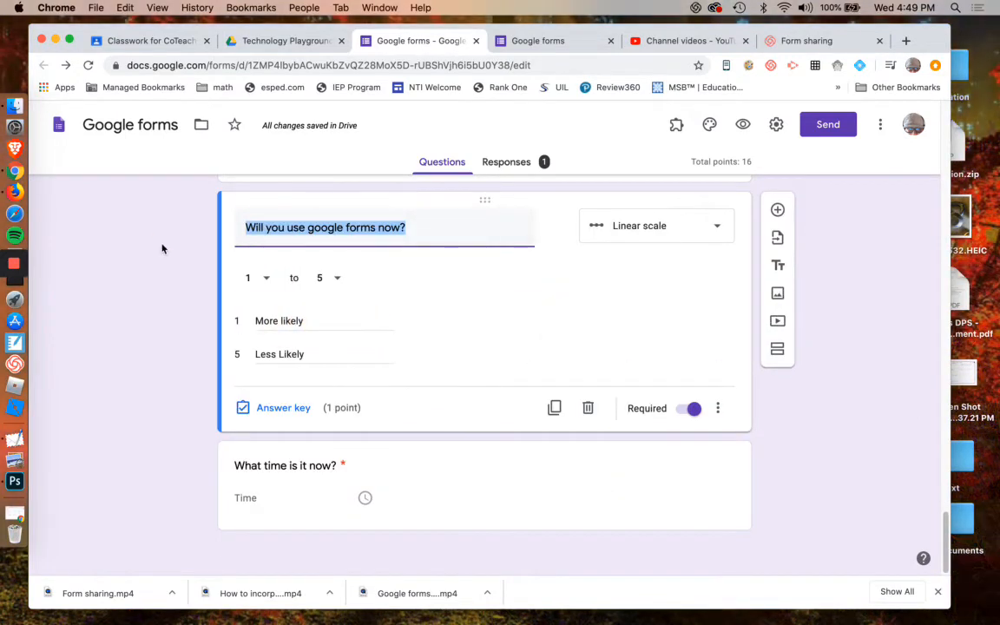
click(640, 228)
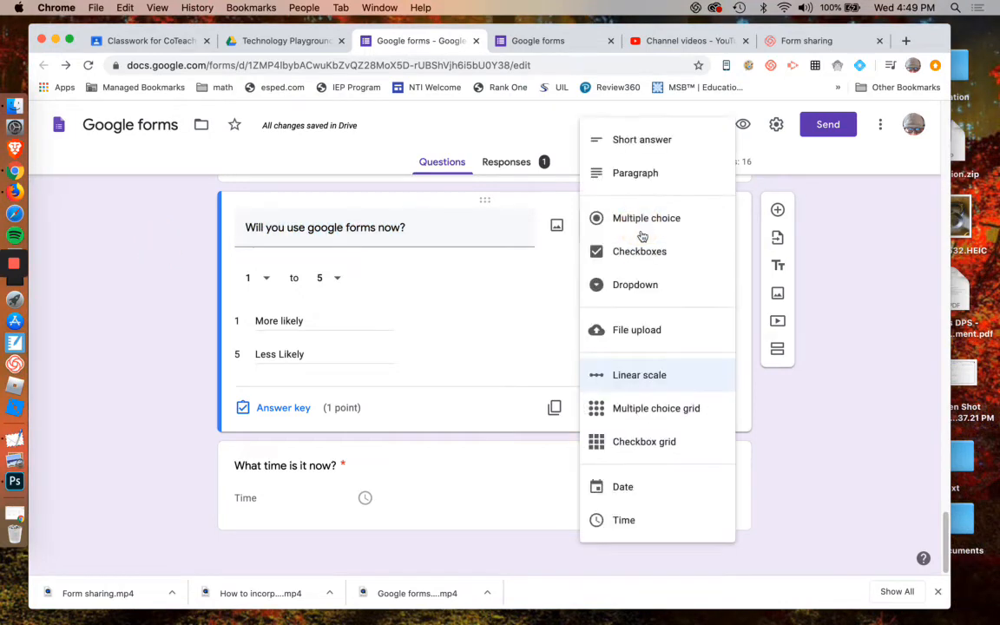
click(172, 205)
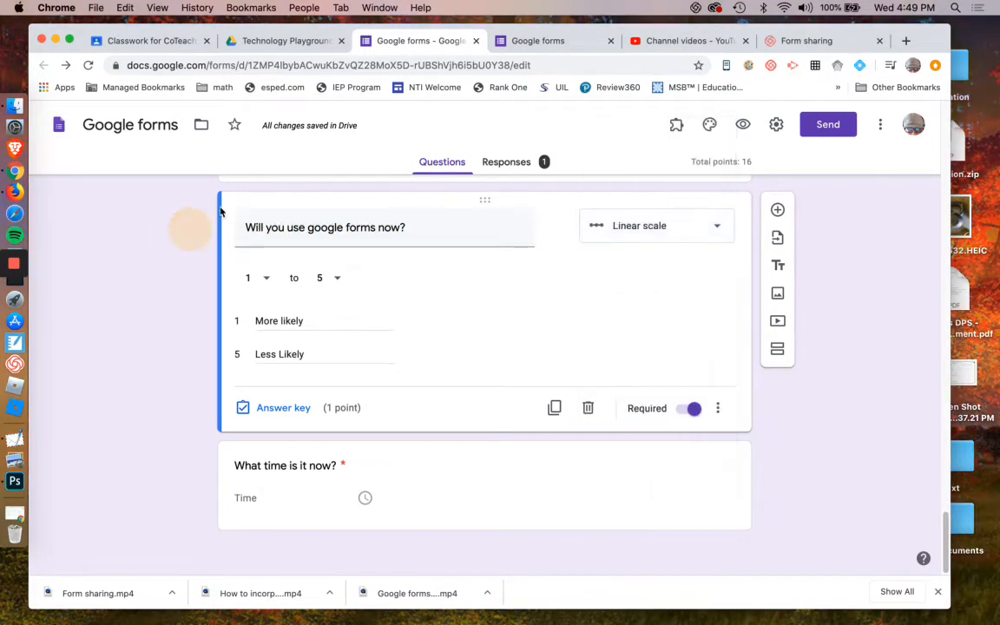
In the preview tab, rate 'Will you use google forms now?' as 1 on the scale.
click(545, 41)
scroll(527, 341, down, 3)
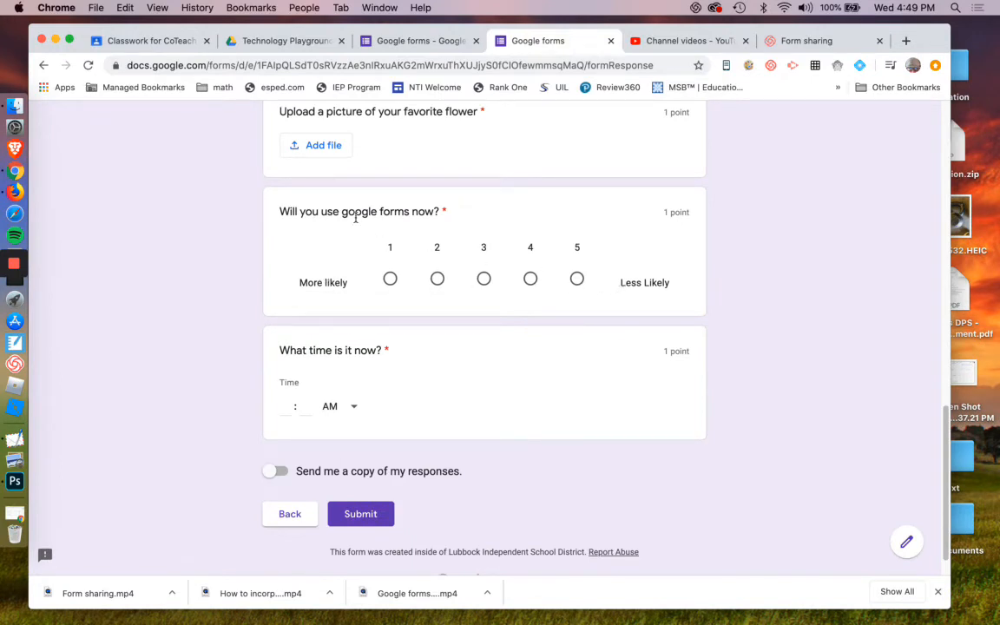
drag(320, 211, 440, 214)
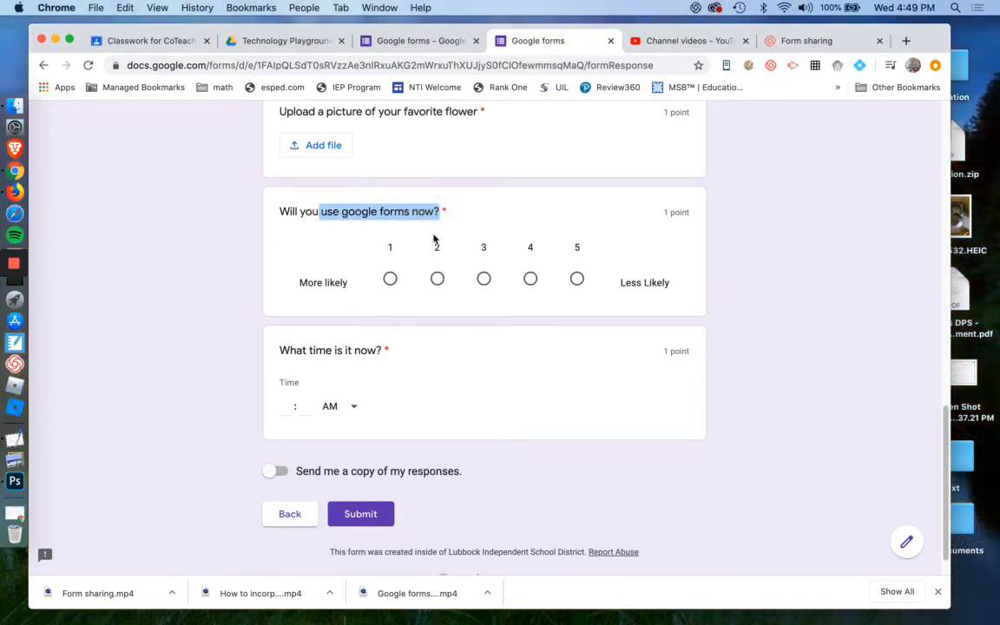
click(390, 278)
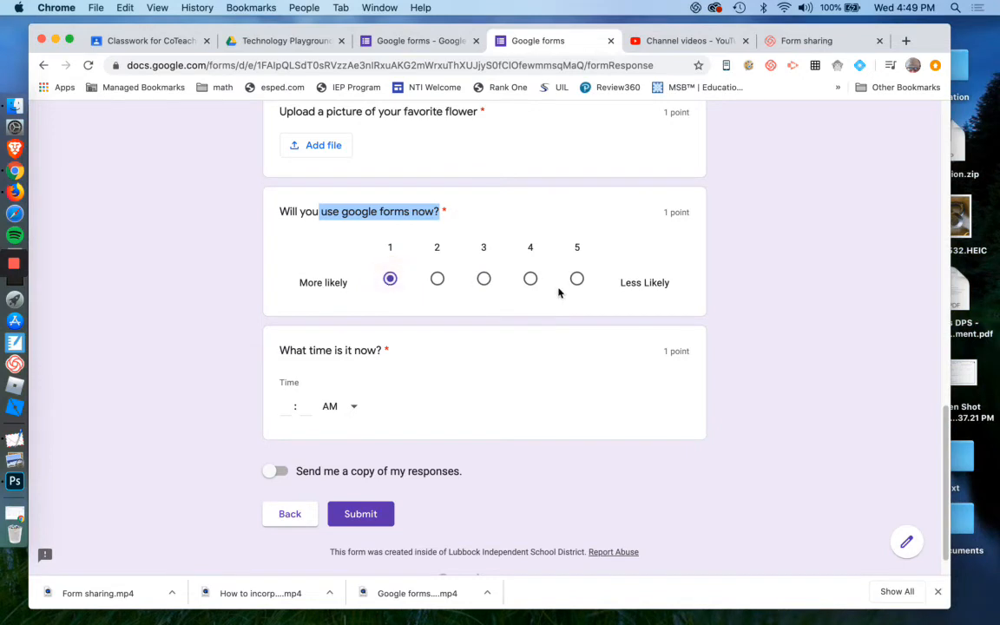
scroll(558, 292, down, 1)
double_click(343, 337)
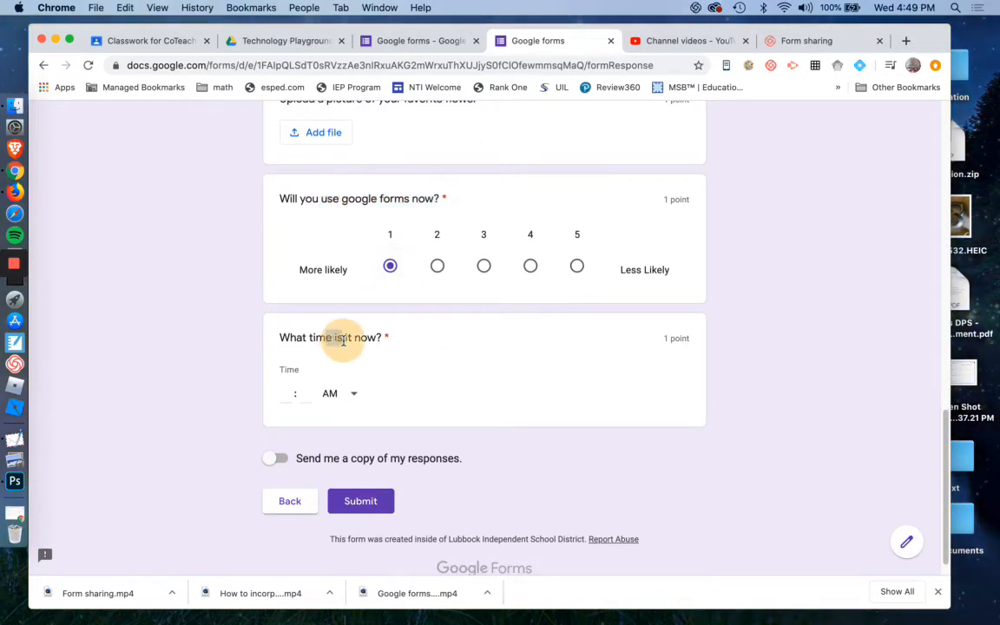
Examine the 'What time is it now?' time question in the editor.
click(447, 42)
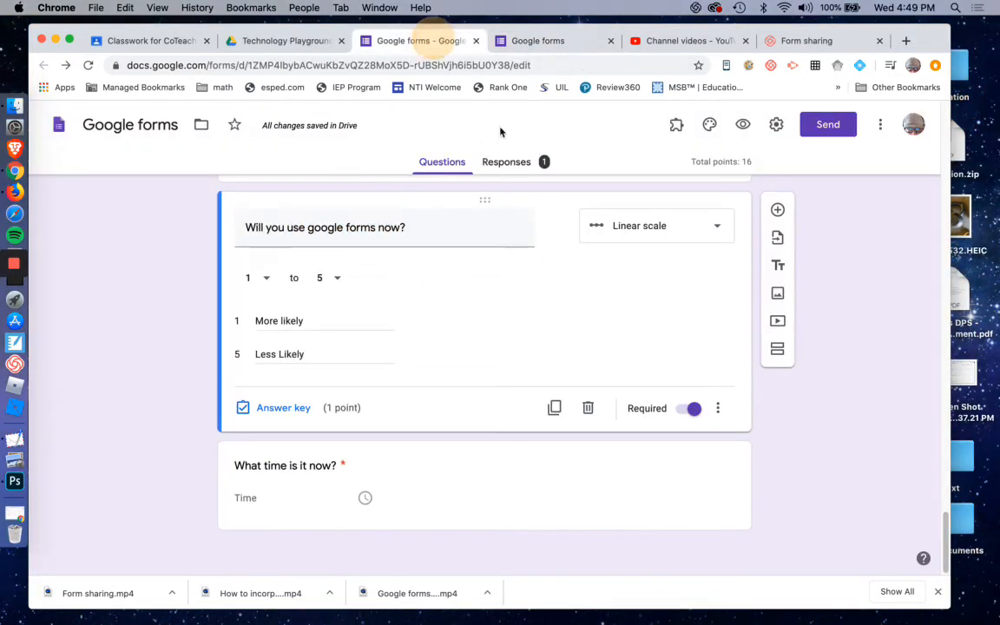
click(308, 473)
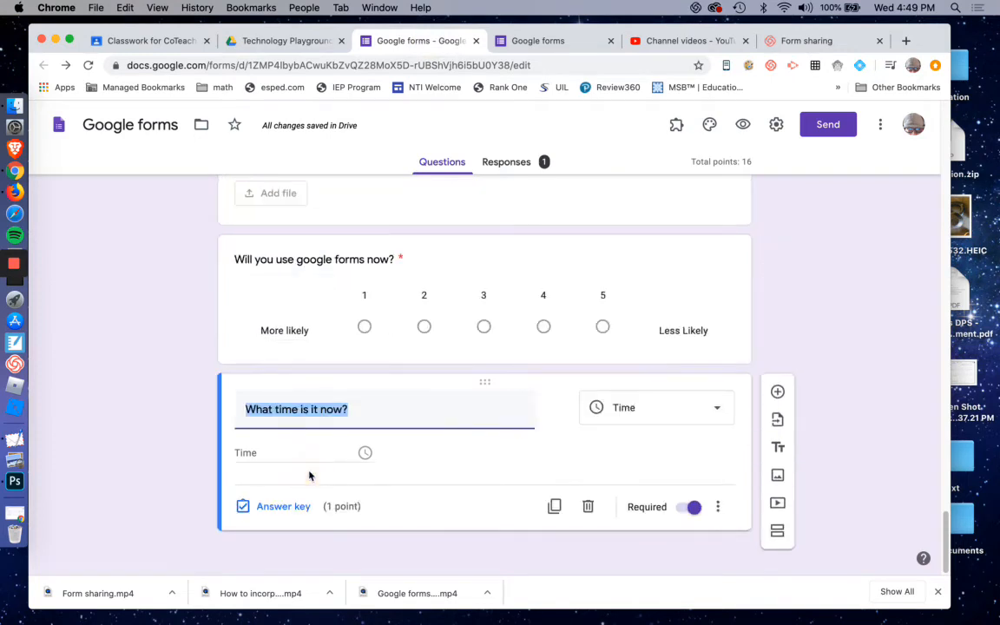
click(299, 414)
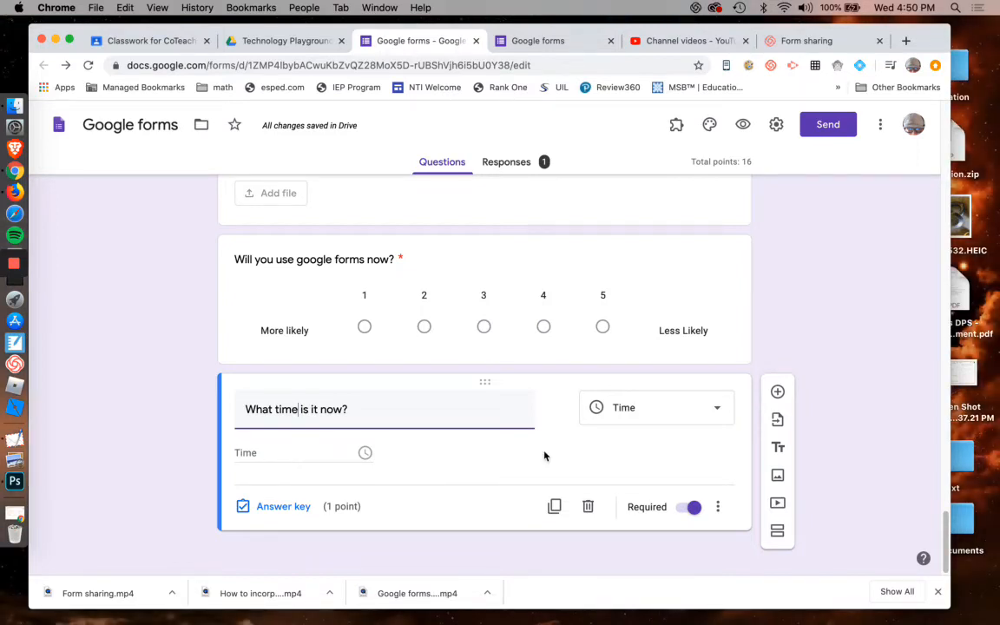
scroll(545, 456, up, 5)
scroll(544, 456, down, 5)
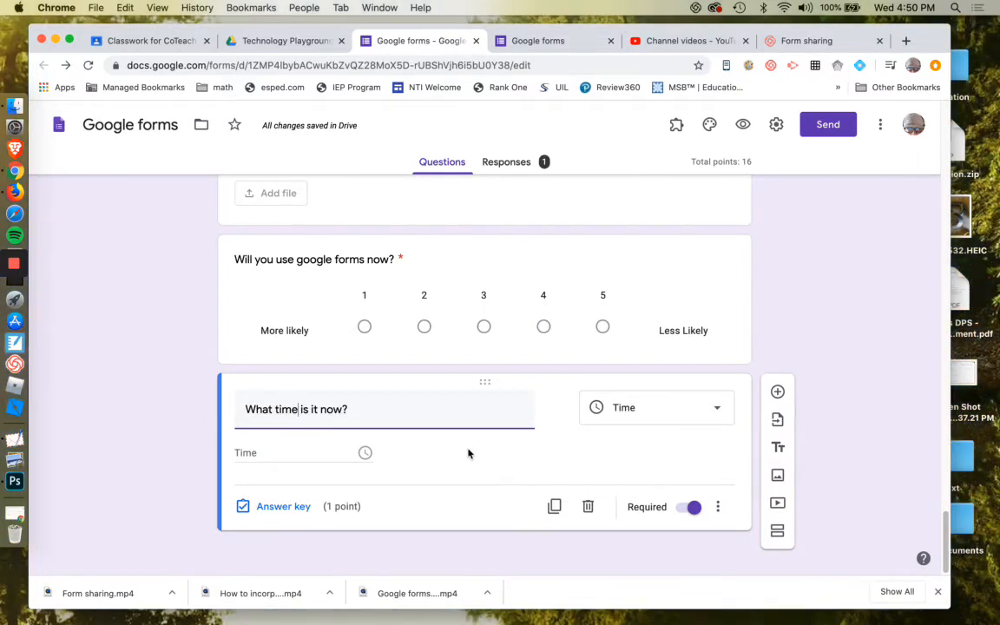
scroll(469, 450, up, 3)
scroll(469, 451, down, 3)
scroll(521, 304, up, 1)
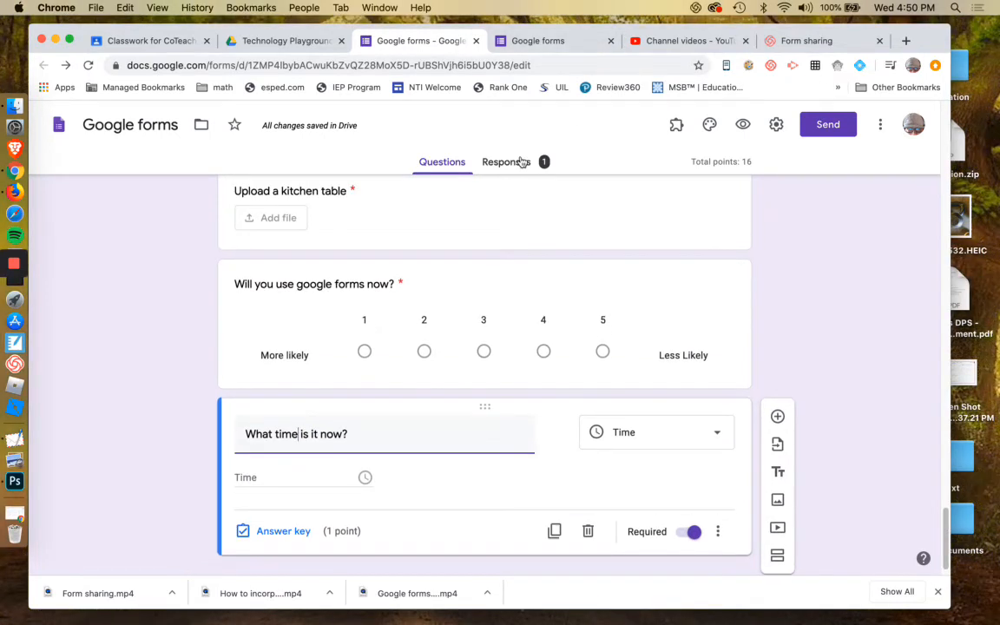
In the preview, answer the time question with 03:33 PM.
click(538, 40)
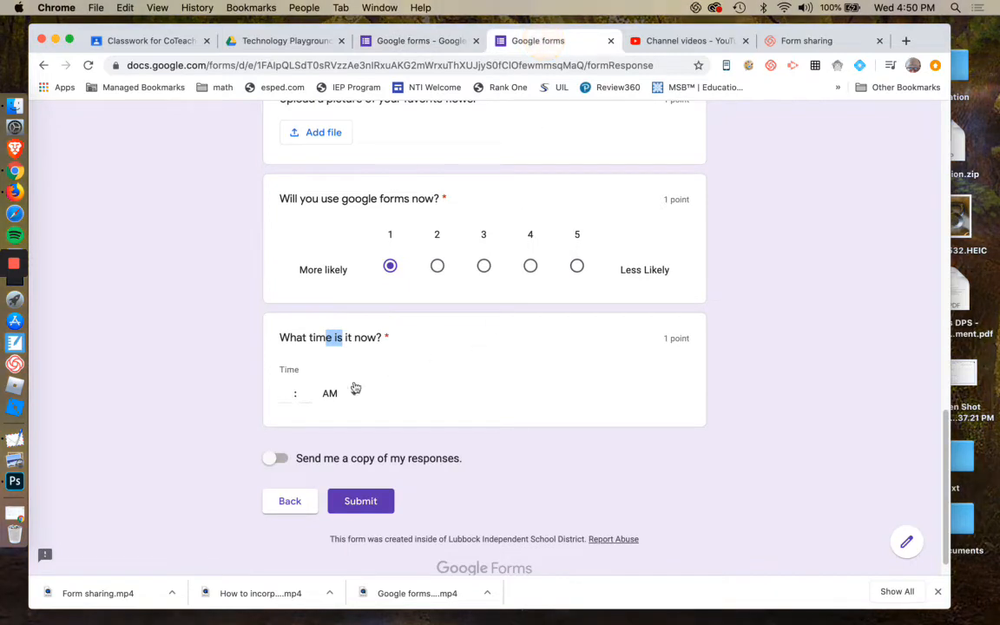
click(292, 394)
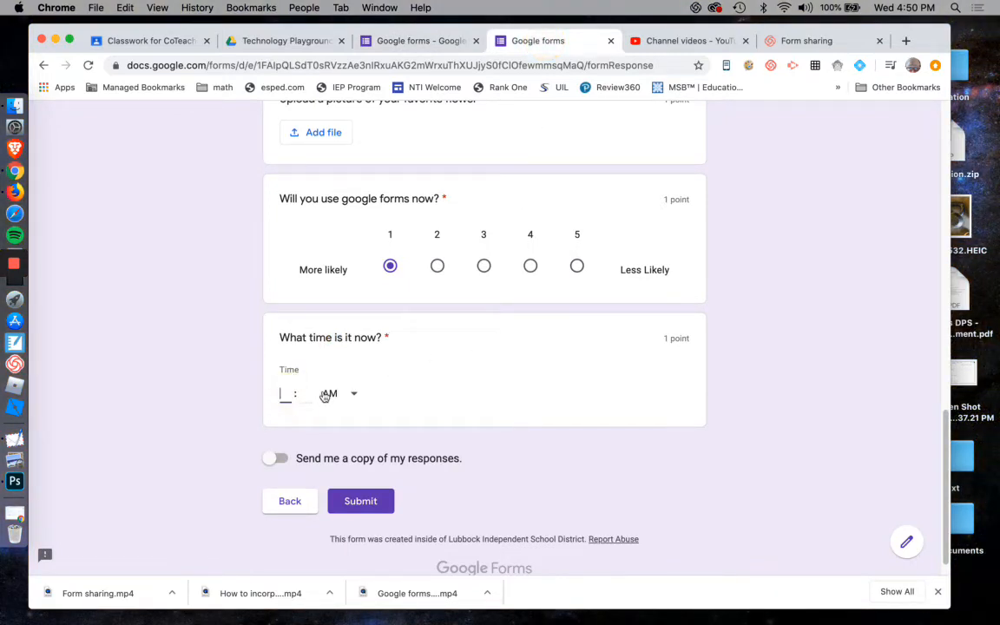
text(3)
key(Tab)
text(3)
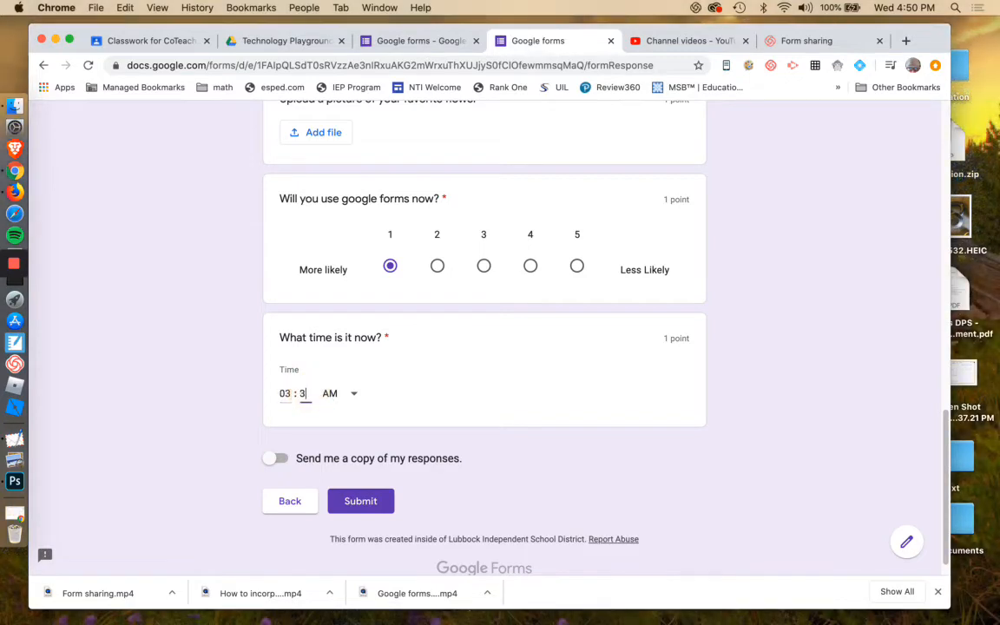
text(3)
click(339, 395)
click(349, 424)
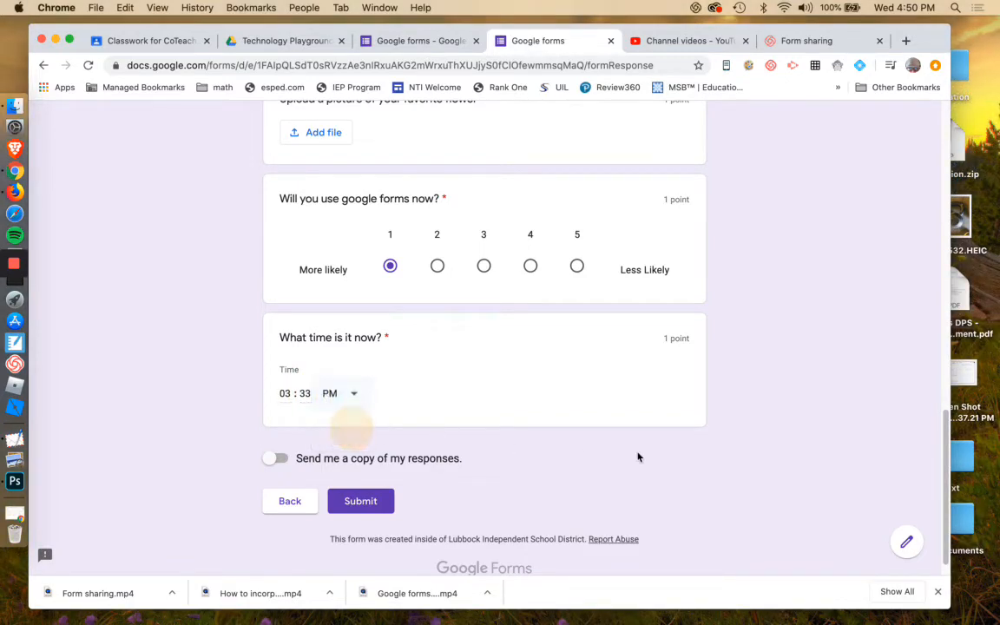
Turn on sending a copy of responses and try to submit the preview form, then return to the editor.
click(275, 459)
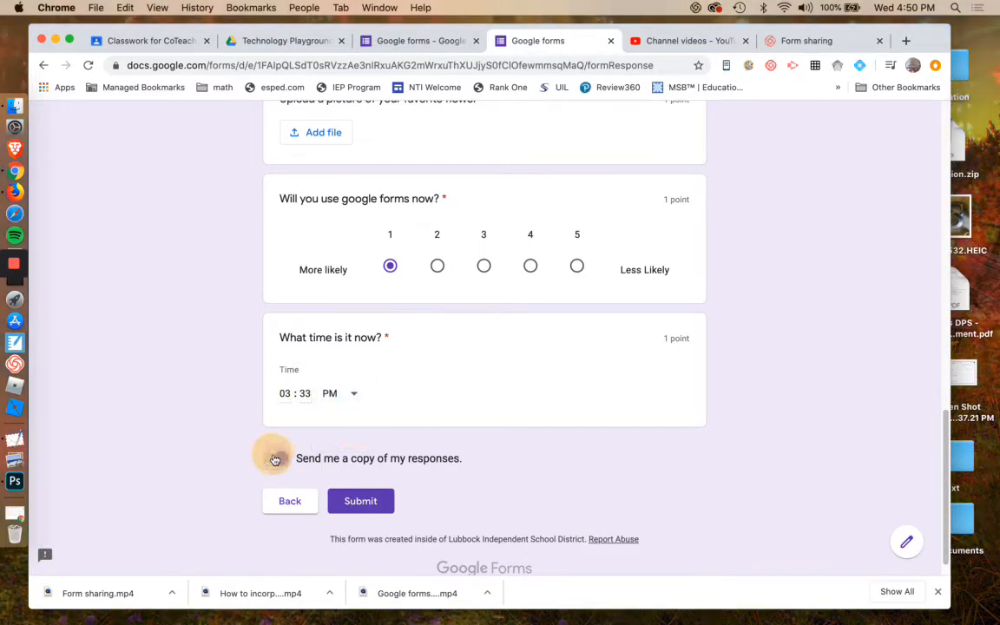
click(388, 500)
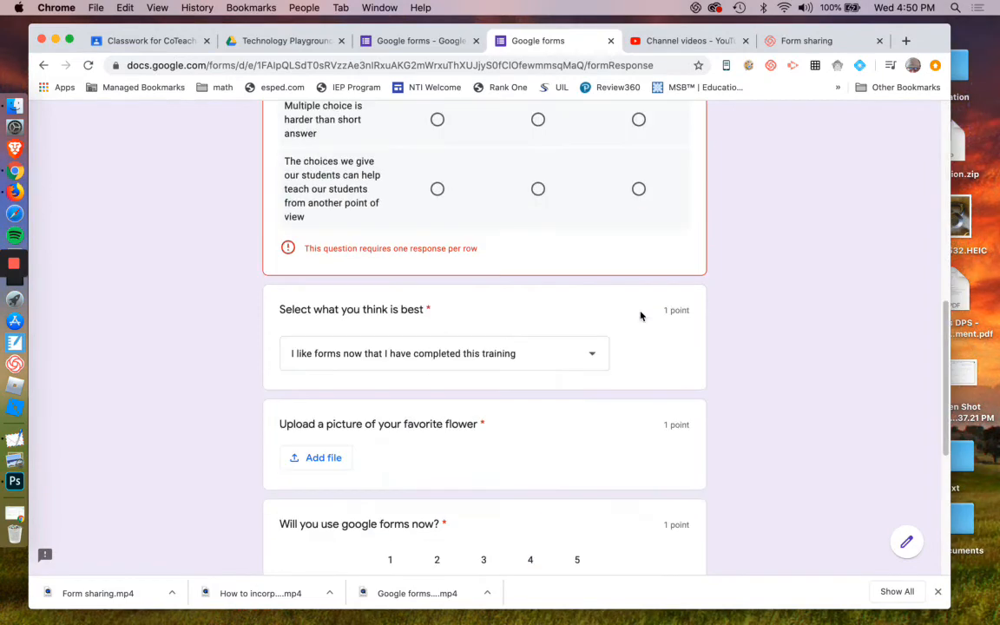
click(425, 48)
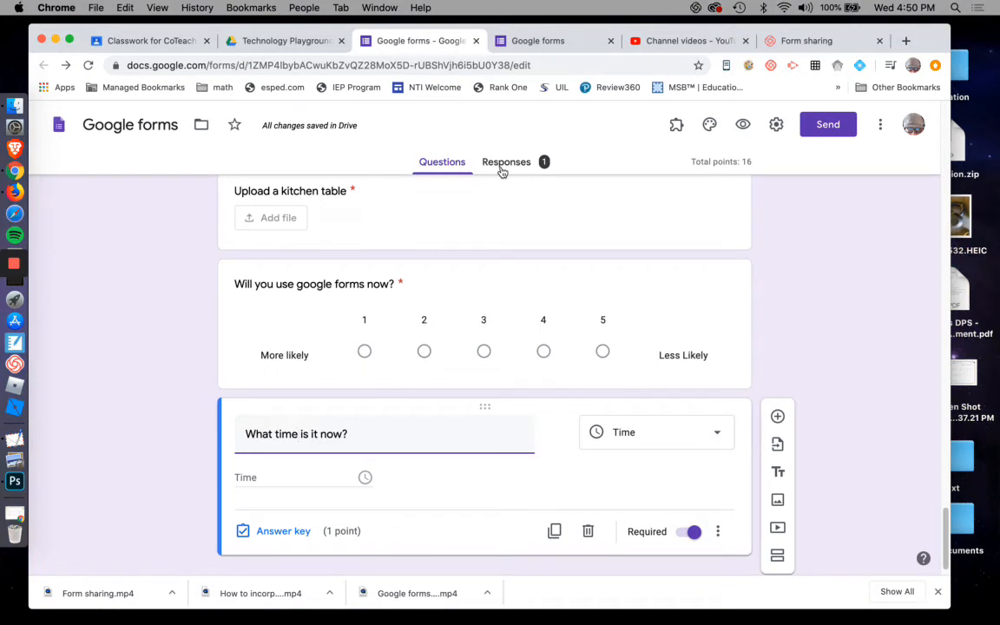
Open the import questions dialog to see the available forms, then close it.
scroll(773, 297, down, 1)
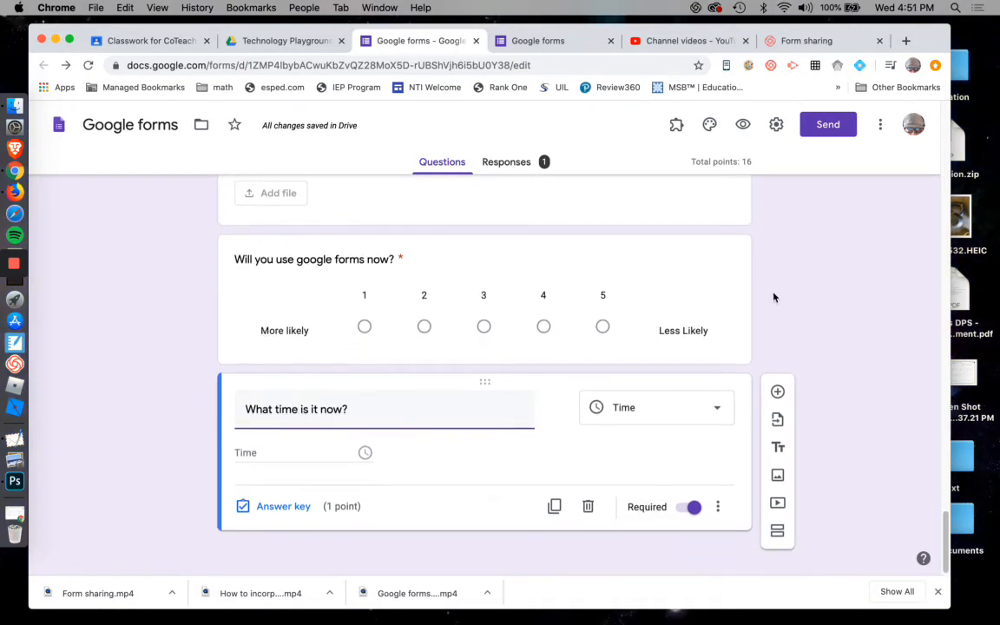
scroll(775, 295, up, 3)
scroll(775, 295, down, 3)
scroll(775, 297, up, 10)
scroll(775, 297, down, 8)
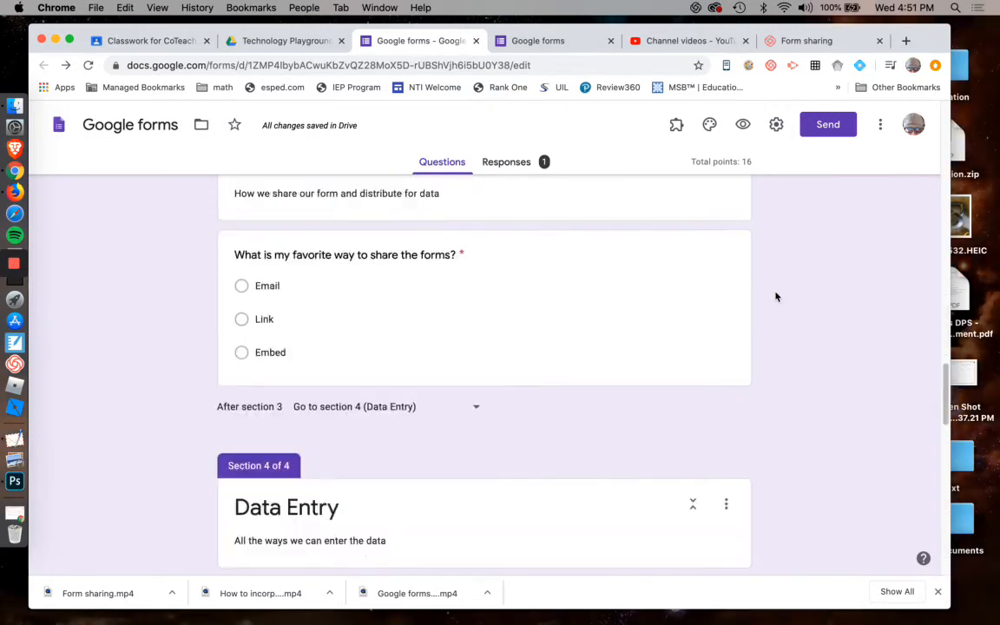
scroll(786, 417, down, 8)
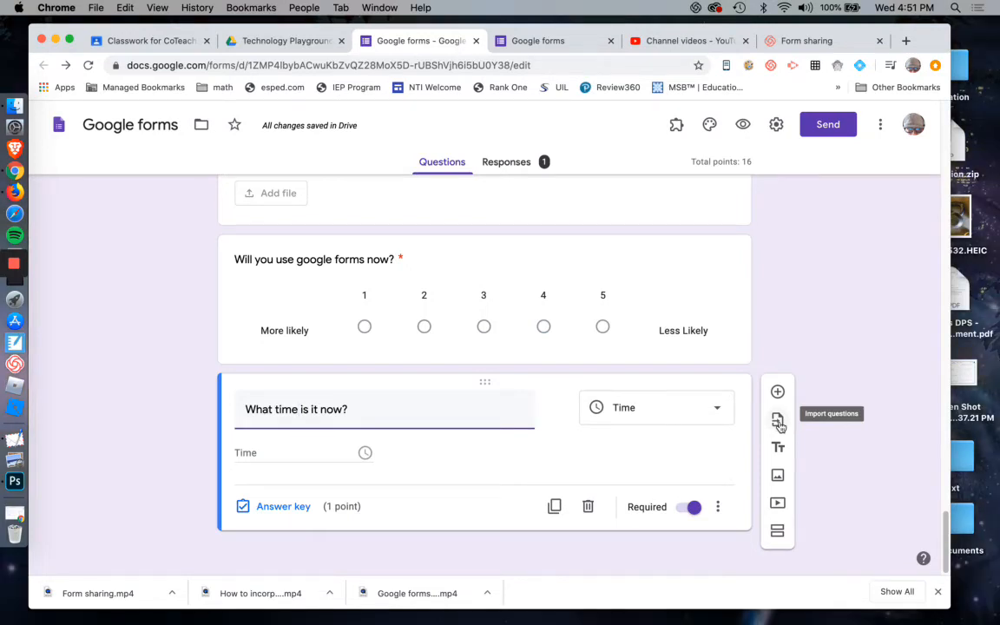
click(778, 422)
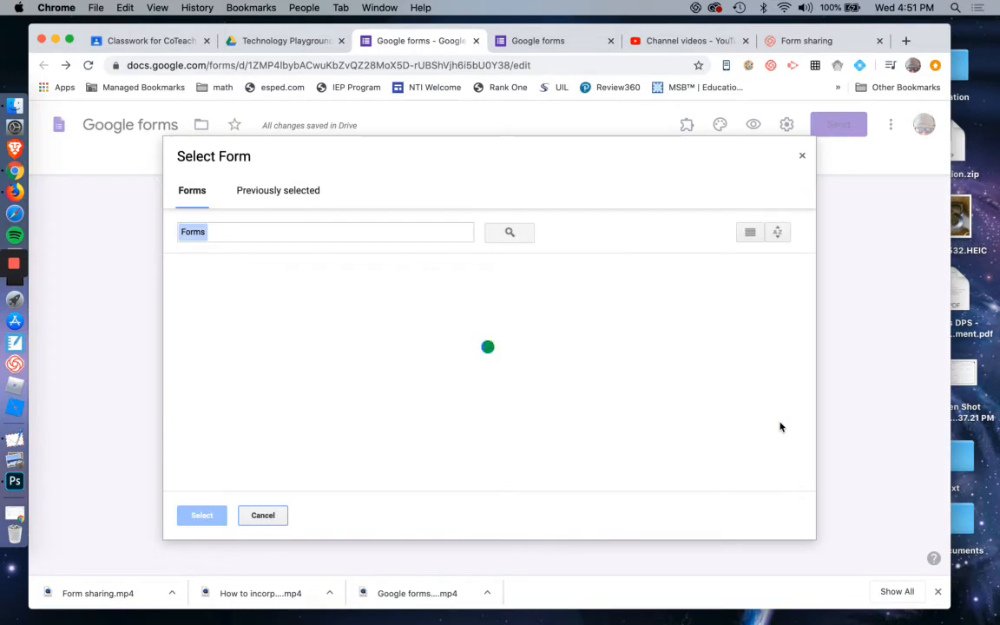
click(802, 155)
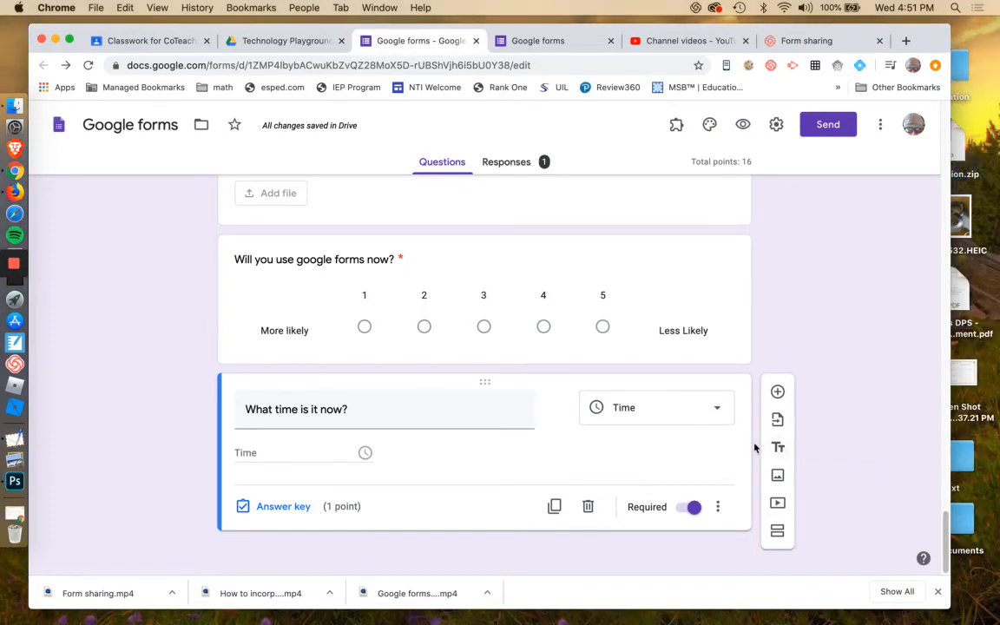
Open the Insert image dialog, browse its Camera and Photos sources, and close it.
scroll(755, 446, up, 20)
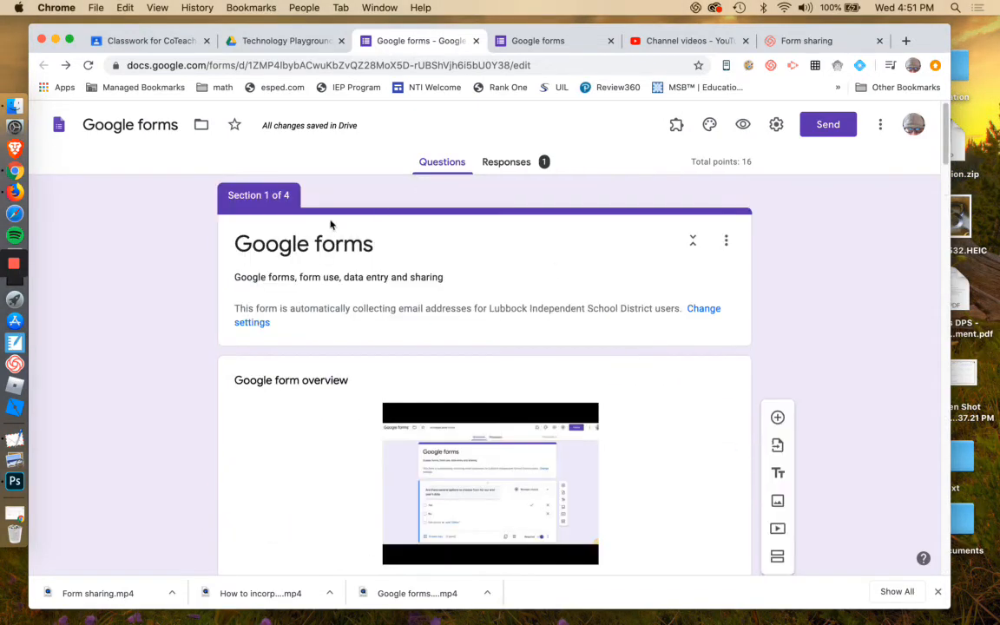
click(777, 503)
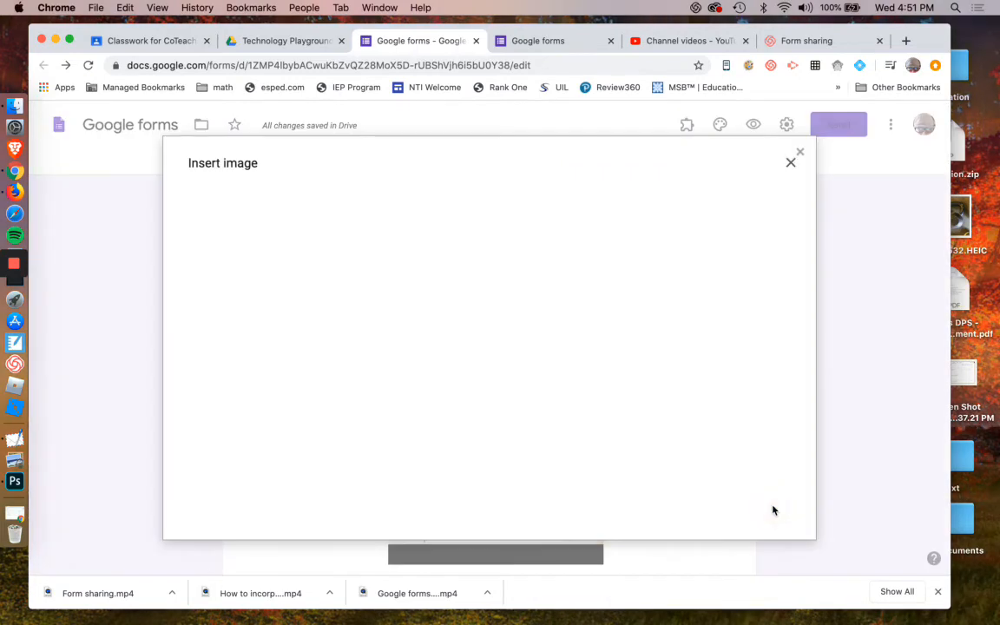
click(279, 207)
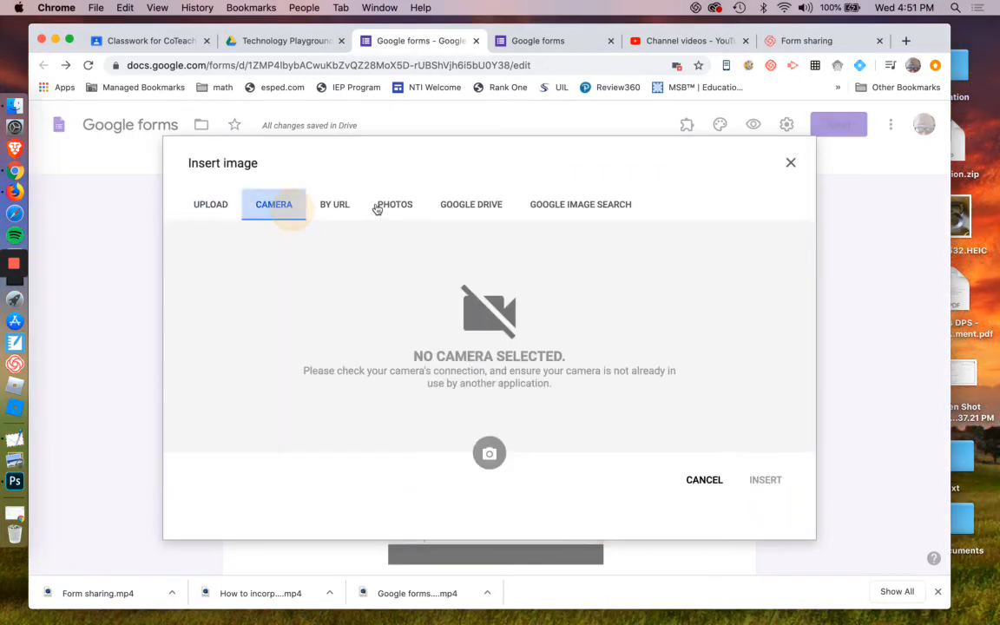
click(408, 207)
click(792, 164)
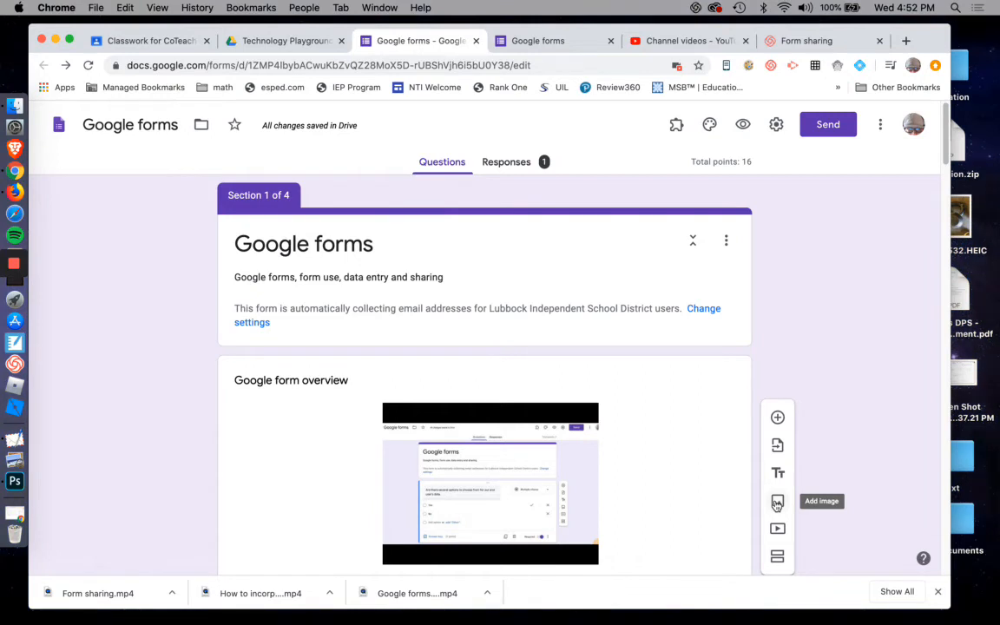
Add a new blank multiple-choice question at the end of the form, then delete it.
scroll(777, 505, down, 1)
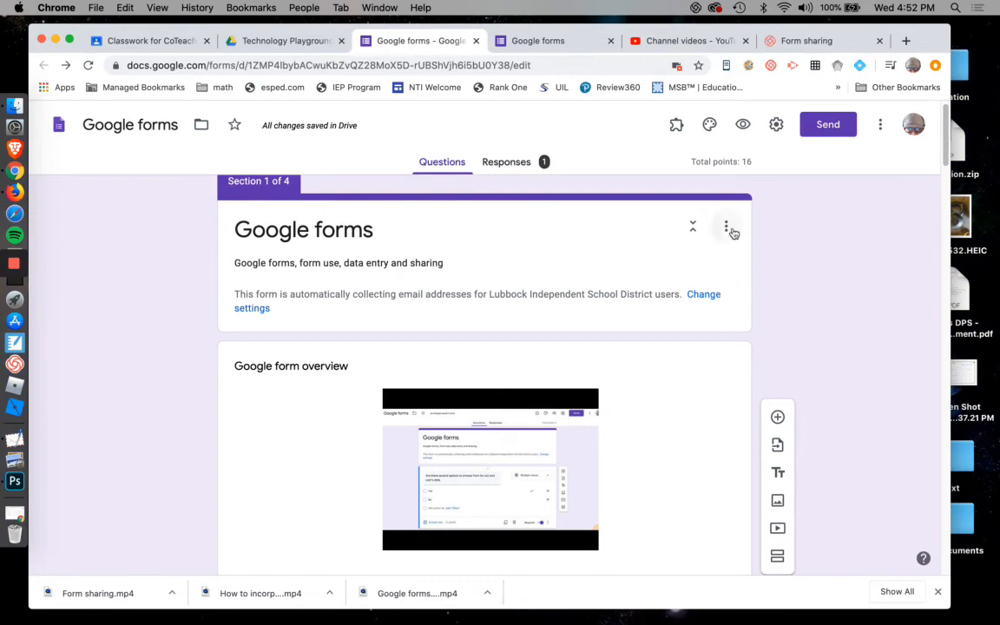
click(778, 417)
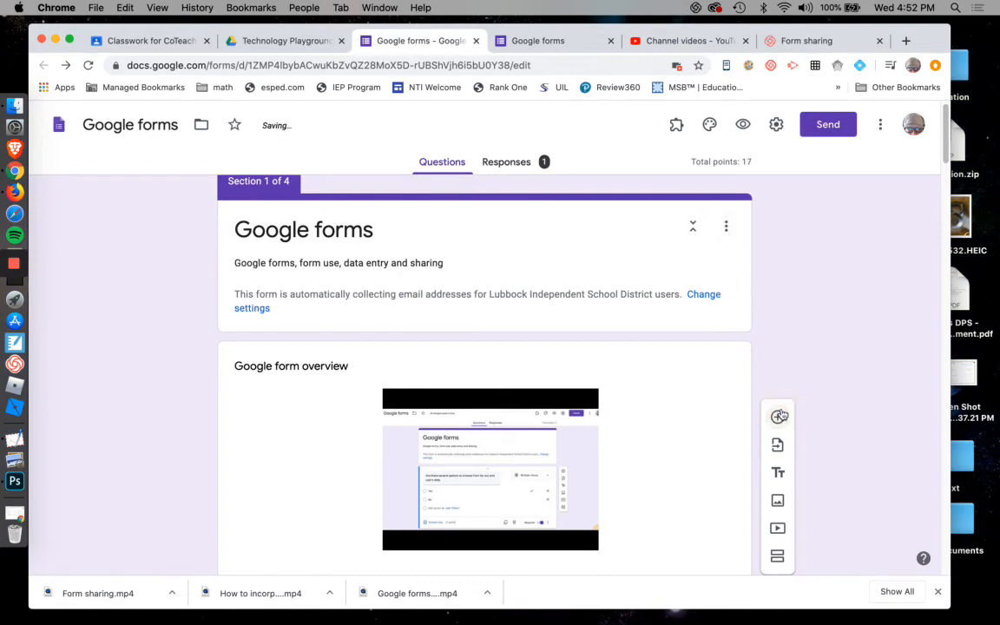
scroll(810, 379, down, 15)
scroll(810, 379, down, 20)
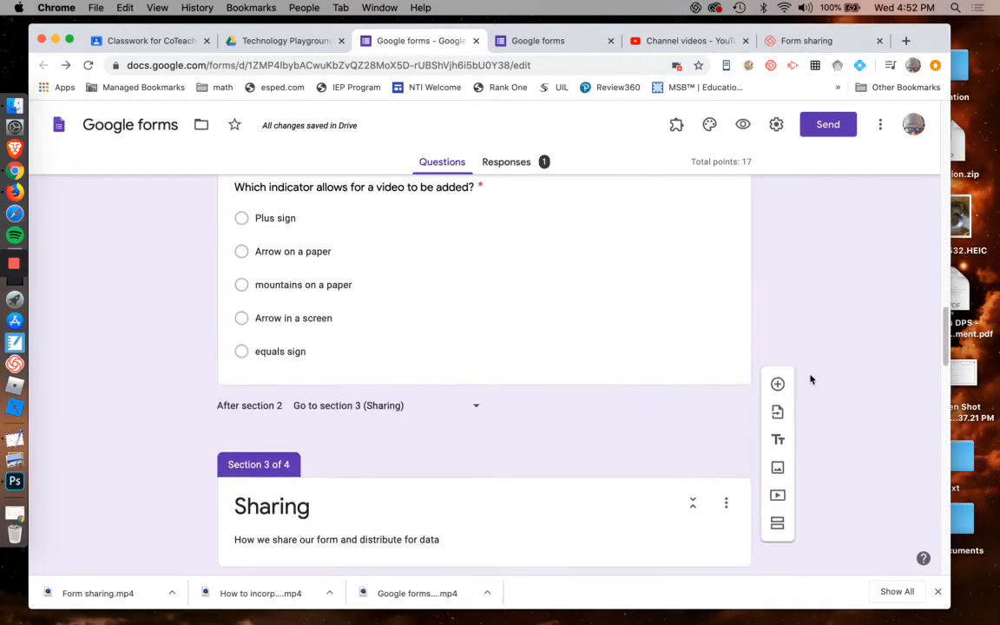
scroll(810, 380, down, 6)
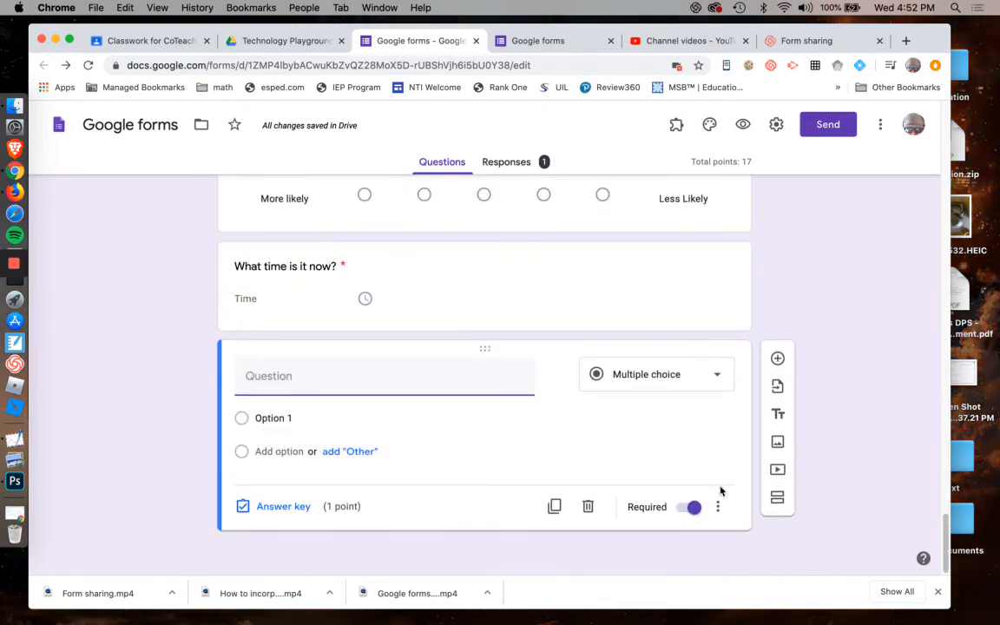
click(589, 507)
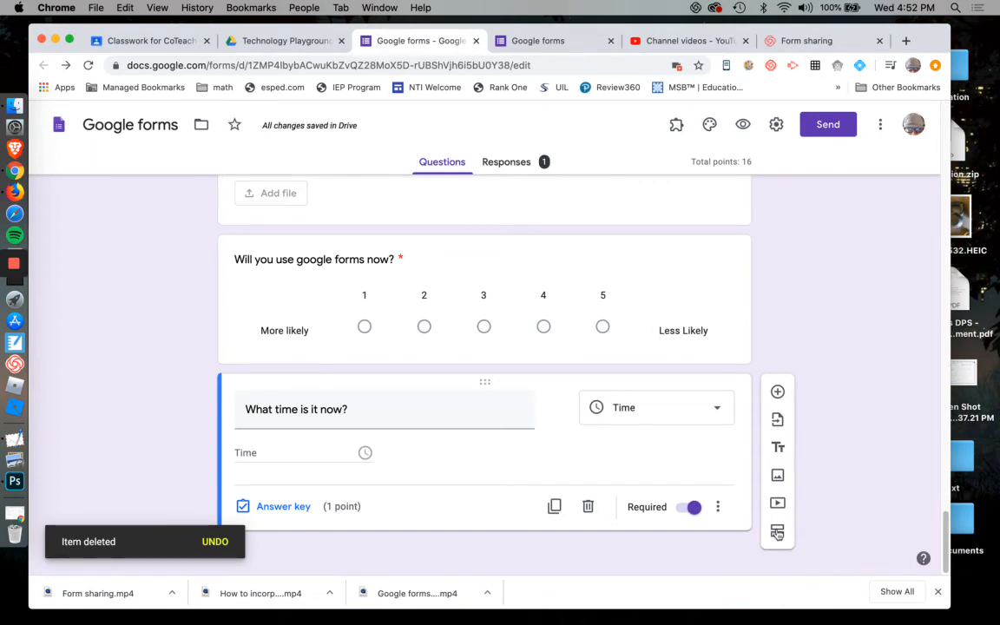
Open the theme options and set the theme color to Light Blue.
scroll(825, 412, up, 1)
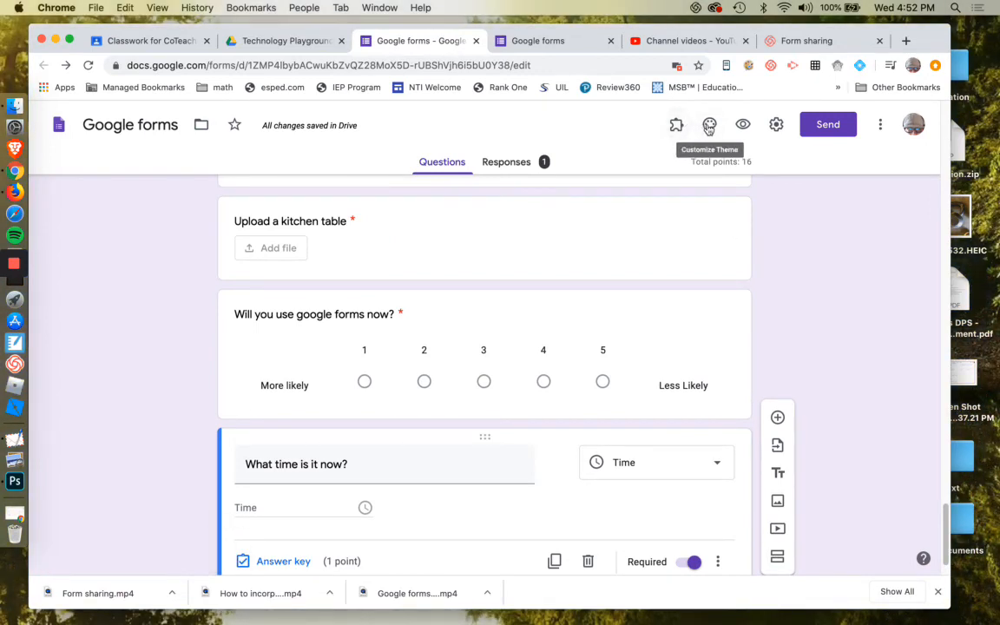
click(710, 127)
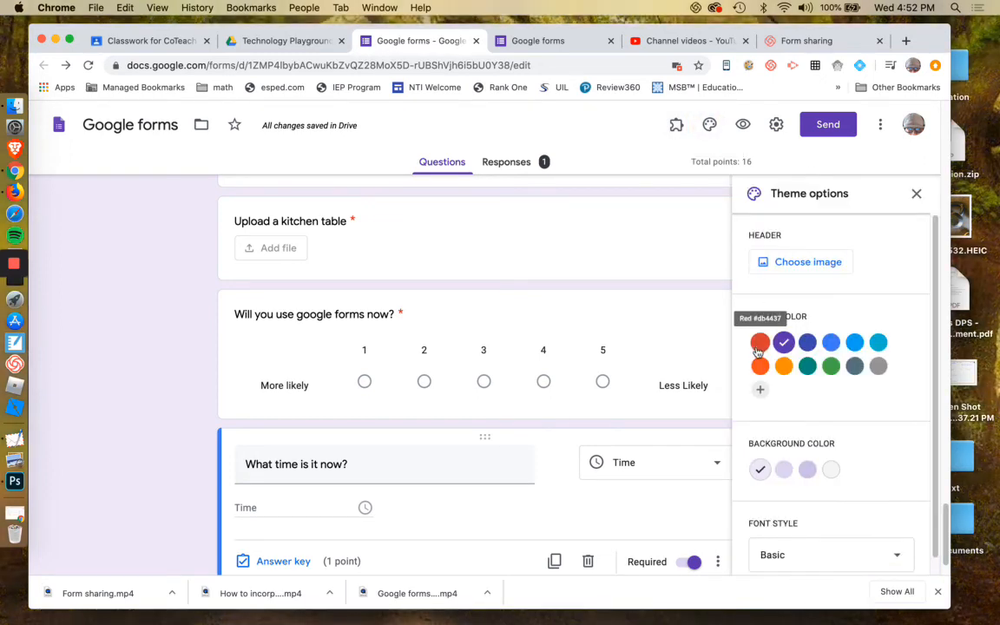
click(854, 342)
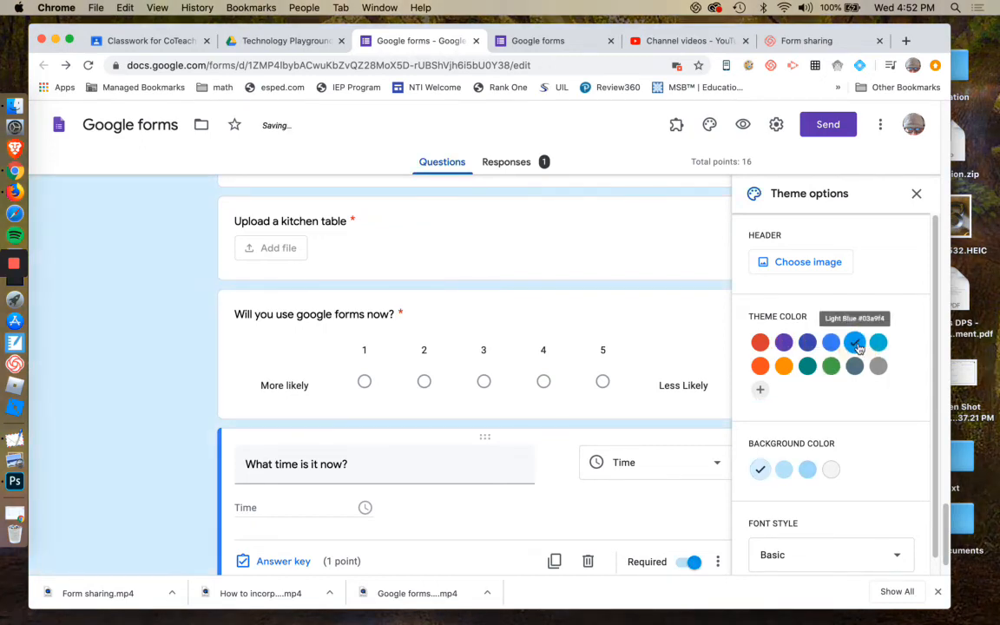
Try the Gray background color, then switch back to the lightest blue background.
scroll(168, 353, down, 15)
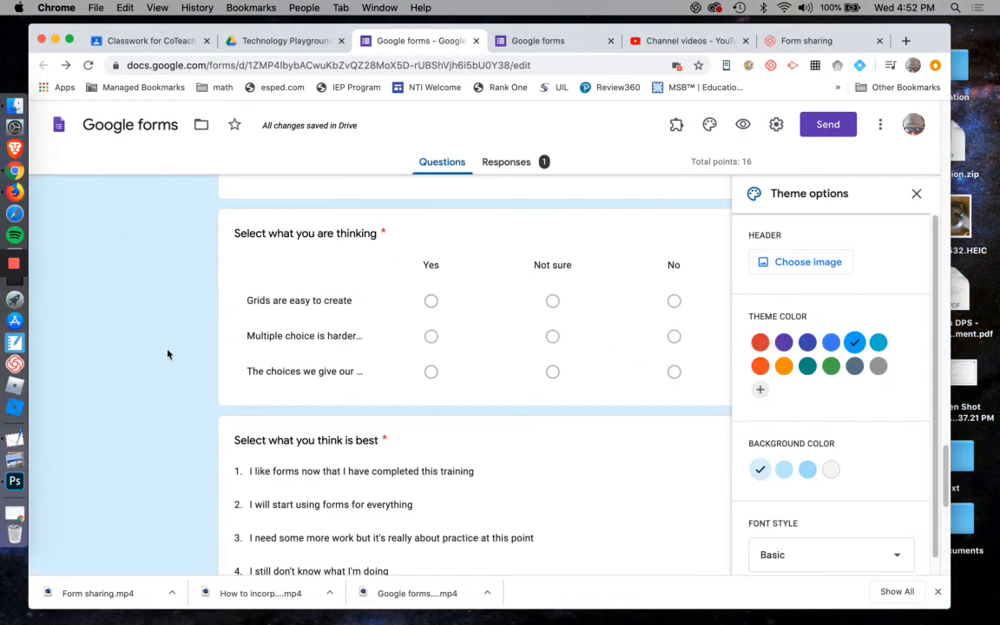
scroll(875, 408, down, 1)
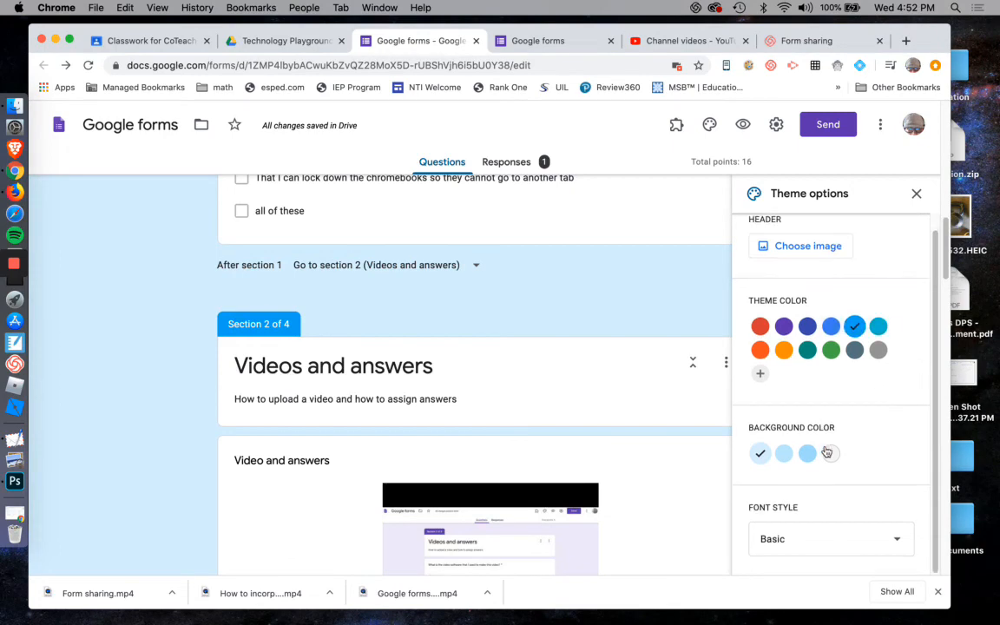
click(829, 455)
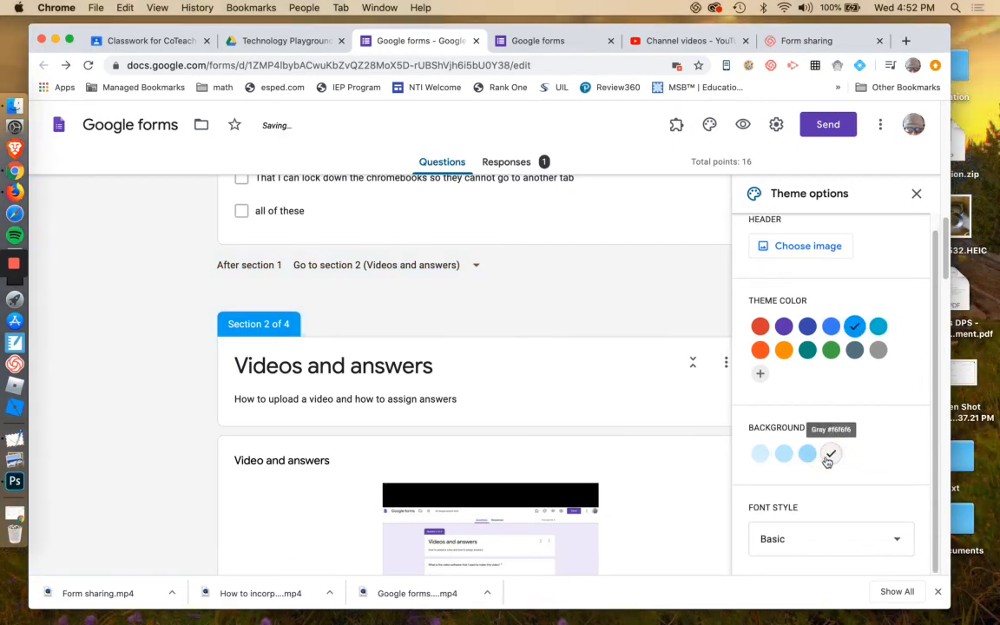
click(760, 463)
Try the Playful font style, switch back to Basic, and close the theme options.
scroll(872, 417, down, 5)
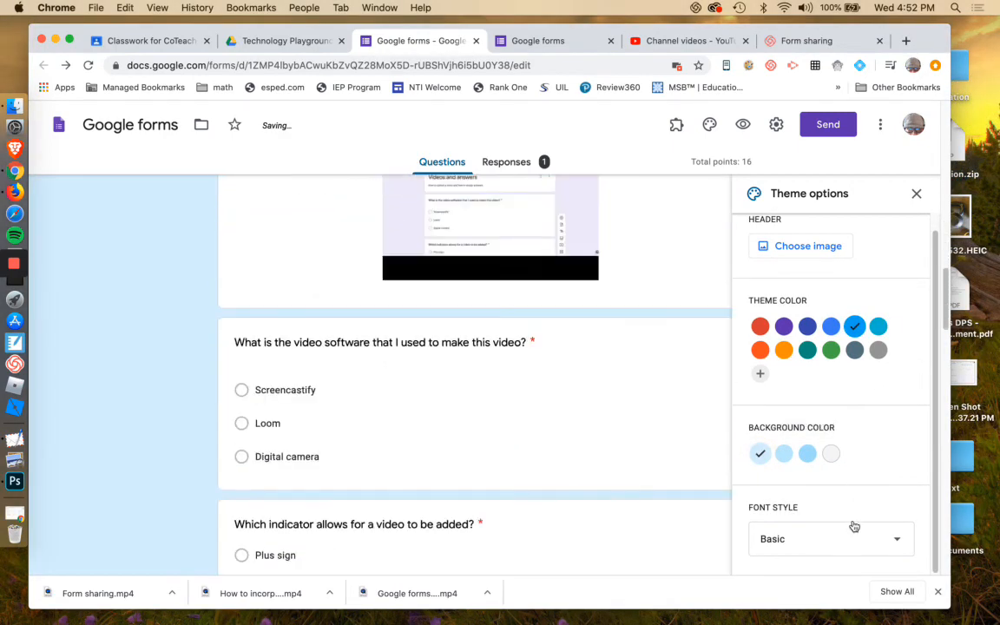
click(851, 540)
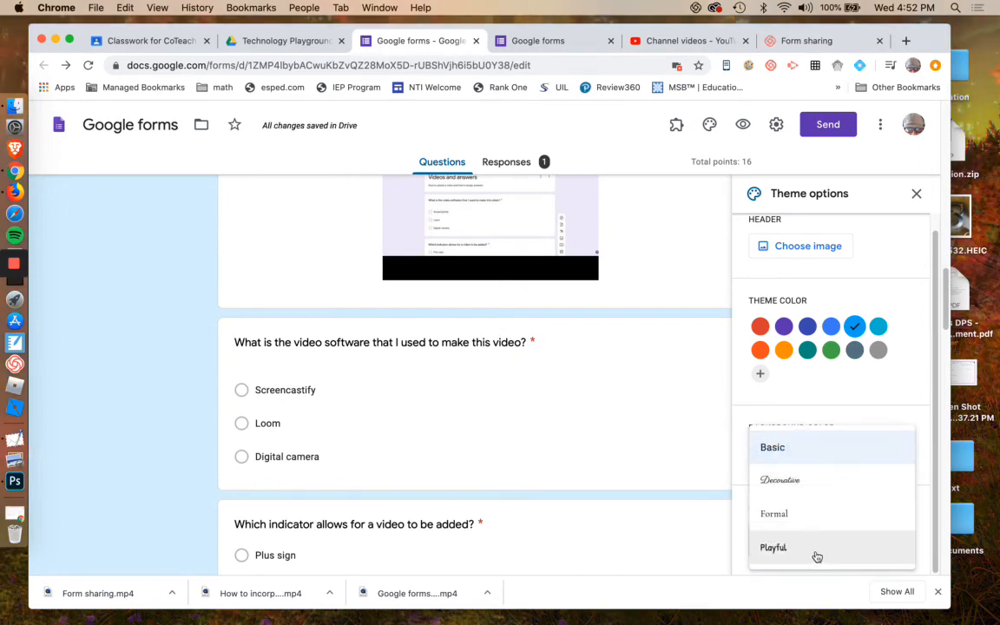
click(800, 548)
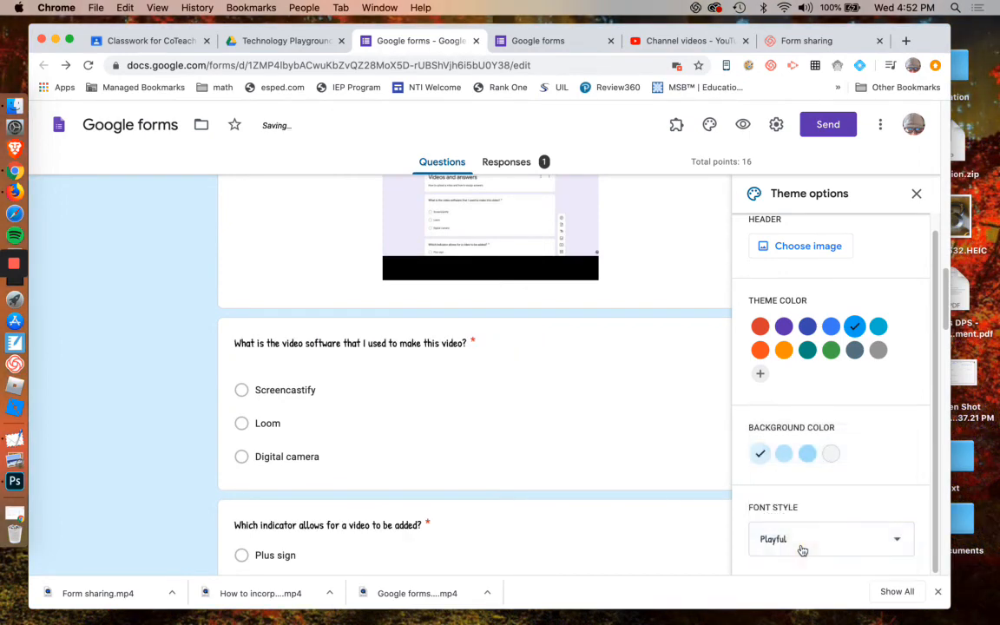
click(808, 533)
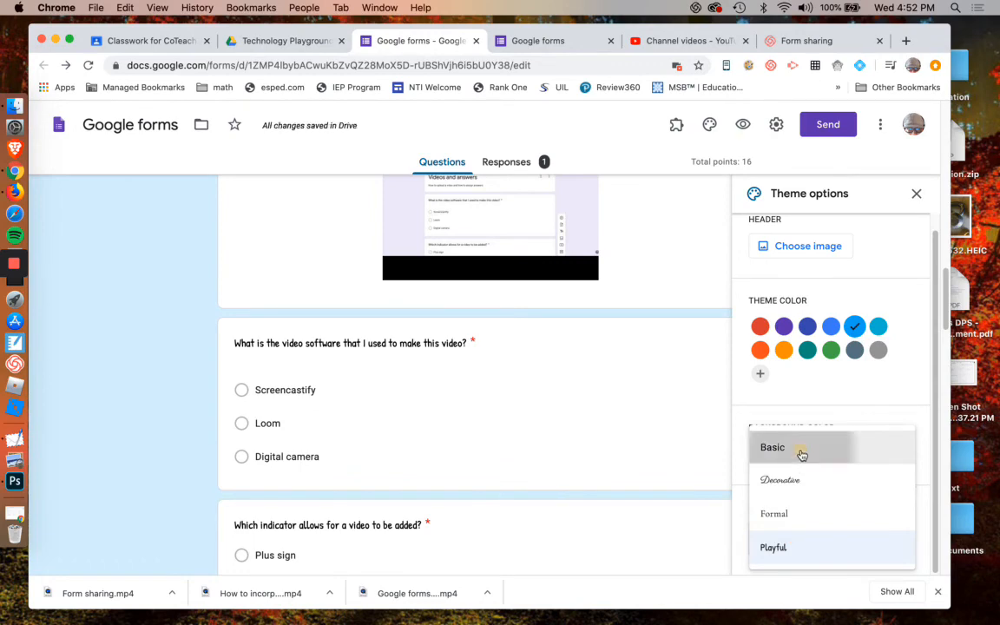
click(802, 454)
scroll(907, 330, up, 1)
scroll(904, 338, up, 1)
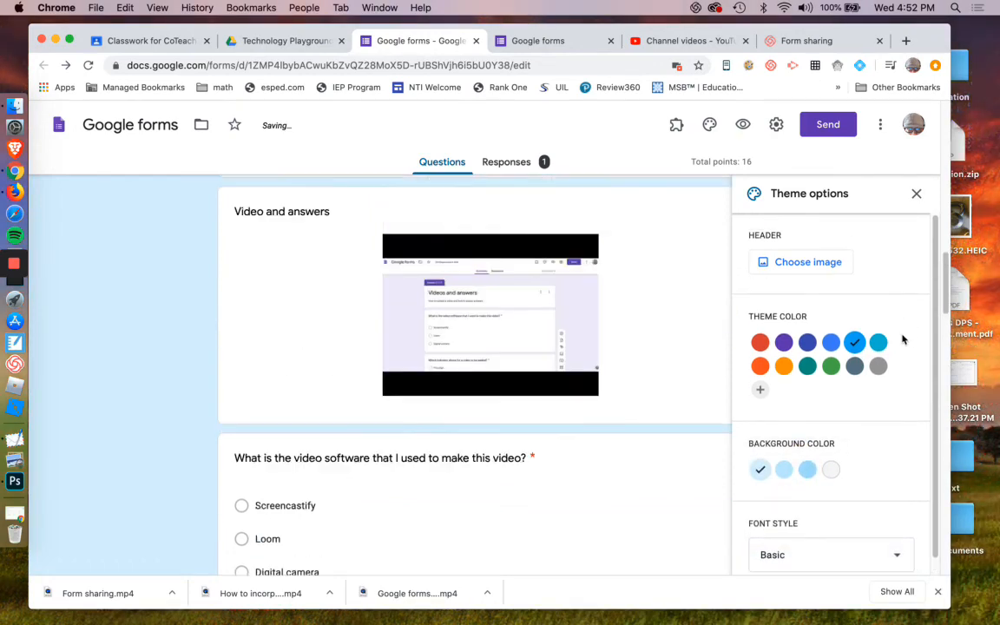
scroll(905, 339, down, 5)
click(916, 193)
scroll(673, 340, up, 10)
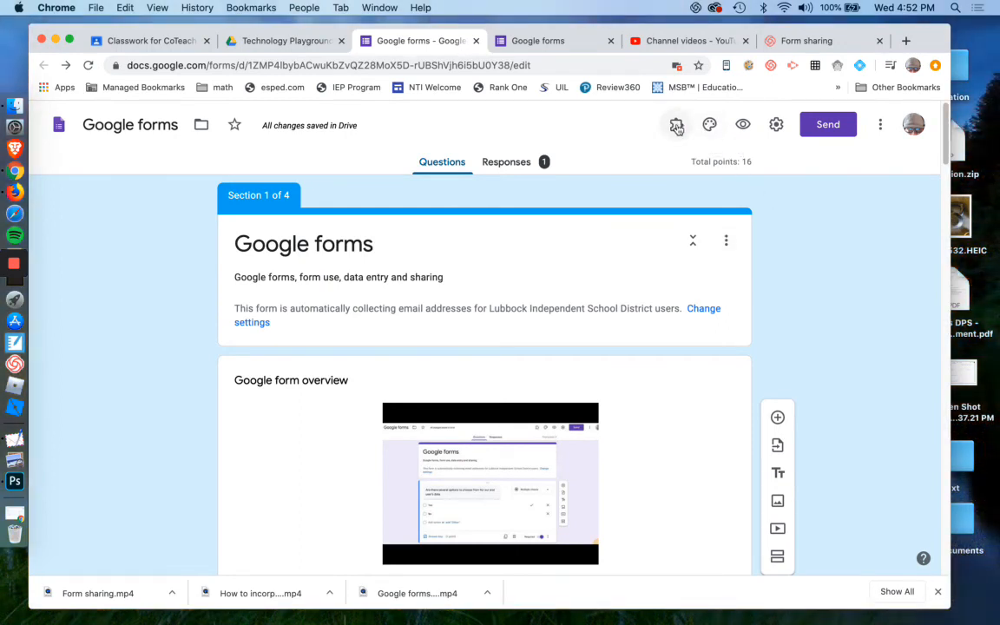
View the installed add-ons list, then open the form preview and close its tab.
click(676, 126)
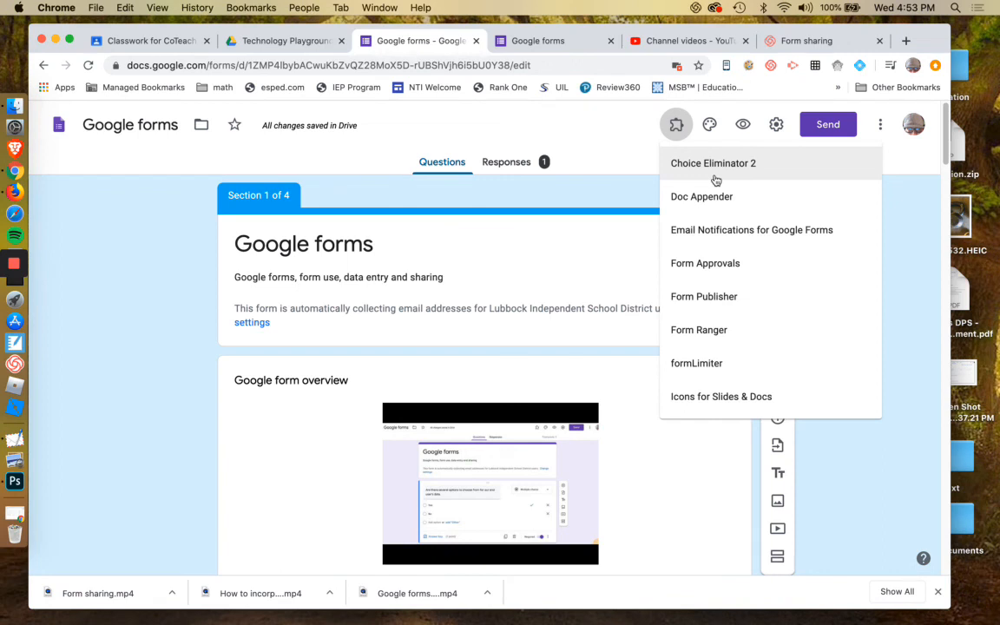
scroll(717, 225, down, 1)
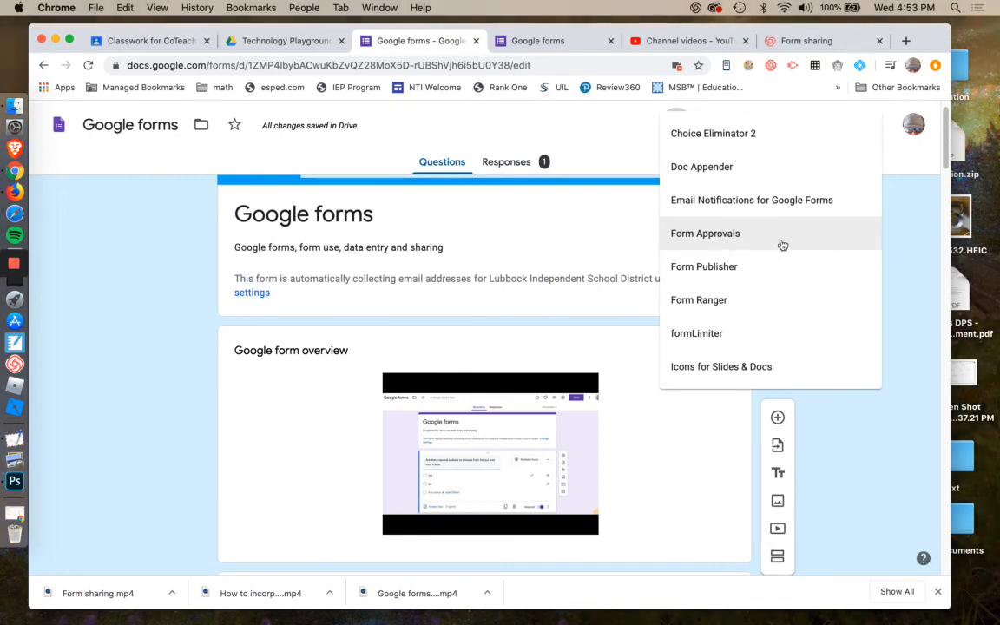
click(911, 240)
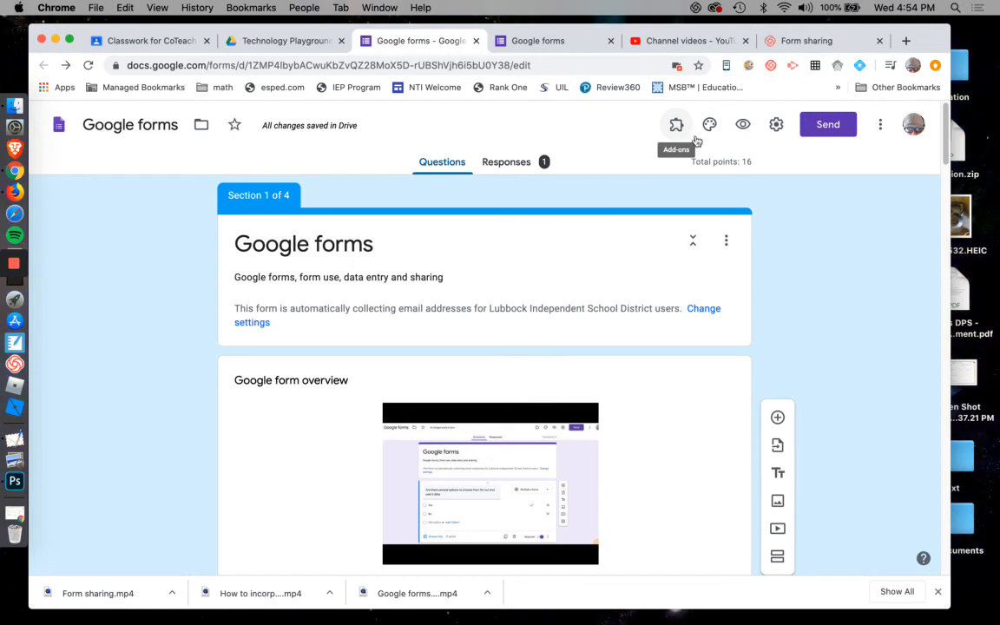
scroll(760, 261, down, 5)
scroll(760, 262, up, 5)
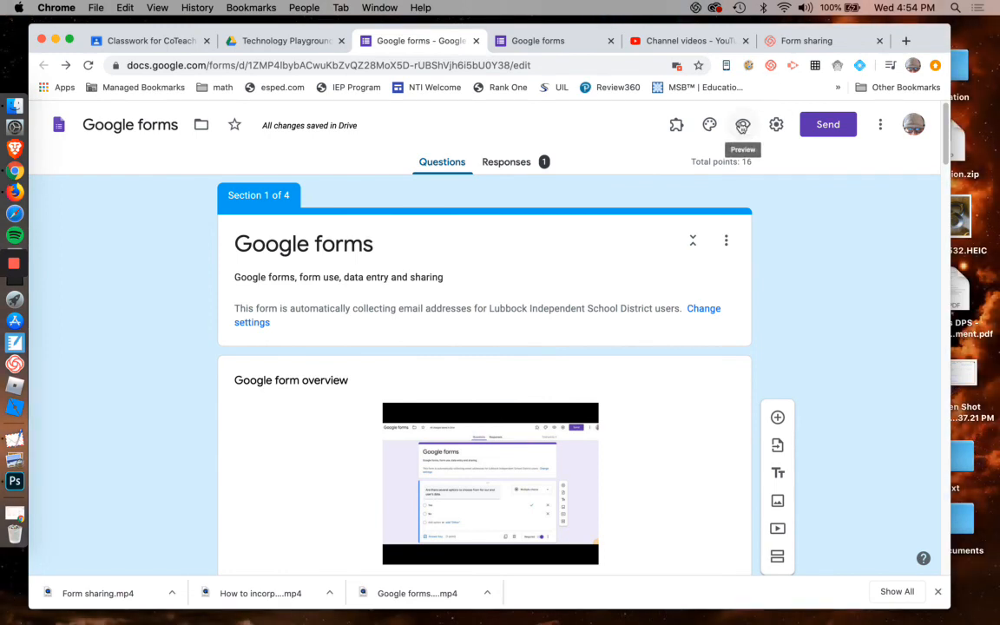
click(743, 125)
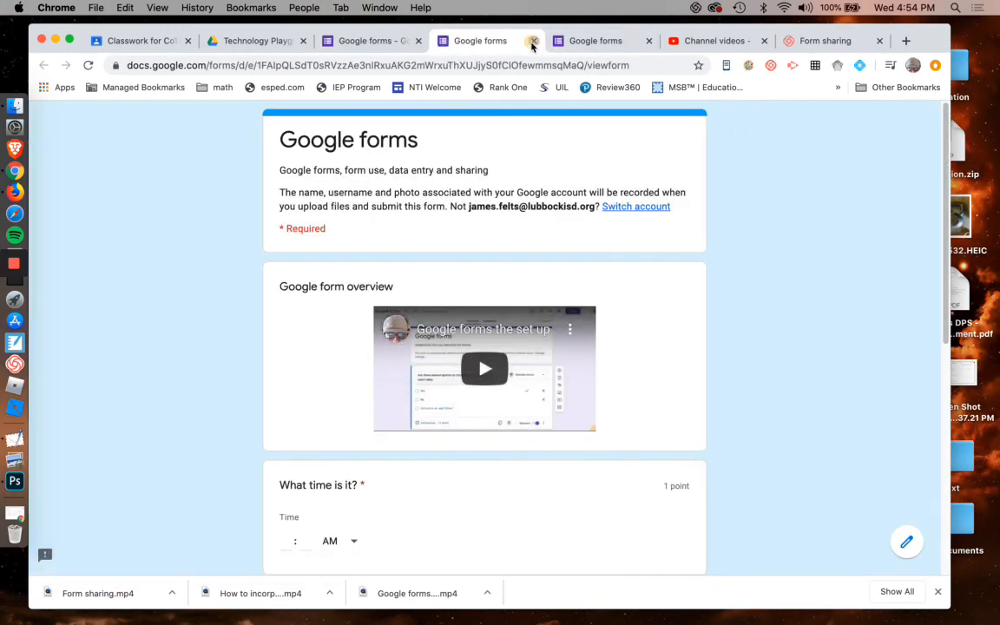
click(534, 41)
Reopen the theme options and set the theme color to green.
click(709, 124)
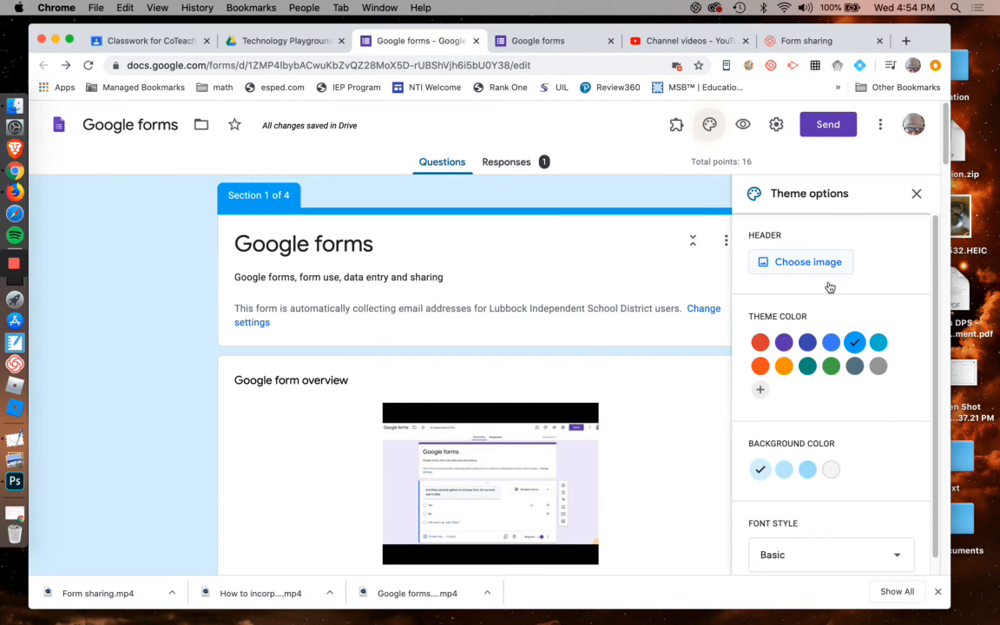
click(825, 367)
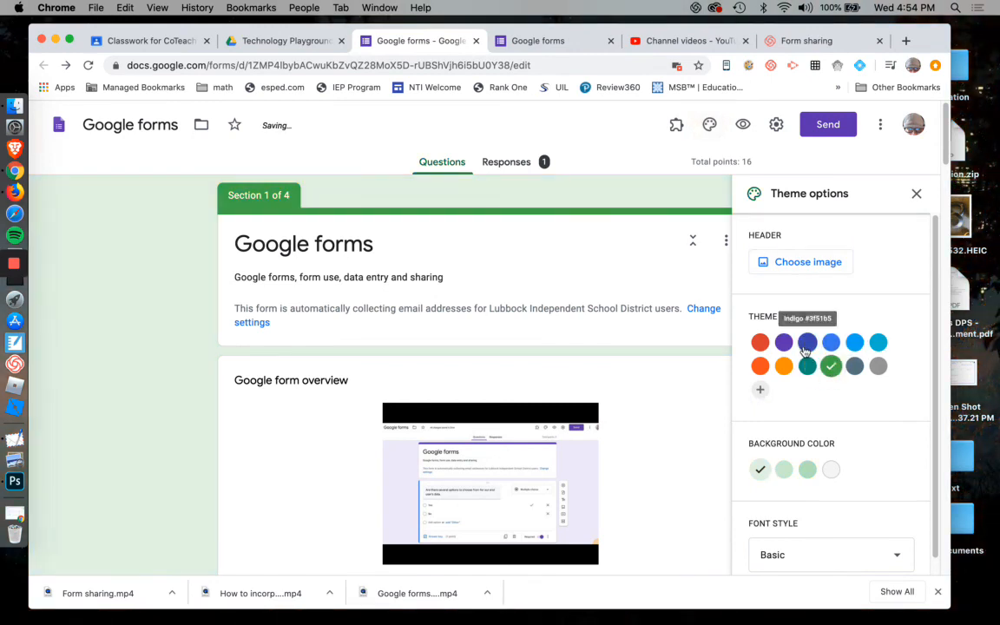